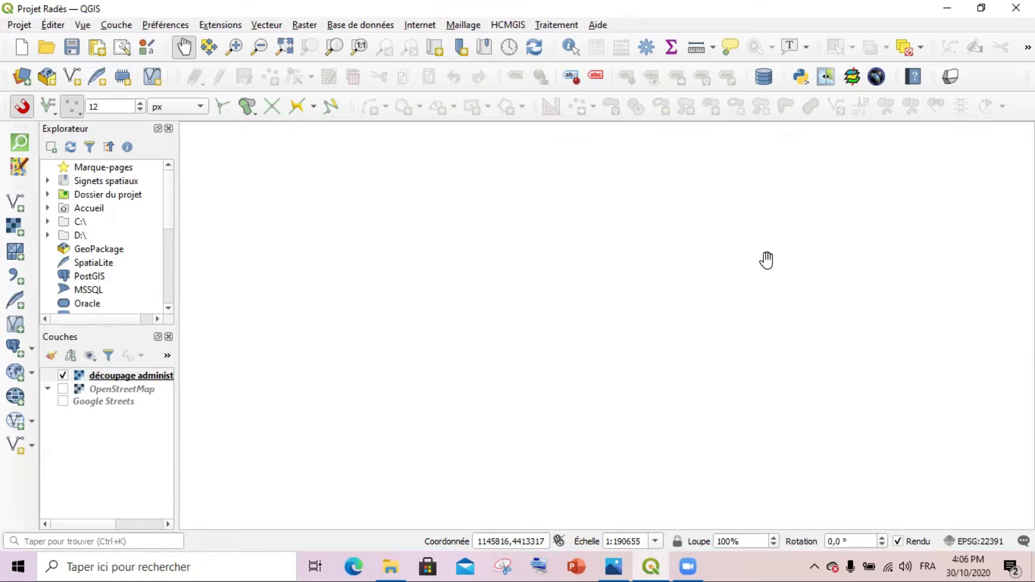
Zoom to the découpage administratif layer and examine its corner grid coordinates and the commune boundaries around Radès
click(127, 380)
right_click(81, 377)
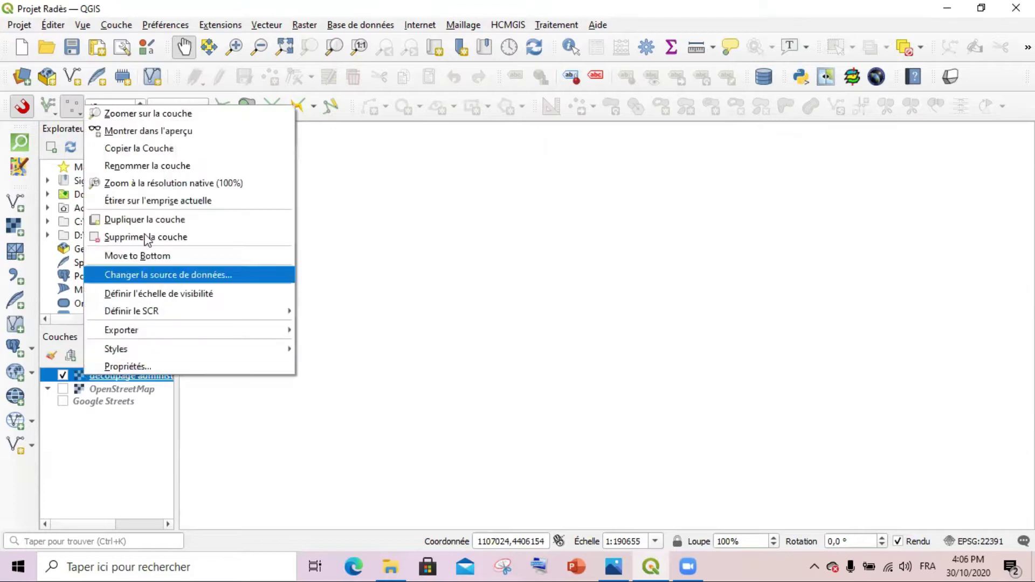
click(135, 111)
drag(568, 342, 515, 348)
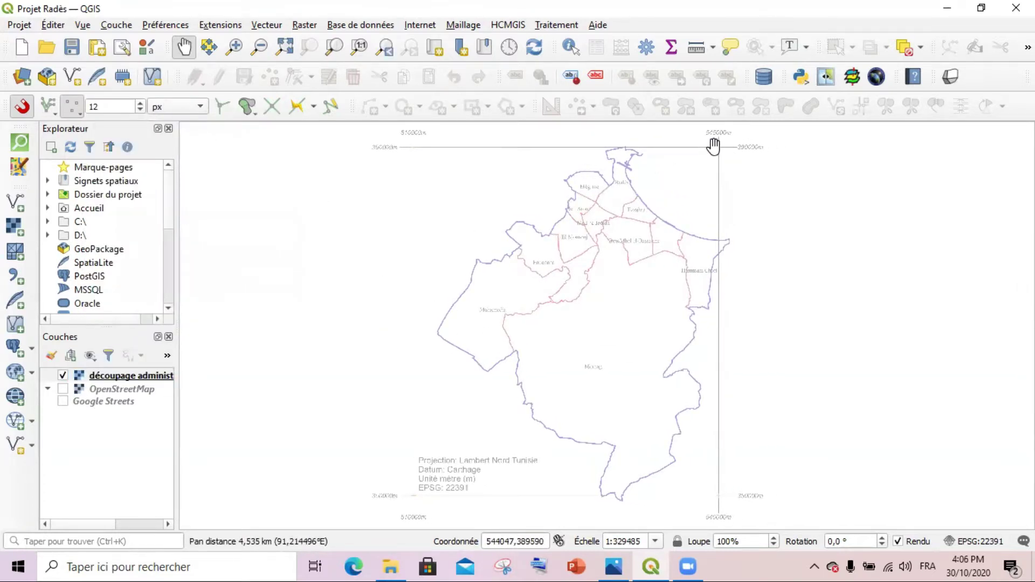
scroll(716, 141, up, 4)
drag(664, 223, 630, 300)
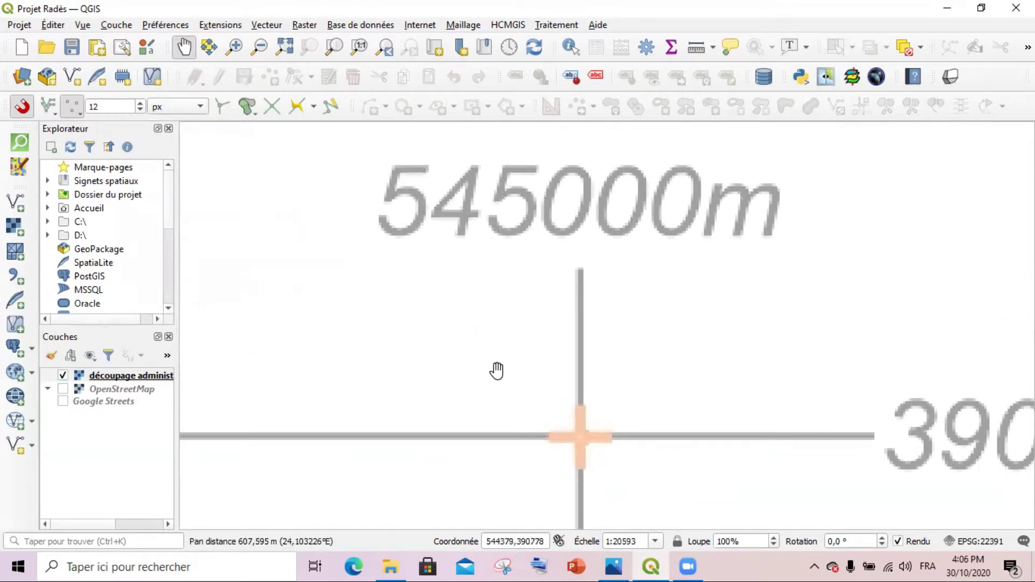
scroll(665, 270, down, 2)
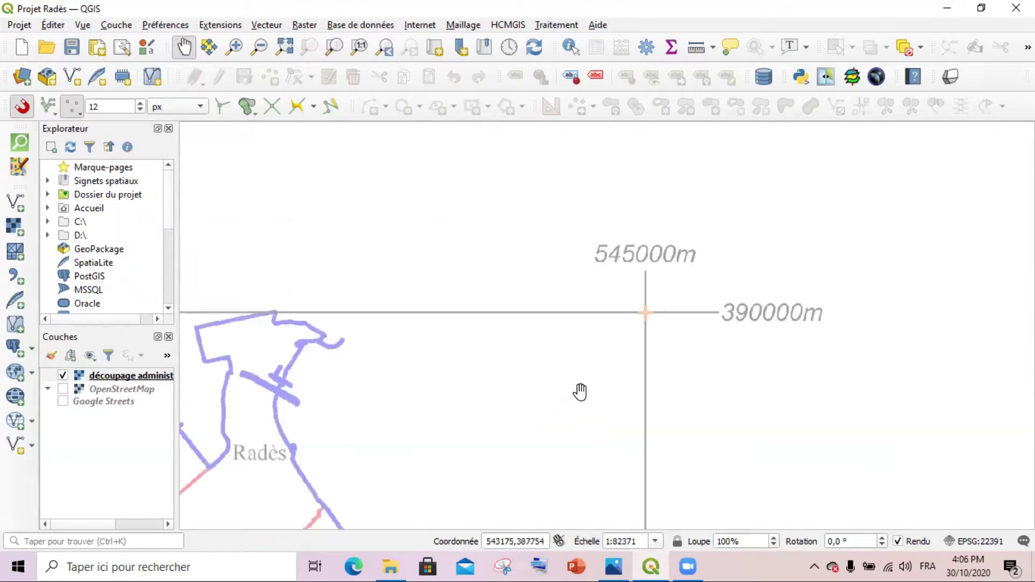
drag(580, 390, 616, 303)
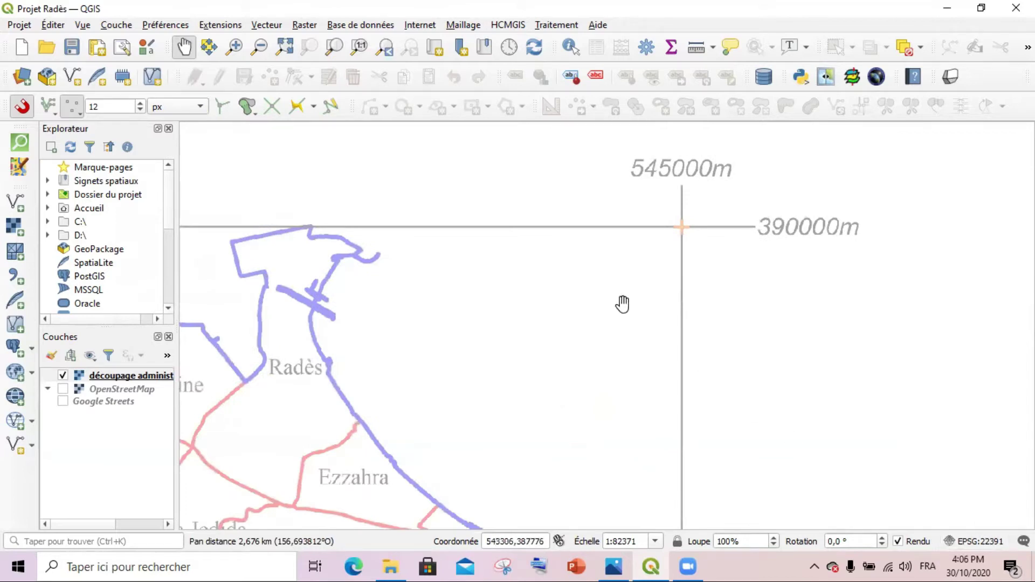
drag(431, 402, 722, 318)
drag(443, 325, 572, 370)
drag(450, 344, 605, 372)
Show the OpenStreetMap base layer and compare it with the administrative boundaries of the découpage administratif layer
click(63, 389)
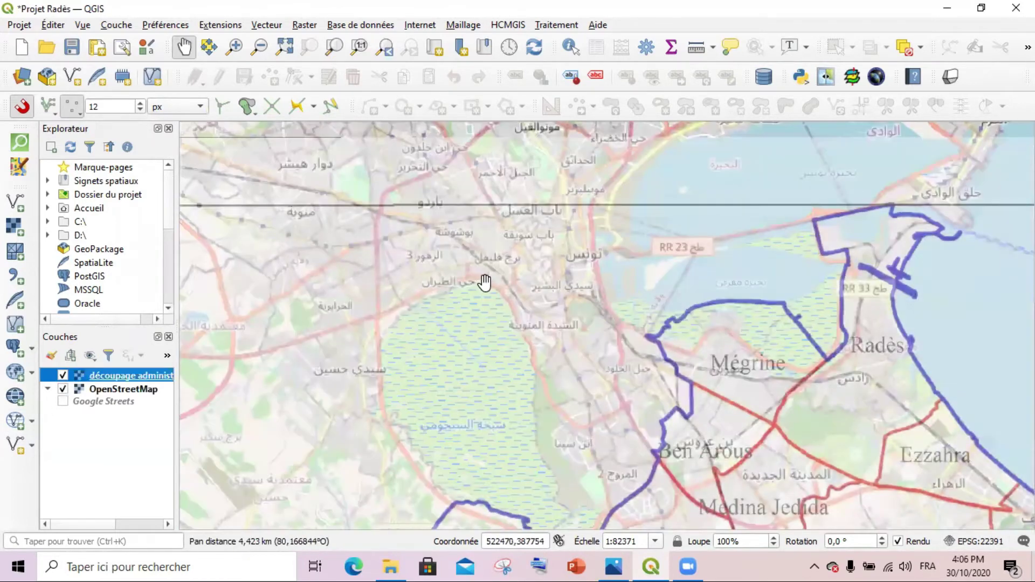
scroll(484, 282, down, 2)
drag(446, 346, 468, 295)
drag(506, 401, 516, 310)
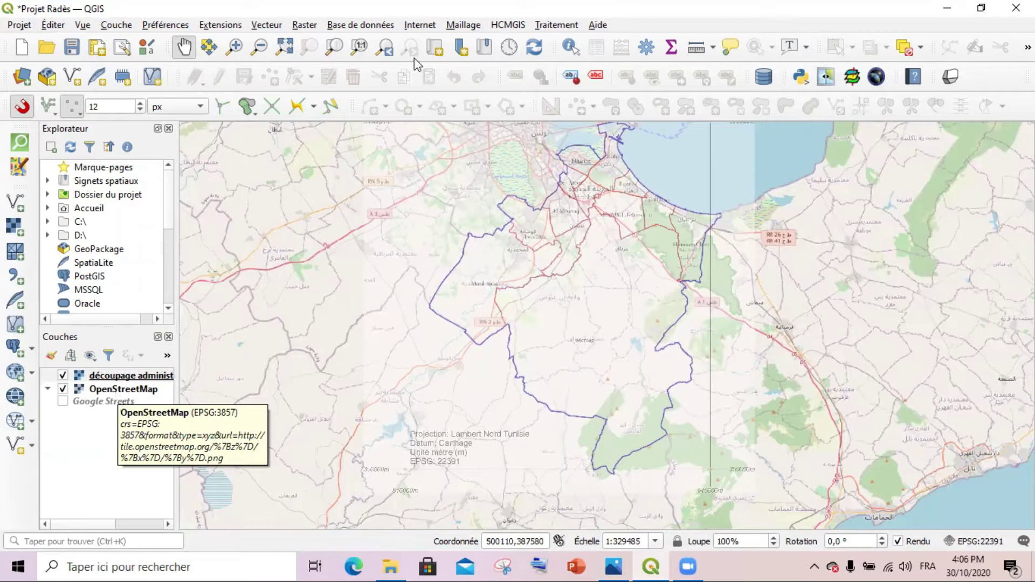
click(419, 25)
mouse_move(460, 58)
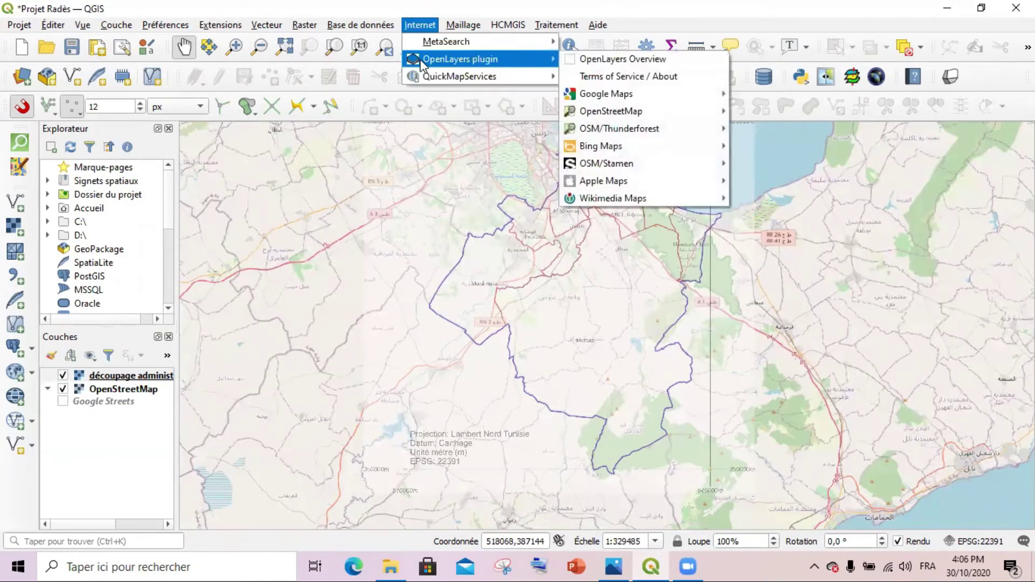
mouse_move(636, 110)
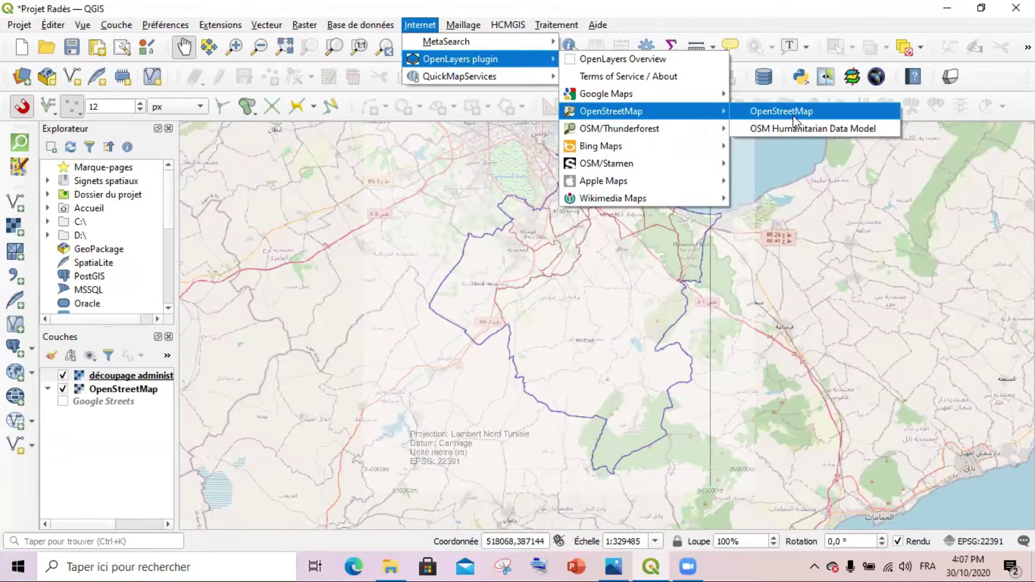
click(125, 379)
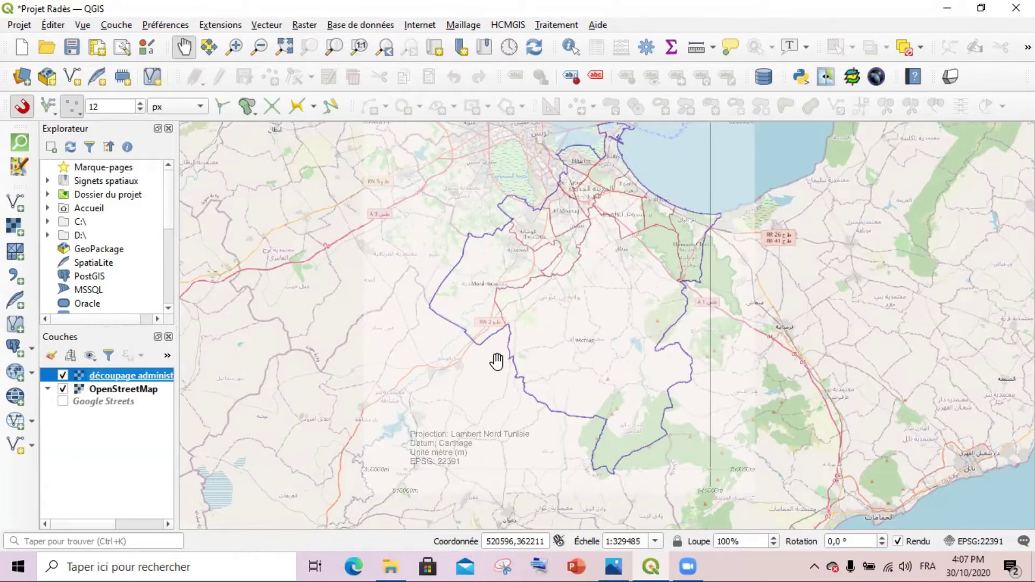
Switch to Photos and examine the LA_GOULETTE_NO topographic map, from its title to the Radès and Ezzahra area
click(613, 566)
scroll(577, 81, up, 1)
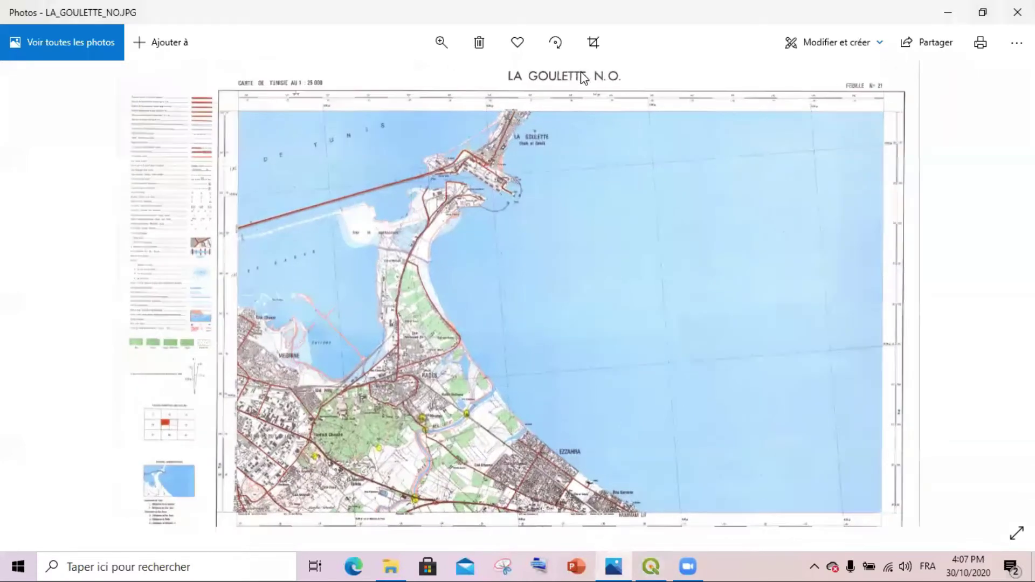
scroll(551, 282, up, 1)
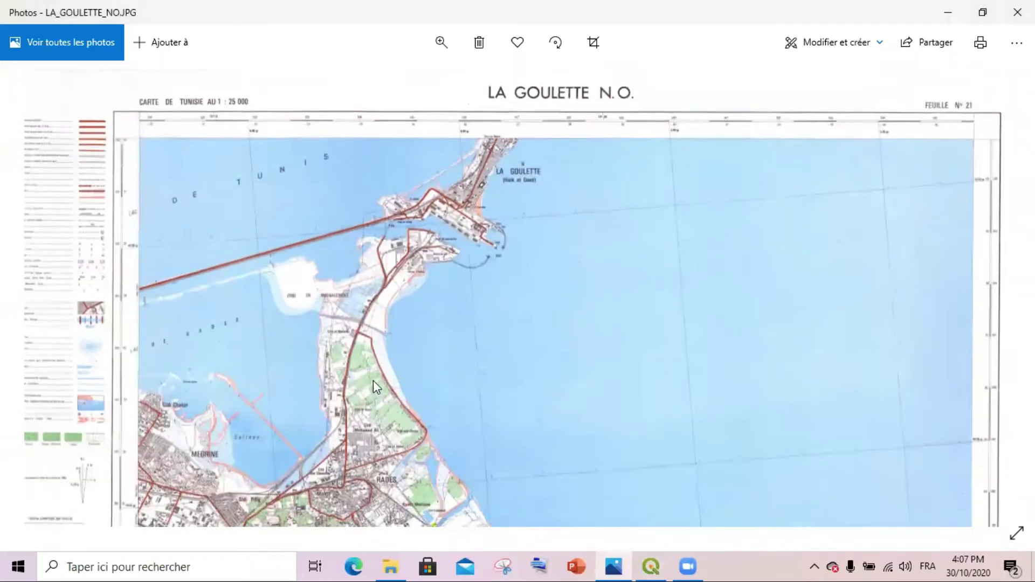
scroll(435, 189, up, 2)
drag(350, 267, 370, 171)
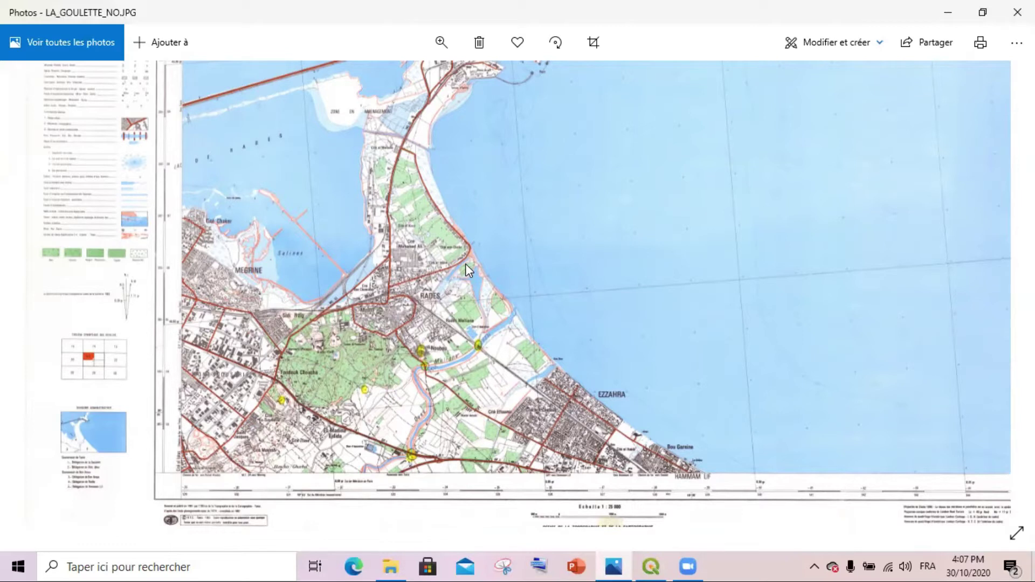
Switch back to QGIS and hide the découpage administratif and OpenStreetMap layers
click(649, 565)
drag(543, 250, 513, 285)
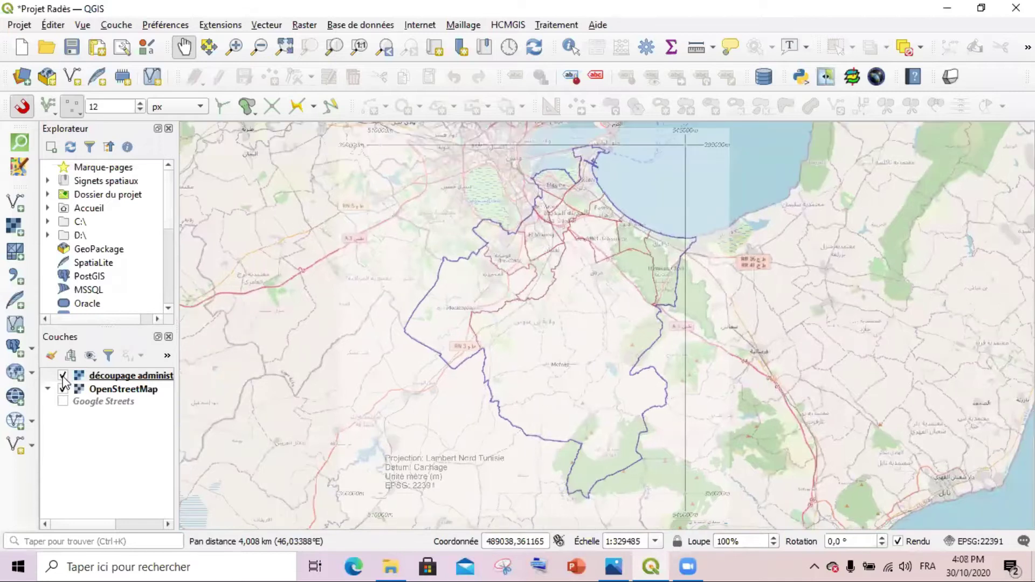
click(63, 376)
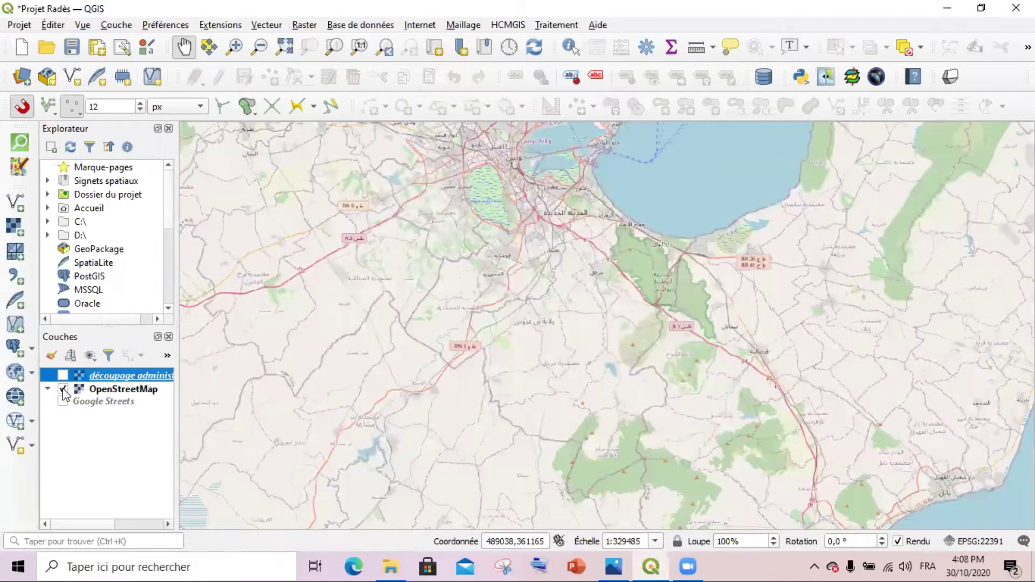
click(63, 389)
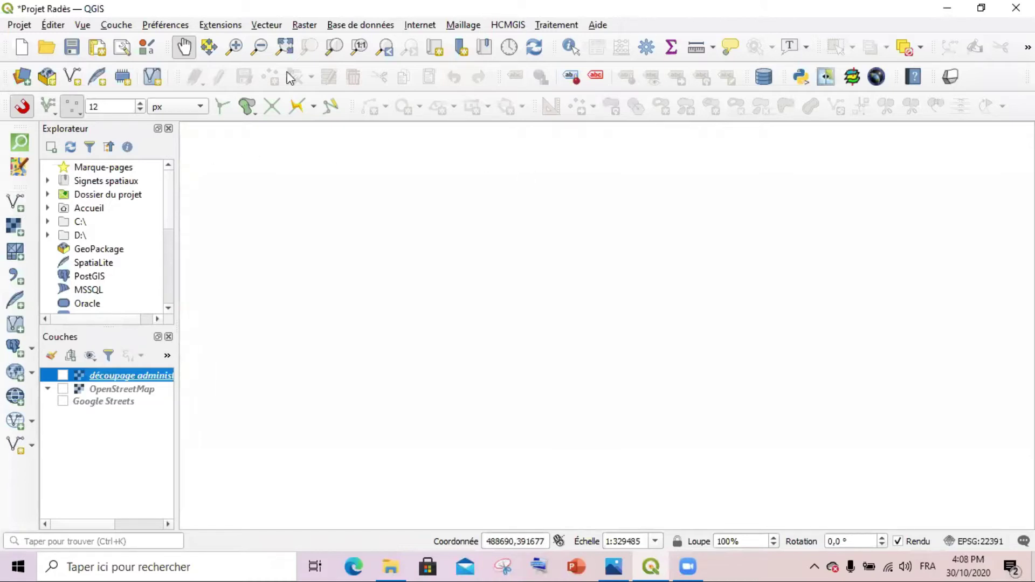
Load the LA_GOULETTE_NO raster from the project's Cartes et plans folder into the Georeferencer, using the Carthage / Nord Tunisie (EPSG:22391) coordinate system
click(305, 25)
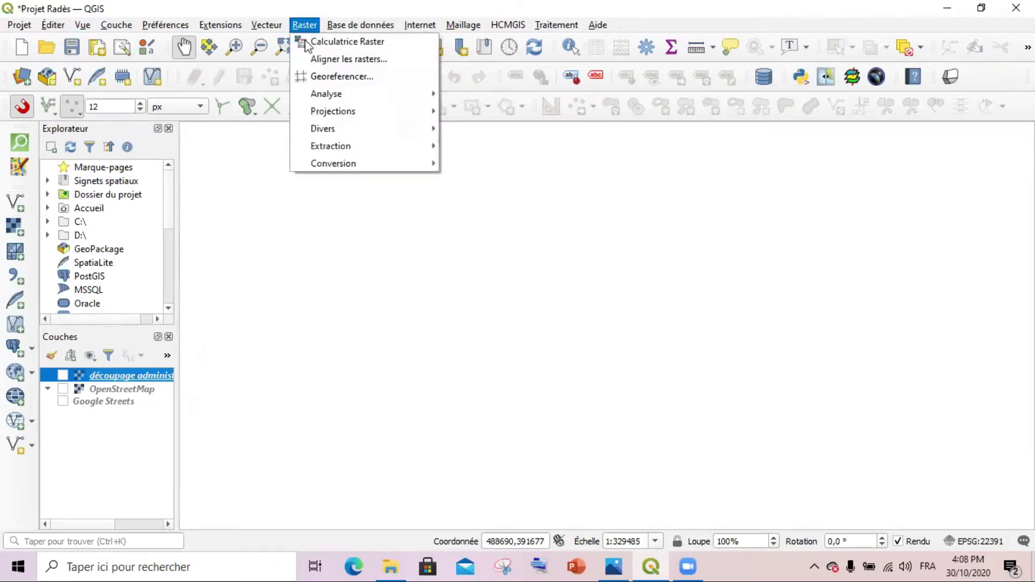
click(322, 77)
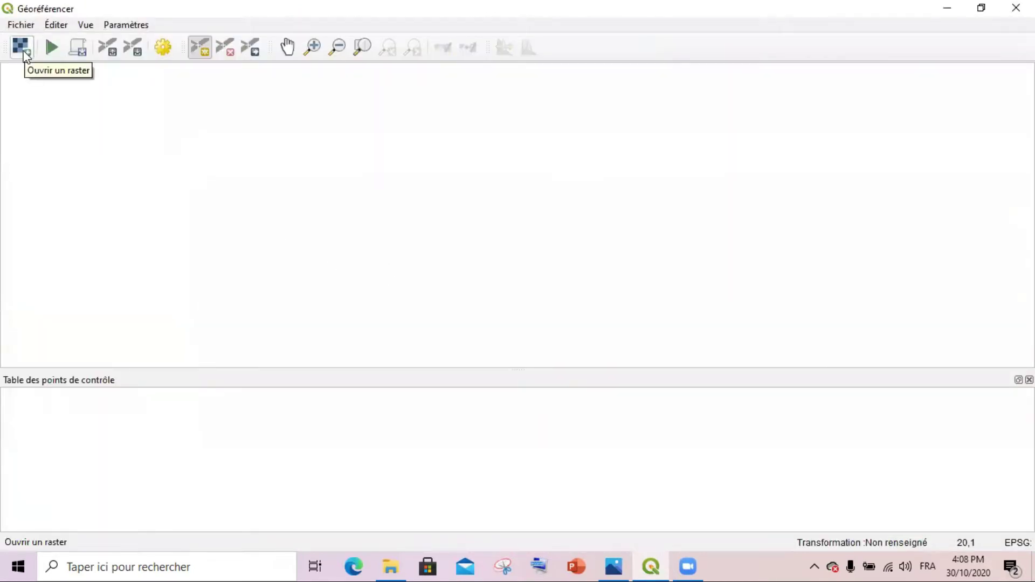
click(21, 47)
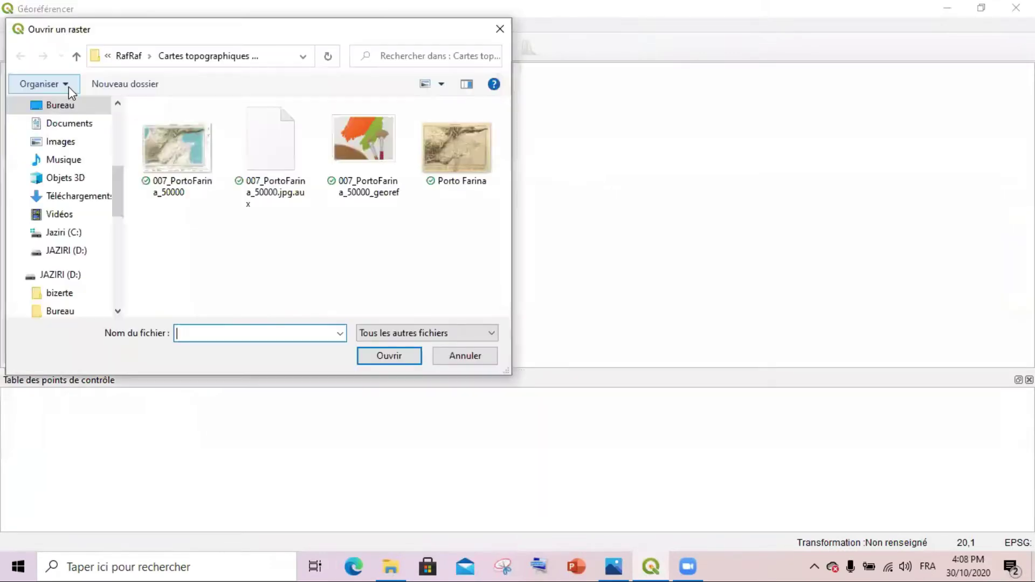
double_click(183, 143)
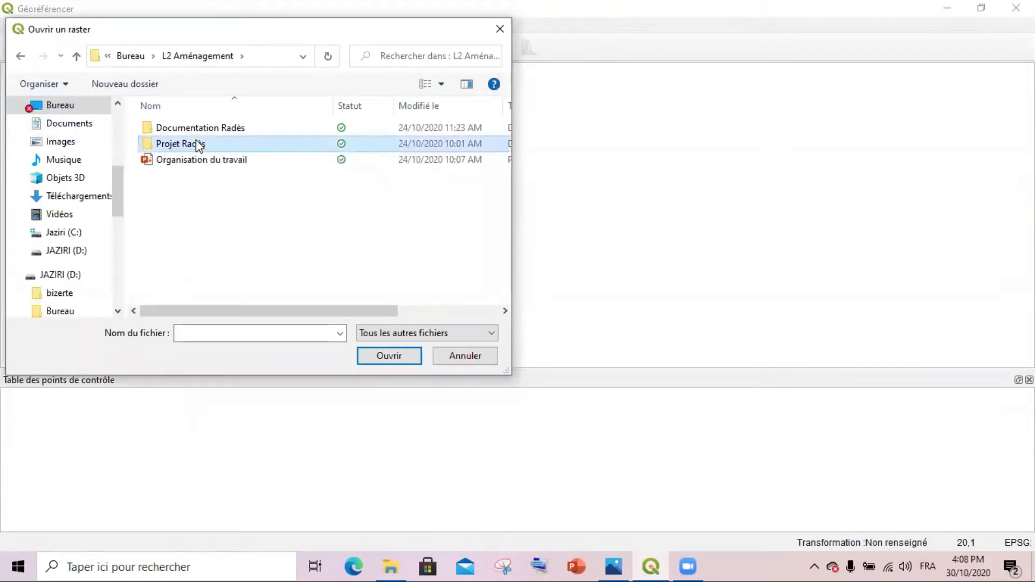
double_click(180, 145)
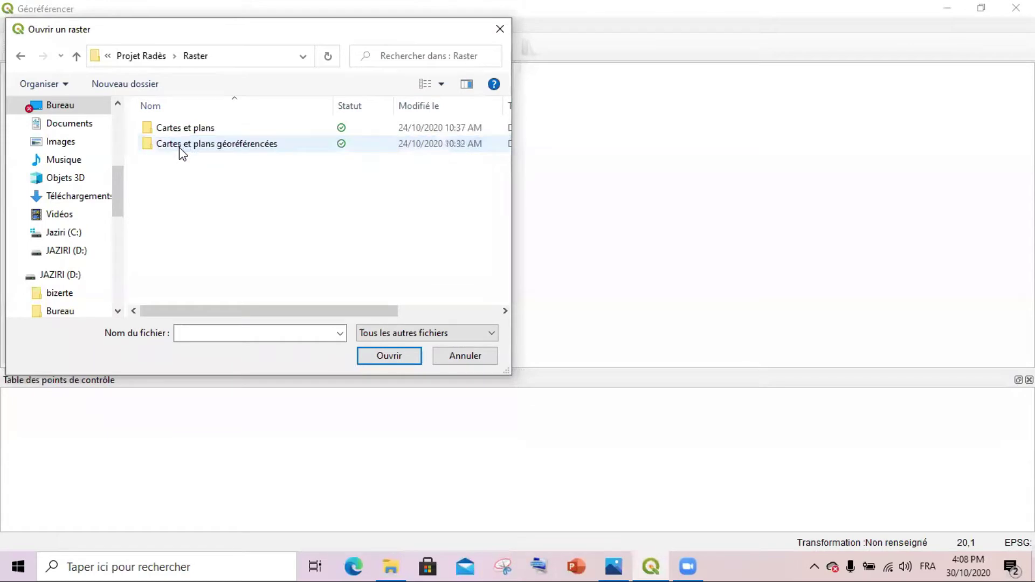
double_click(194, 129)
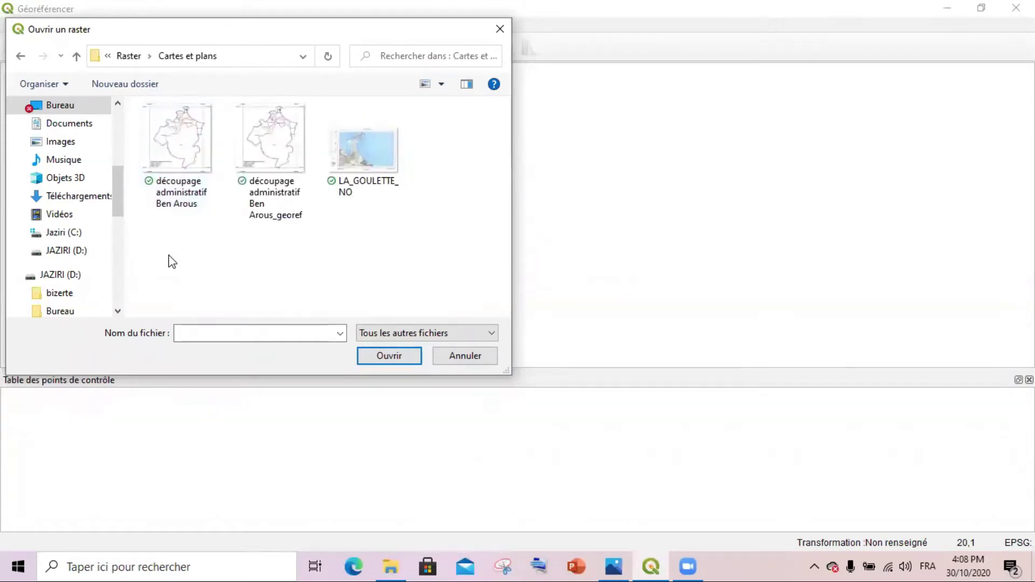
click(363, 167)
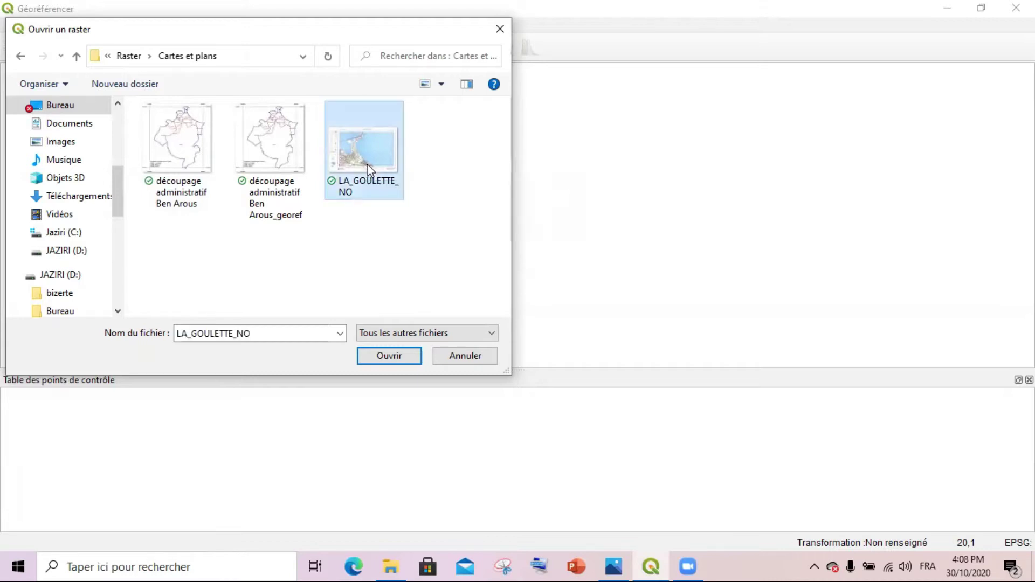
click(380, 356)
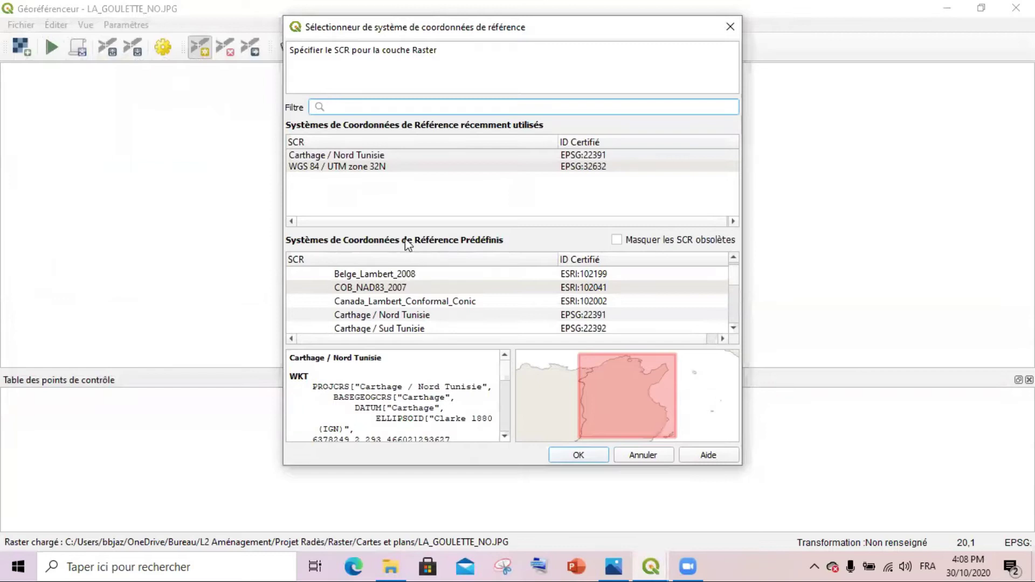
click(358, 155)
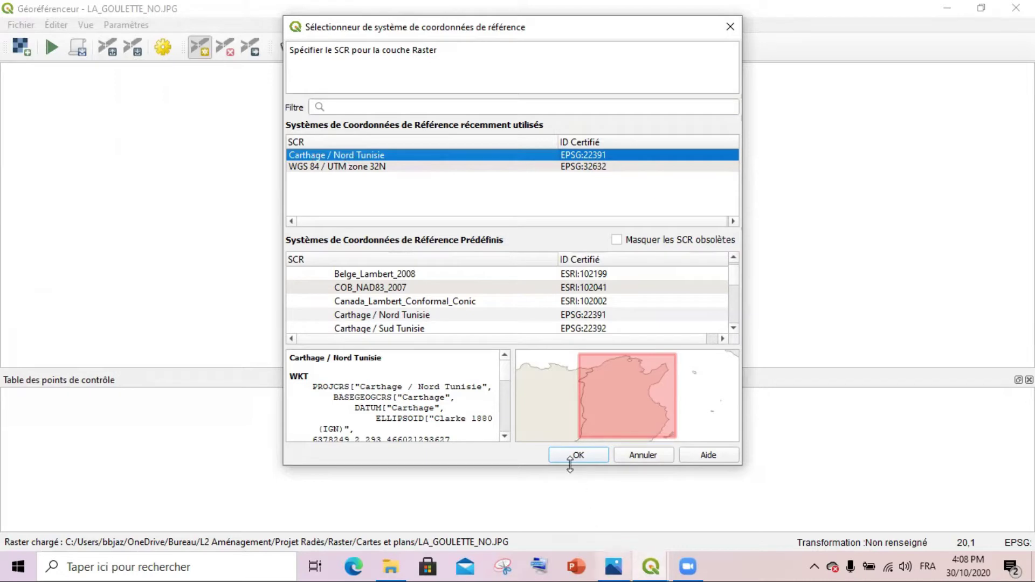
click(576, 455)
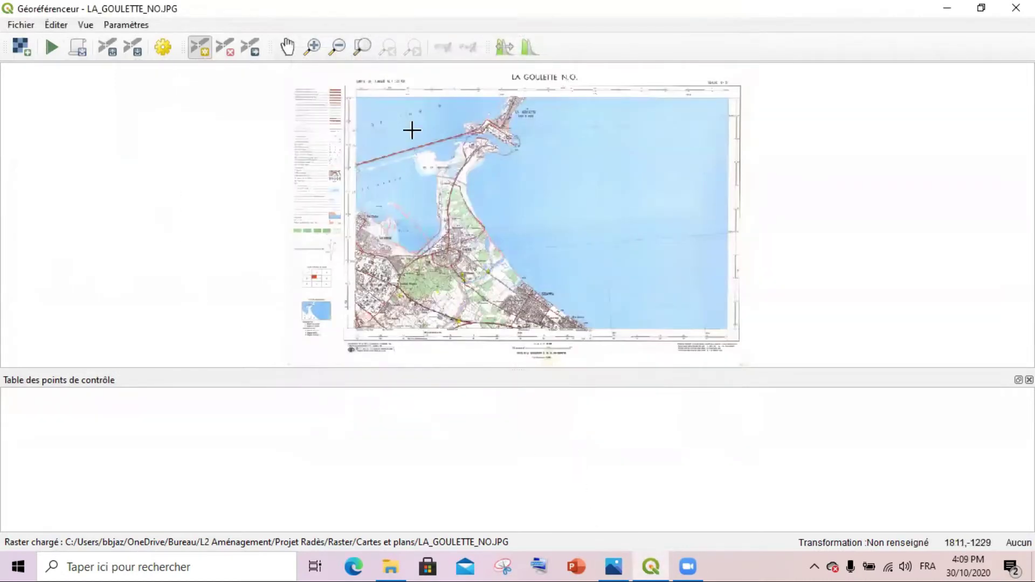
Examine the map's margin notes on the ellipsoid, the projection and the inner and outer kilometre grid ticks
scroll(730, 81, up, 3)
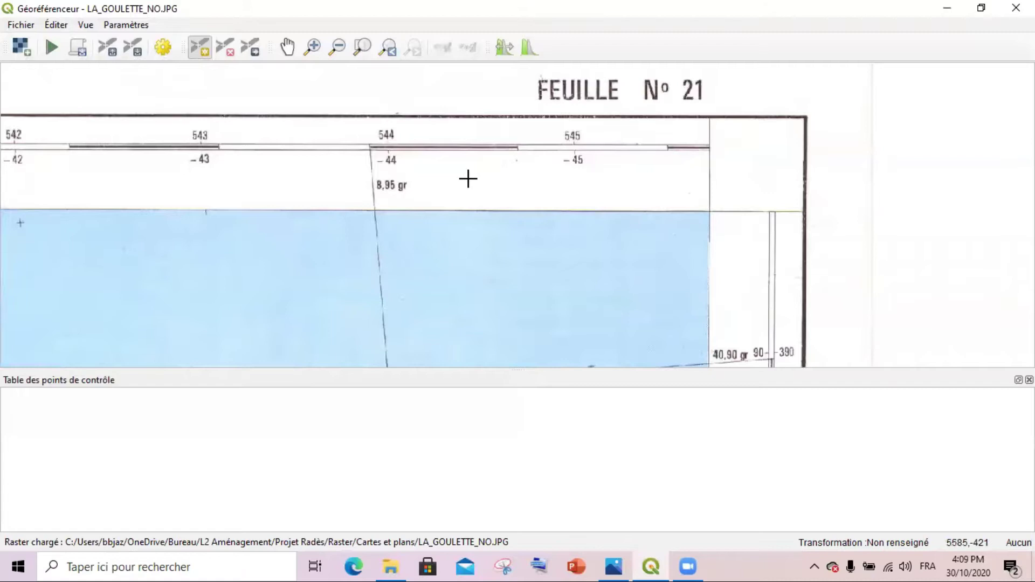
scroll(467, 178, down, 5)
scroll(541, 166, up, 4)
scroll(494, 126, down, 1)
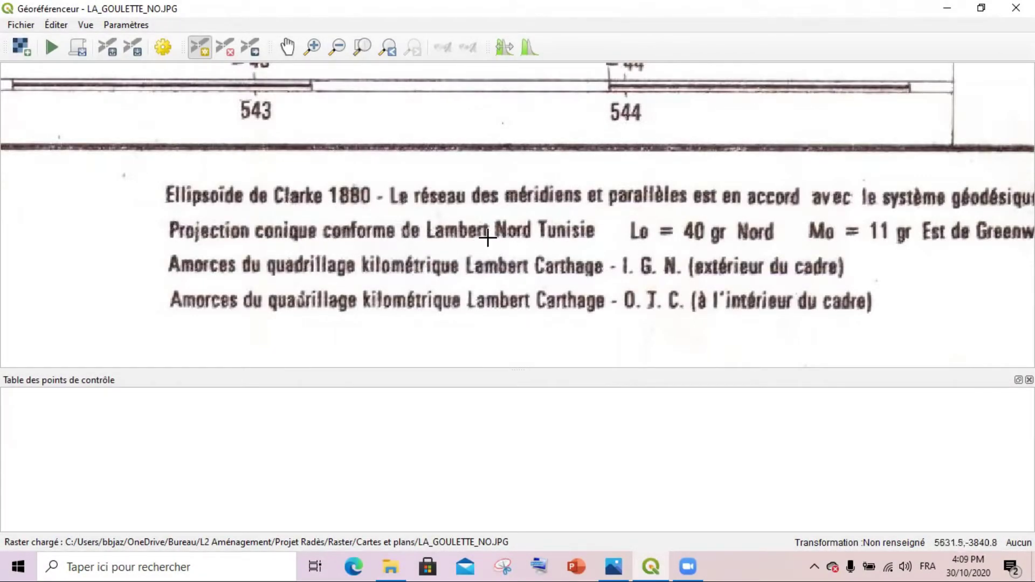
scroll(406, 238, down, 1)
scroll(447, 222, up, 1)
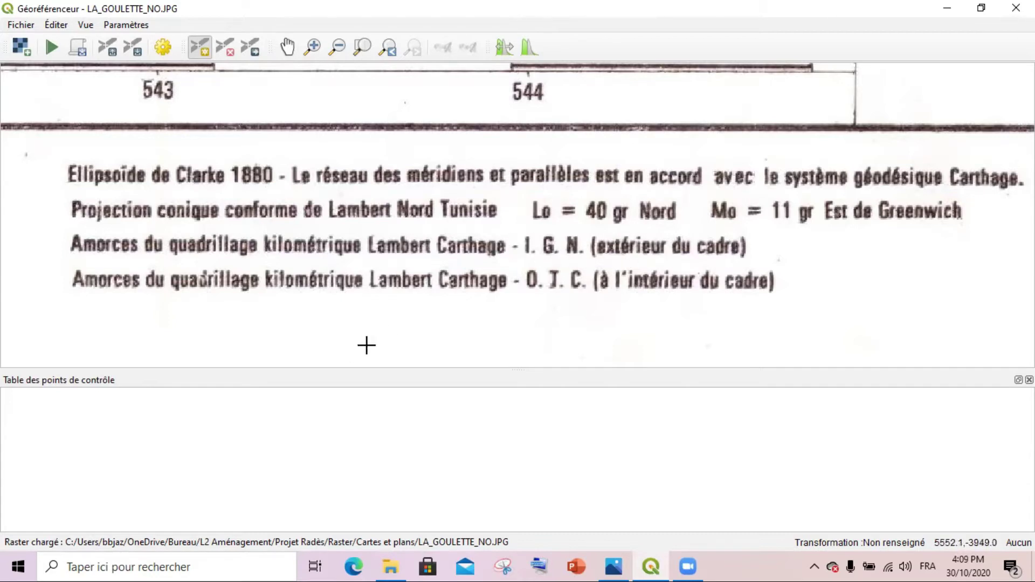
scroll(366, 345, down, 5)
scroll(481, 355, up, 2)
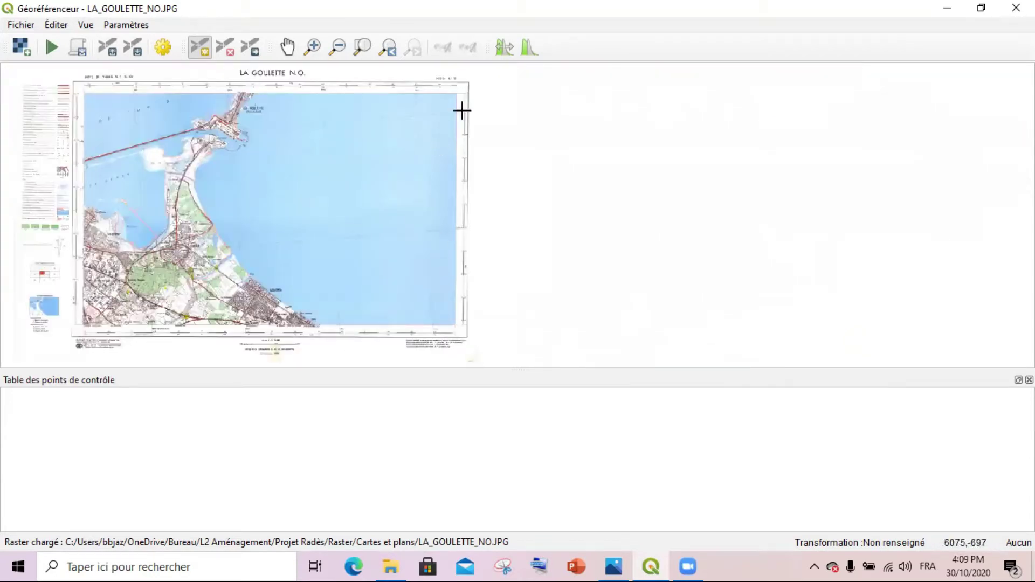
Examine the kilometre grid labels around the map's northeast corner and along its eastern edge
scroll(462, 111, up, 5)
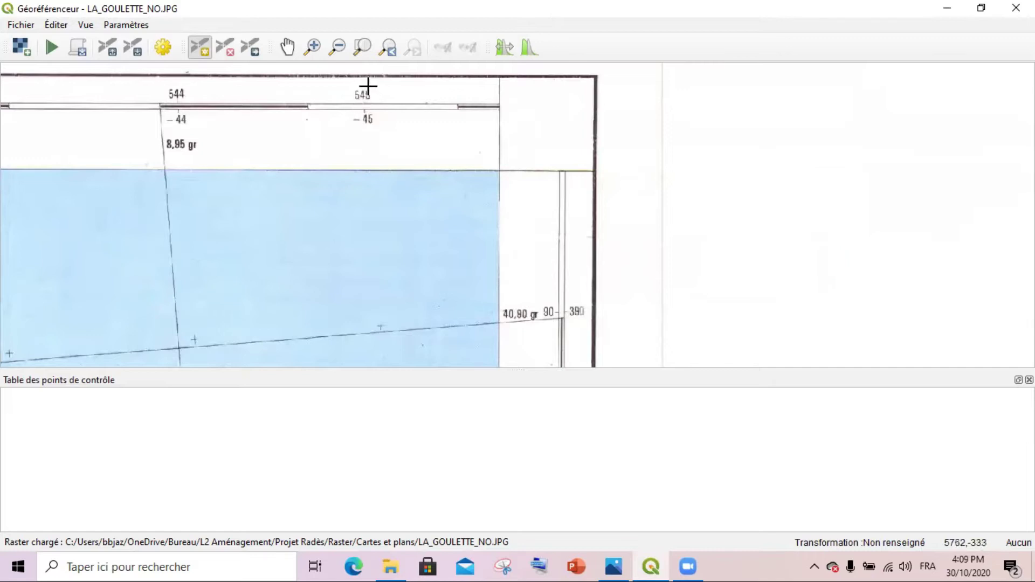
scroll(370, 87, up, 2)
scroll(356, 85, down, 1)
scroll(347, 104, down, 1)
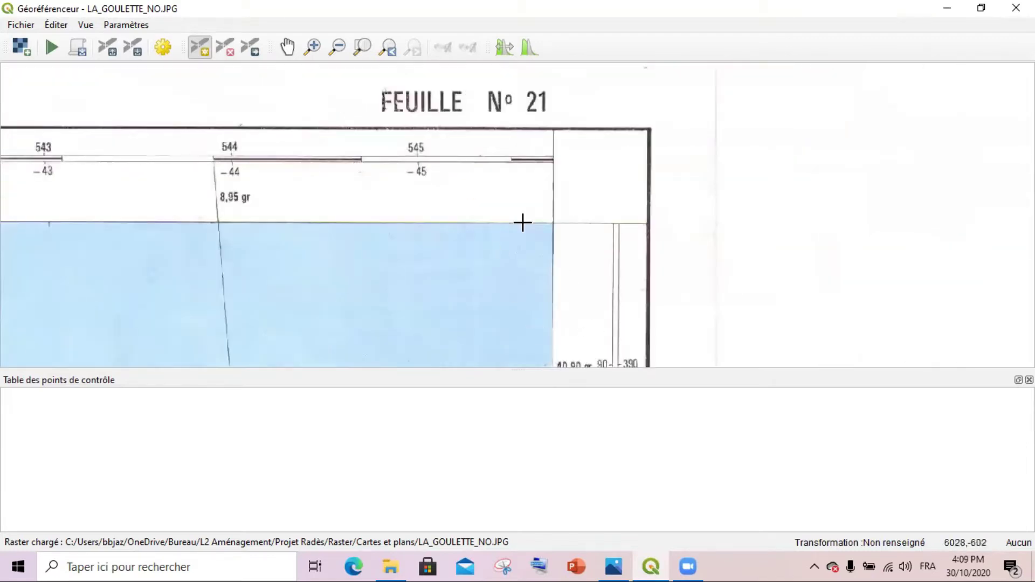
scroll(272, 120, down, 1)
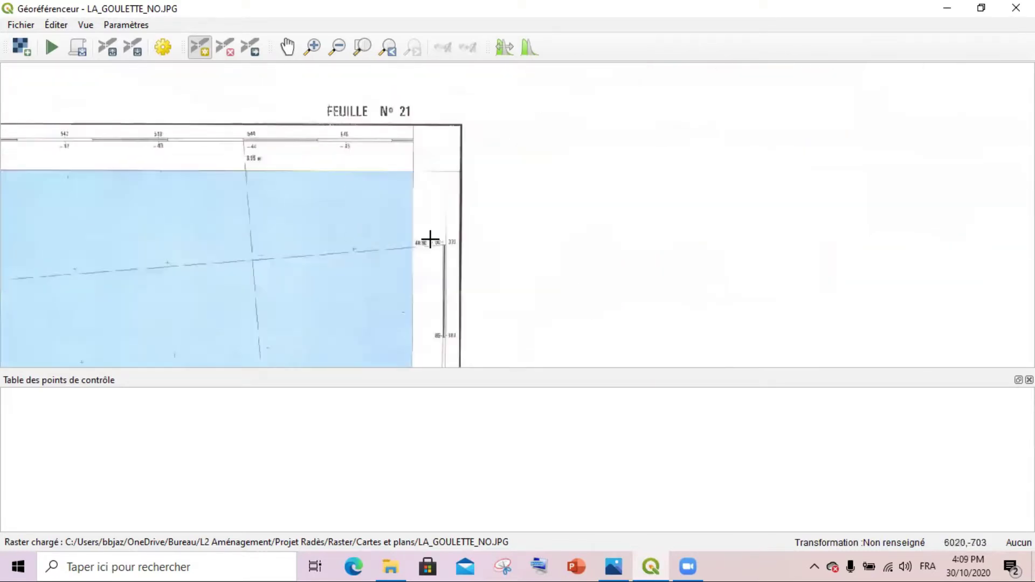
scroll(426, 239, up, 2)
scroll(478, 186, down, 2)
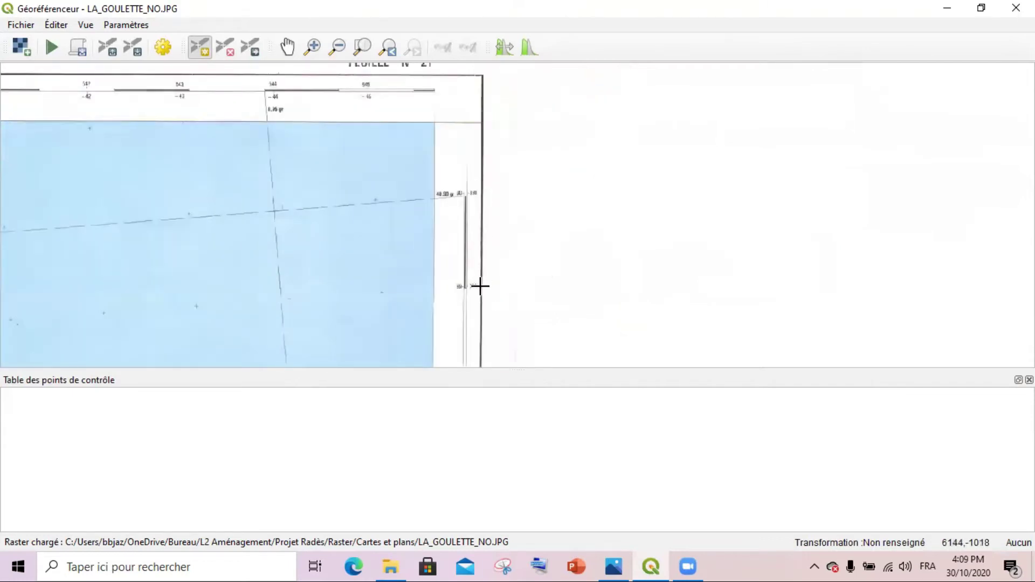
scroll(481, 284, up, 3)
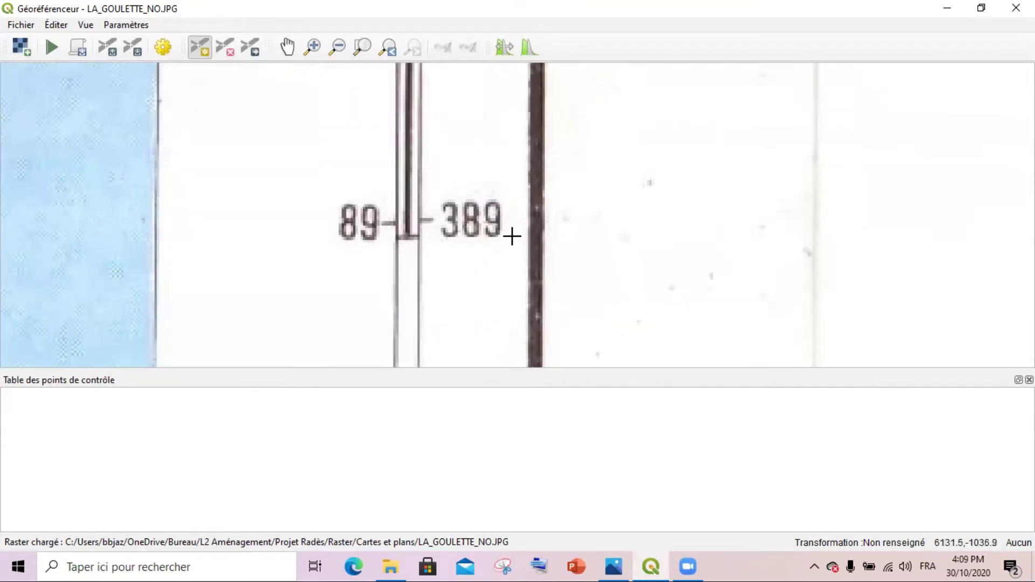
Examine the kilometre grid labels along the map's northern edge and the scale, grid labels and notes along its southern margin
scroll(566, 254, down, 3)
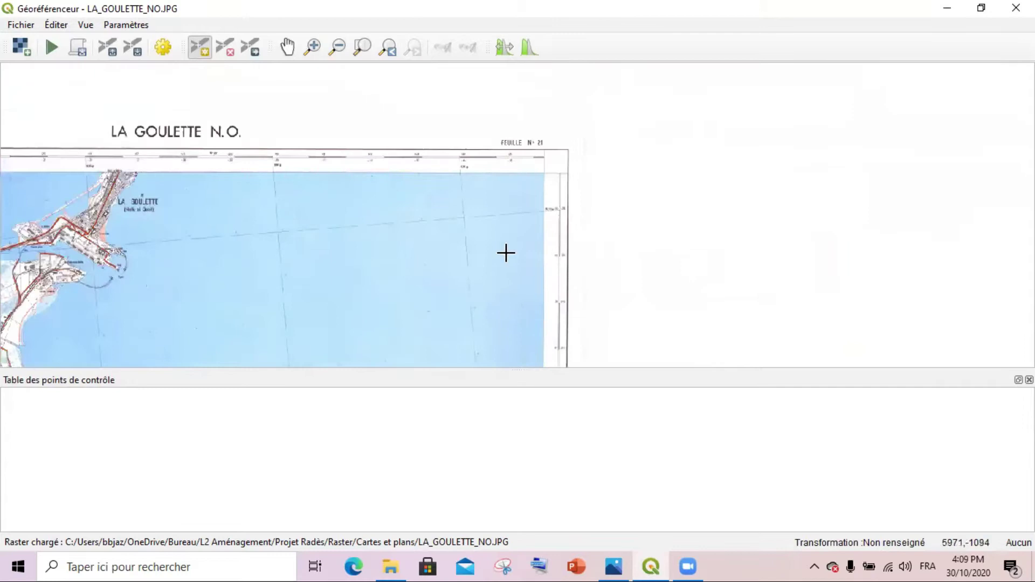
scroll(527, 203, up, 1)
scroll(490, 102, up, 2)
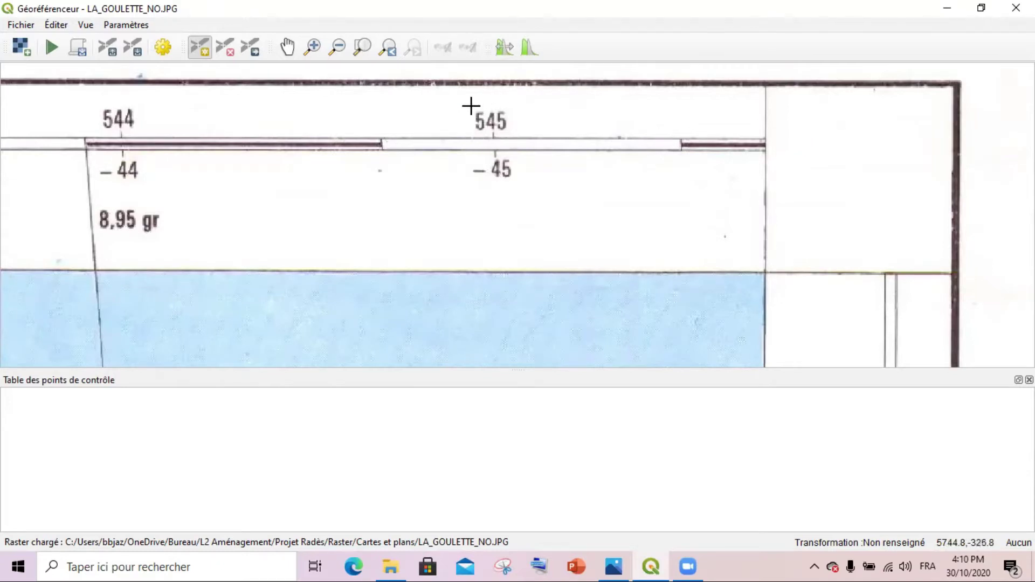
scroll(479, 99, down, 1)
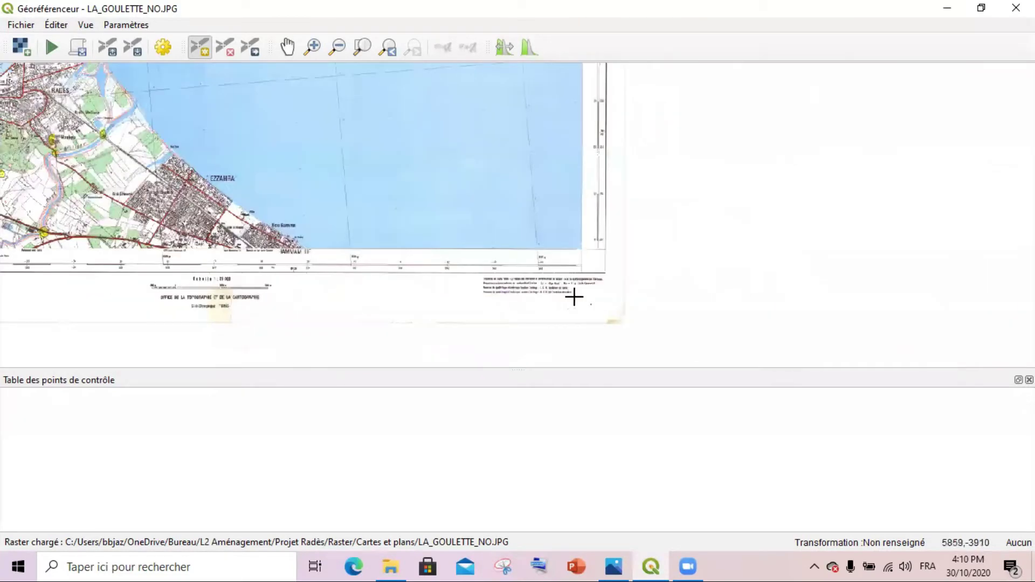
scroll(154, 303, up, 1)
scroll(154, 303, up, 1)
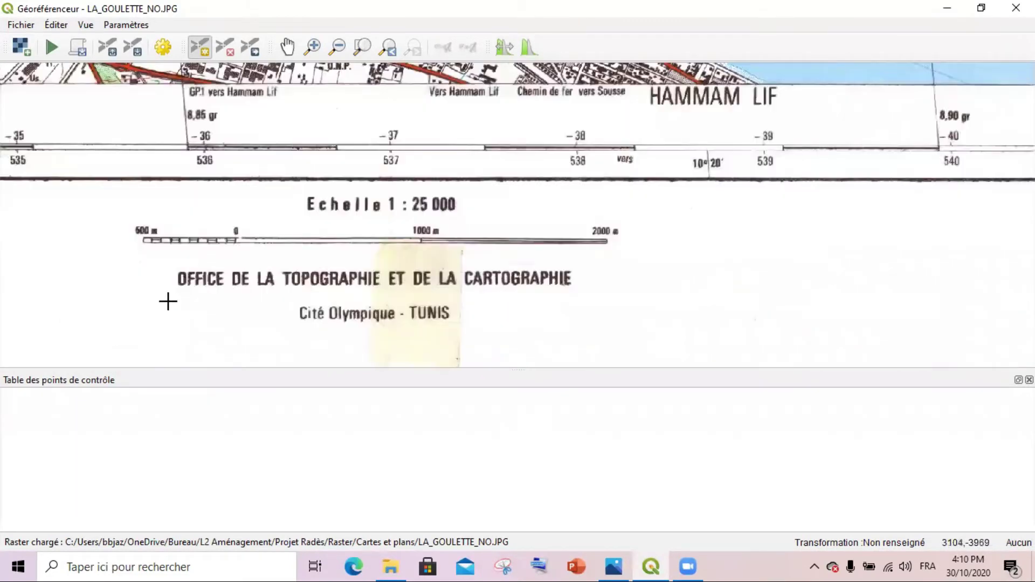
scroll(227, 283, down, 2)
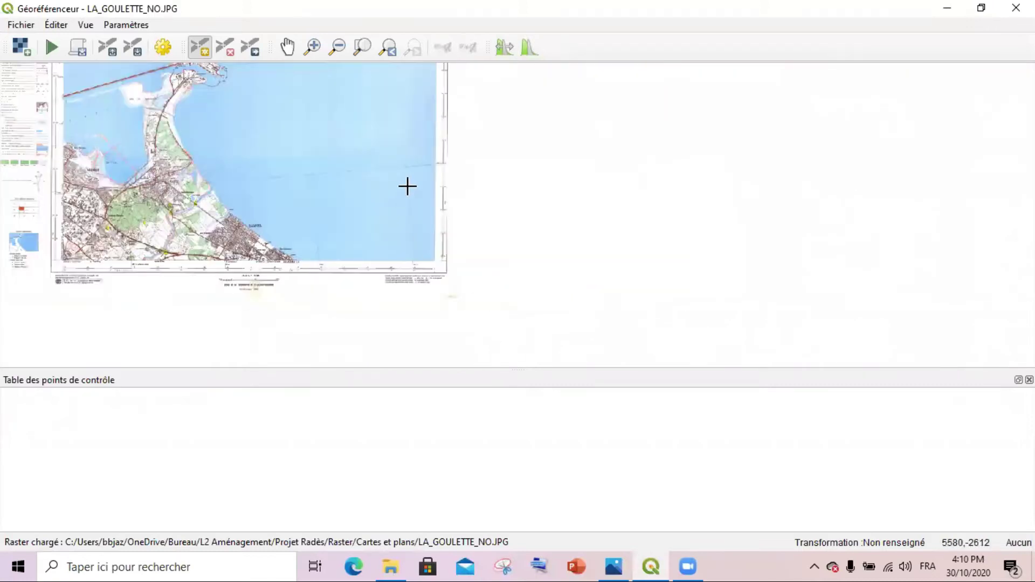
scroll(509, 307, down, 1)
Add a control point on the grid cross nearest the map's northeast corner, with X/Est 545000 and Y/Nord 390000
scroll(460, 167, up, 1)
scroll(472, 164, up, 2)
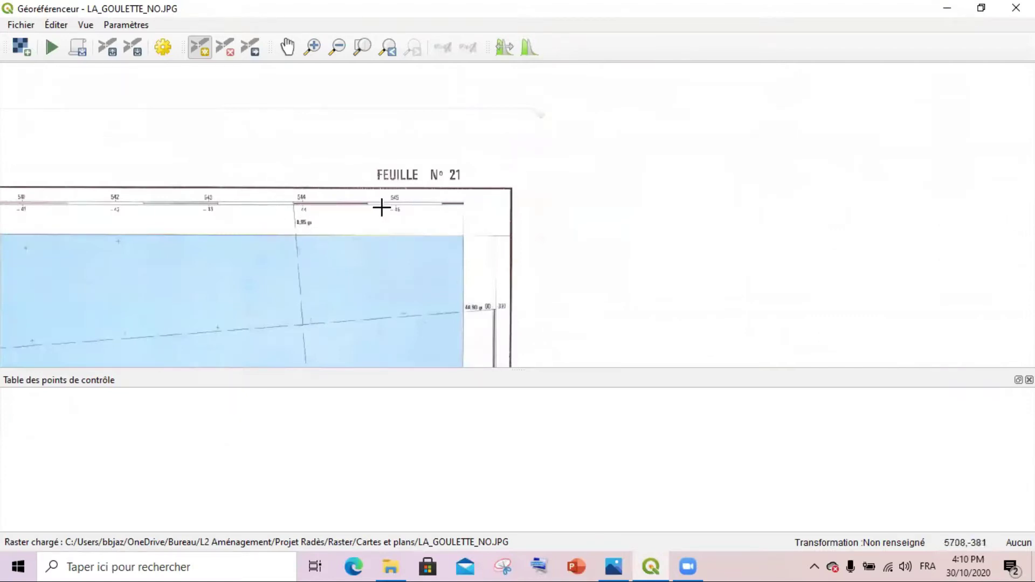
scroll(399, 290, up, 1)
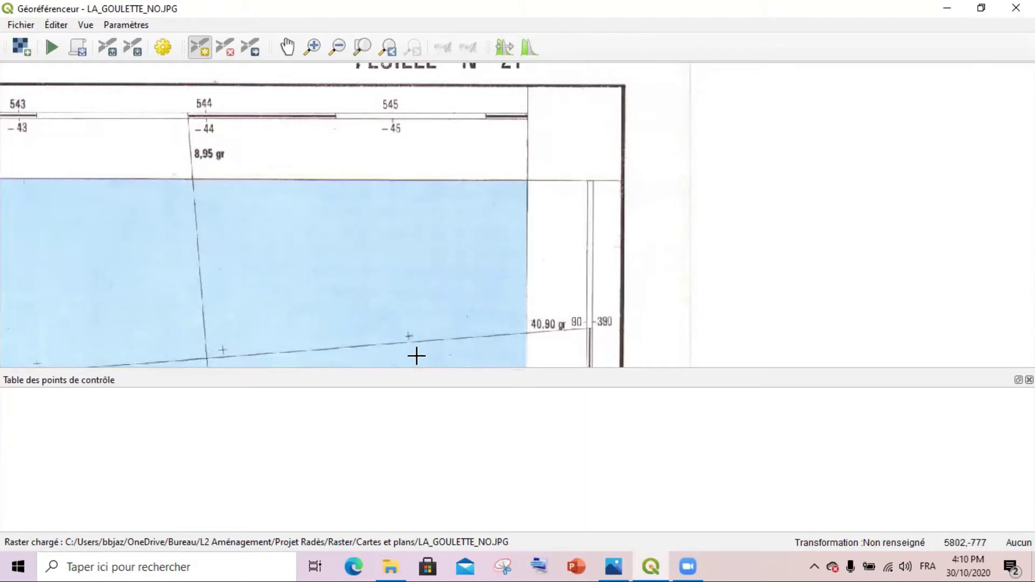
scroll(408, 354, up, 3)
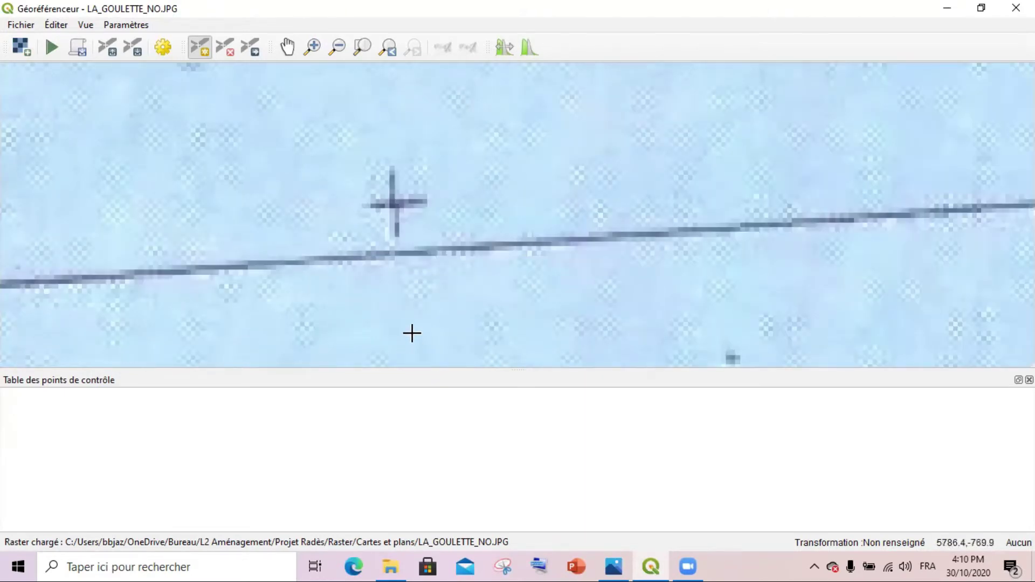
click(394, 204)
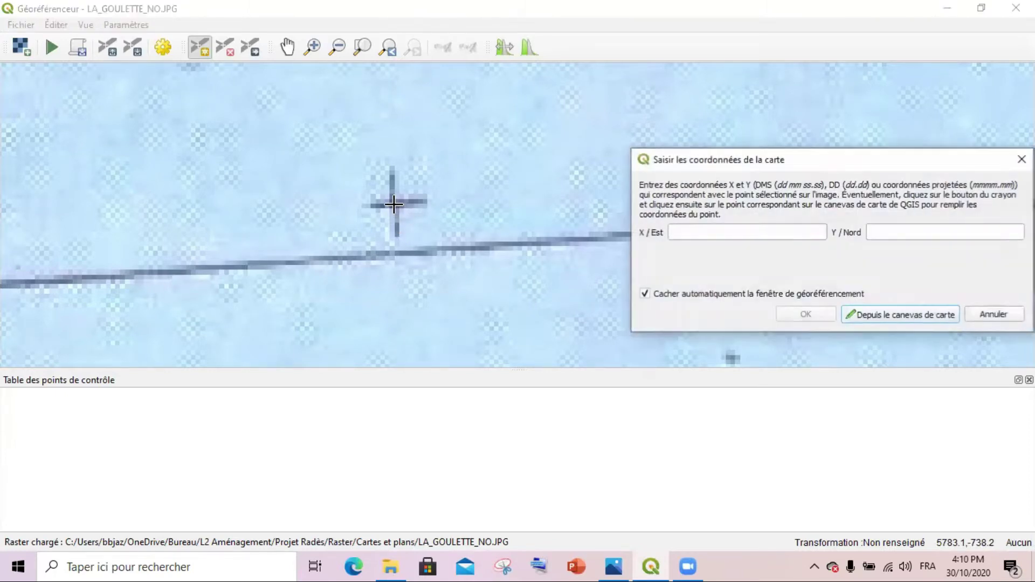
scroll(415, 241, down, 5)
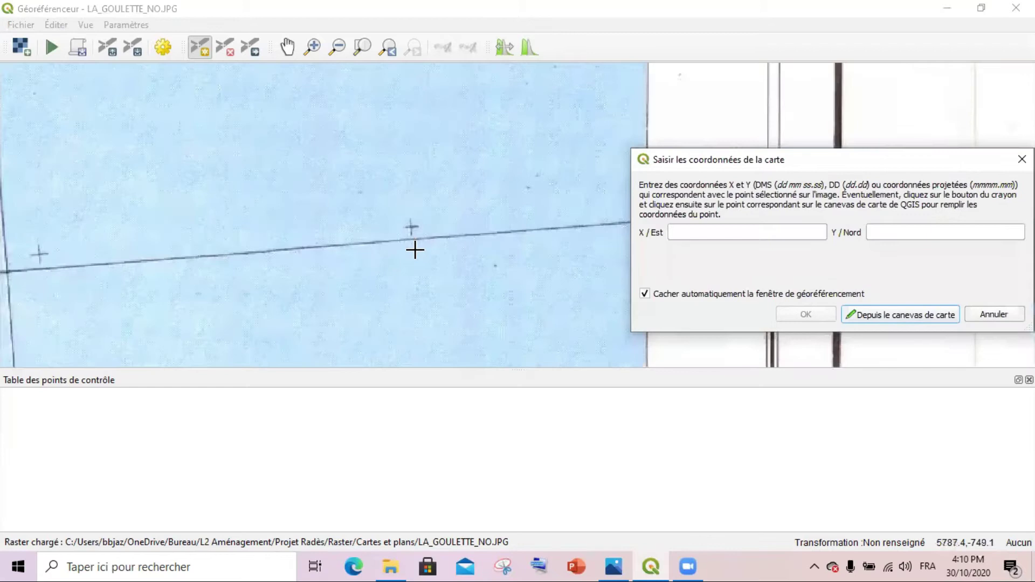
scroll(404, 213, up, 3)
click(734, 232)
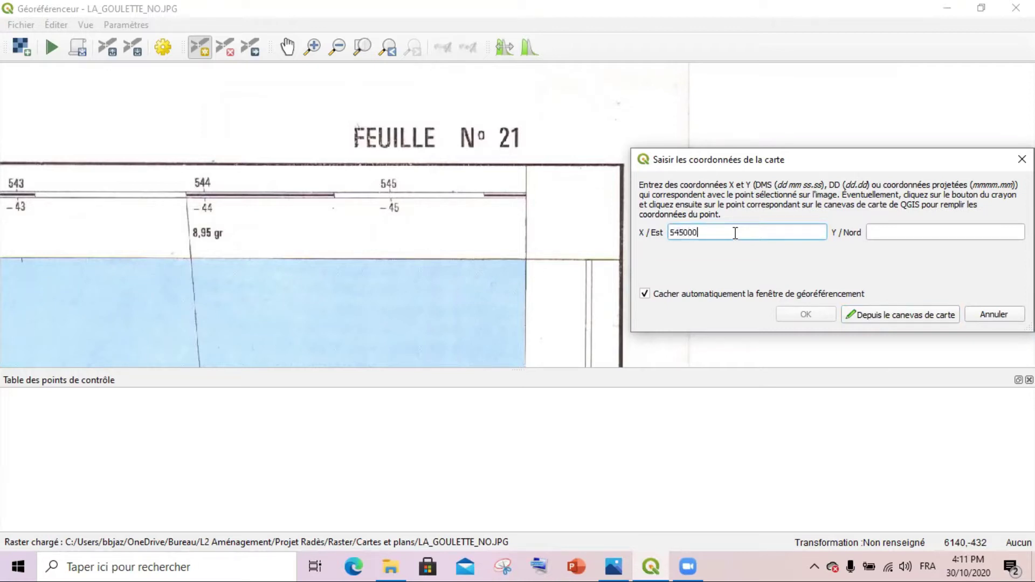
click(907, 238)
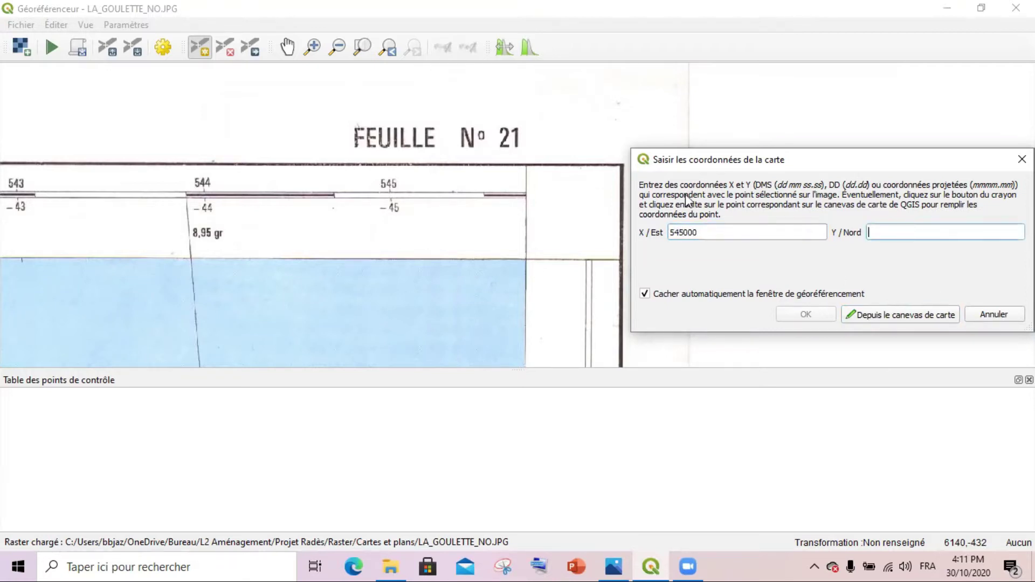
scroll(380, 157, down, 1)
scroll(474, 283, up, 1)
text(390000)
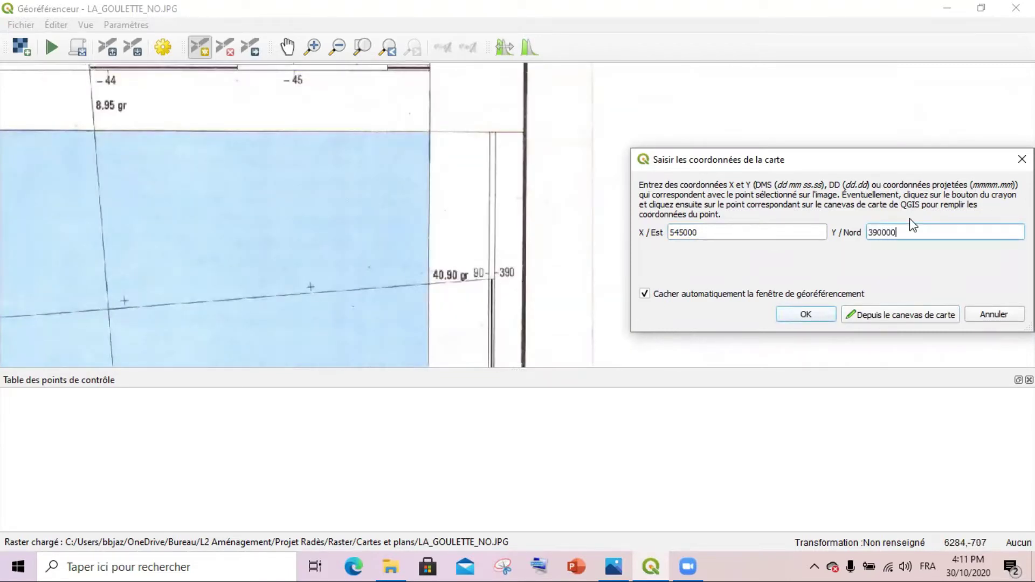
click(815, 313)
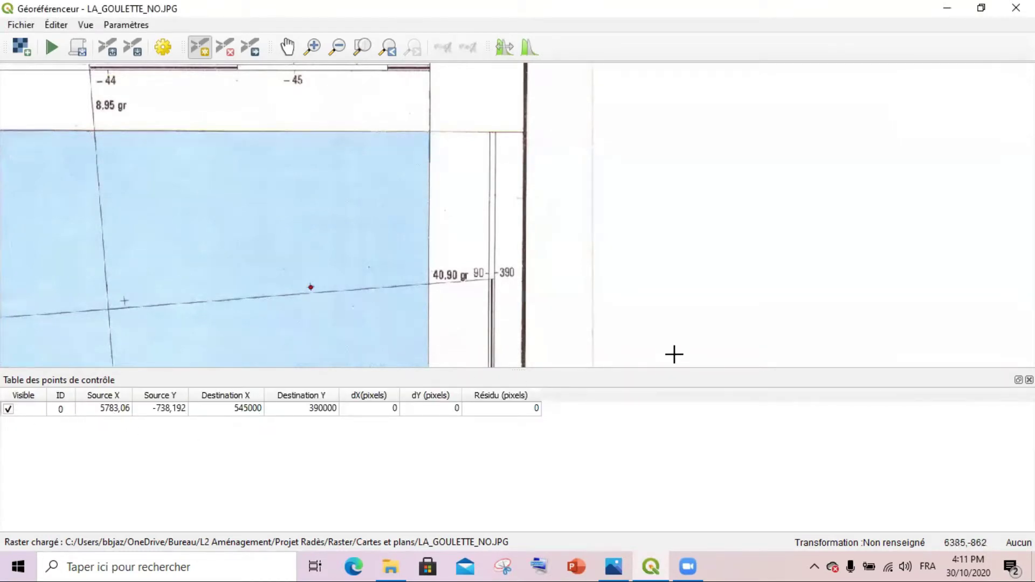
Add a control point on the grid cross near the map's southeast corner, with X/Est 544000 and Y/Nord 381000
scroll(760, 227, down, 3)
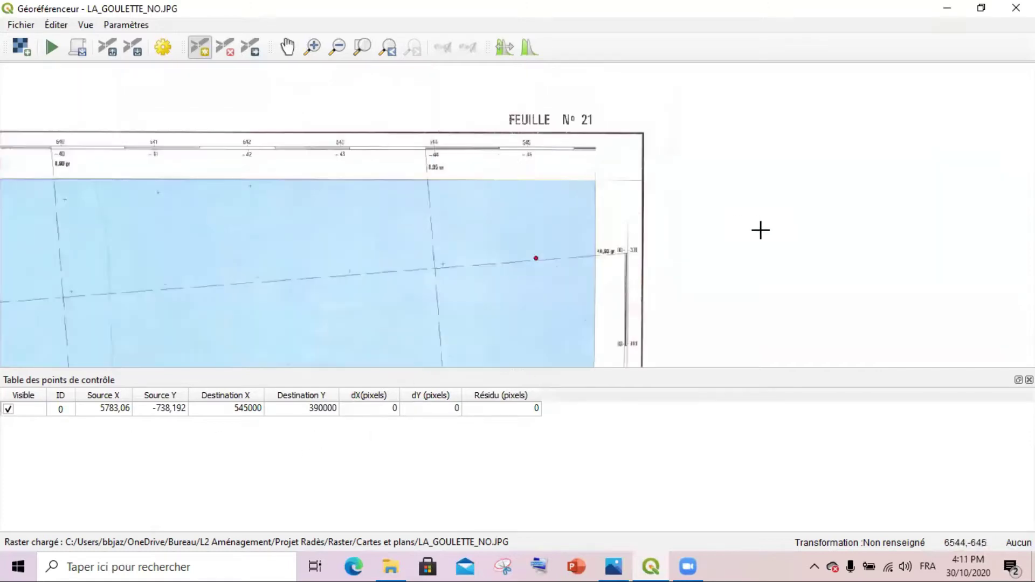
scroll(354, 161, down, 1)
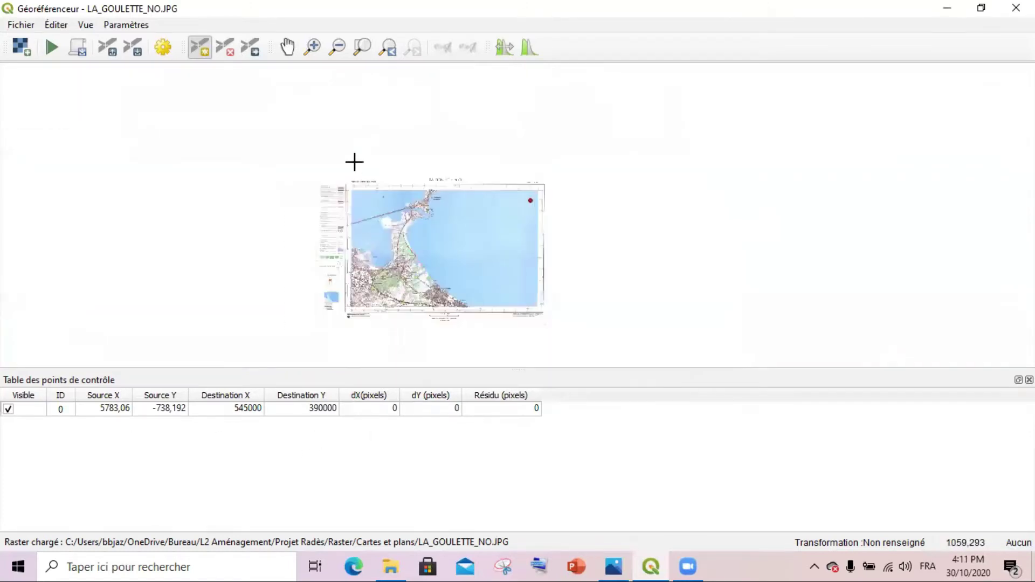
scroll(540, 268, up, 3)
scroll(568, 239, up, 2)
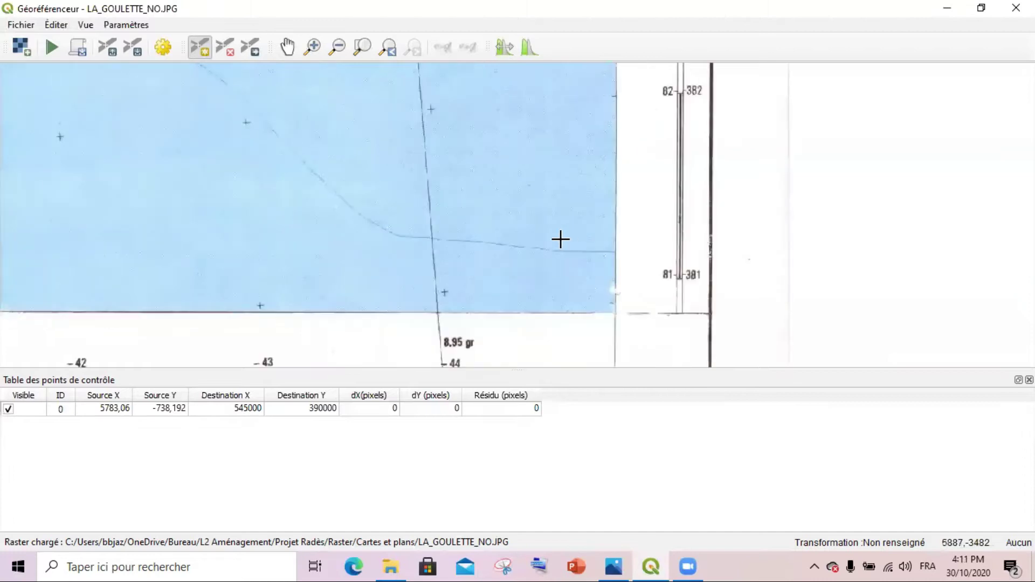
scroll(439, 300, up, 2)
scroll(439, 300, up, 2)
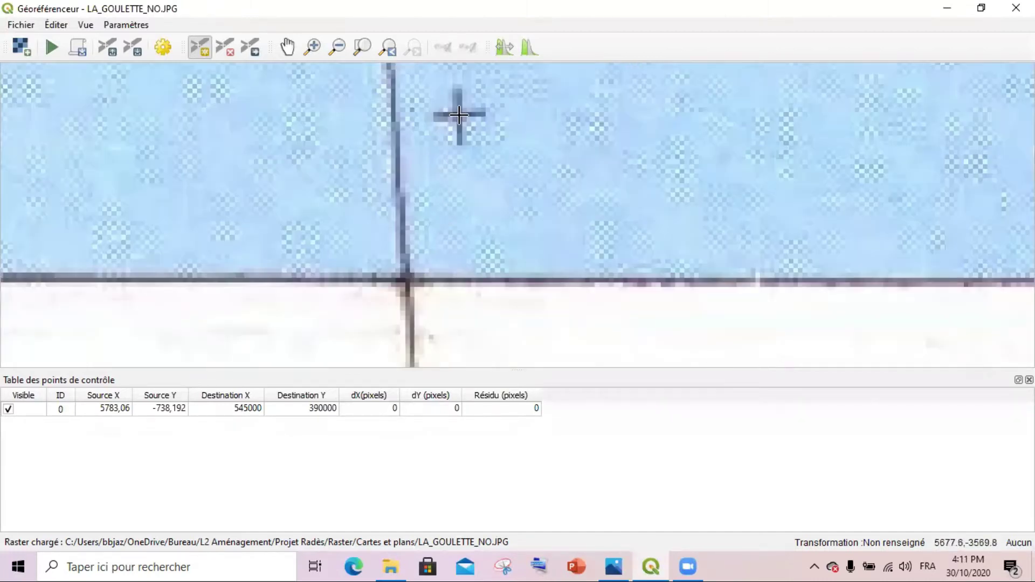
click(459, 115)
scroll(425, 188, down, 3)
click(703, 232)
text(544000)
key(Tab)
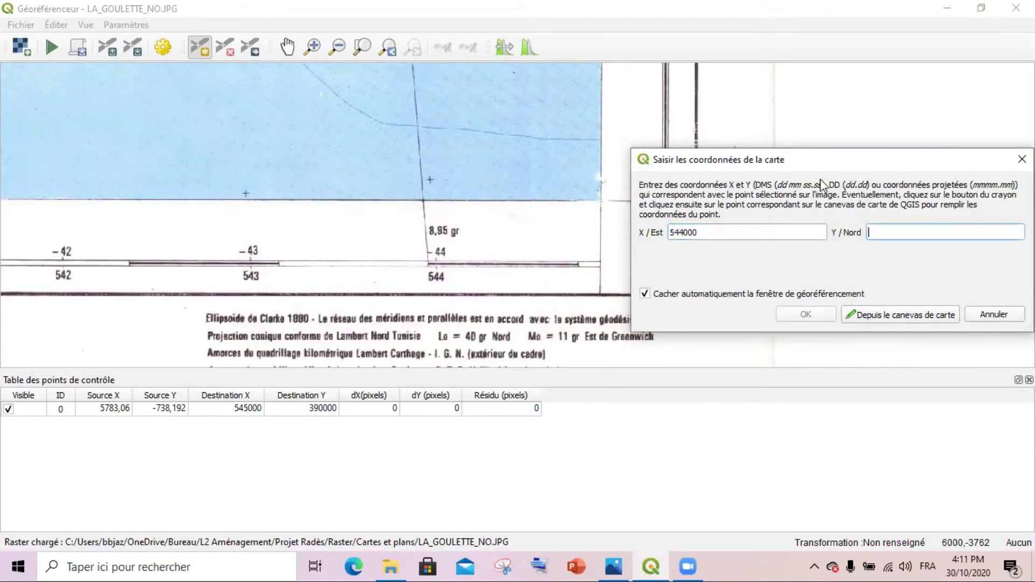
drag(800, 161, 129, 124)
text(381)
click(135, 275)
Add a control point on the grid cross north of Saint Jacques, near the map's southwest corner, with X/Est 530000 and Y/Nord 383000
scroll(474, 231, down, 3)
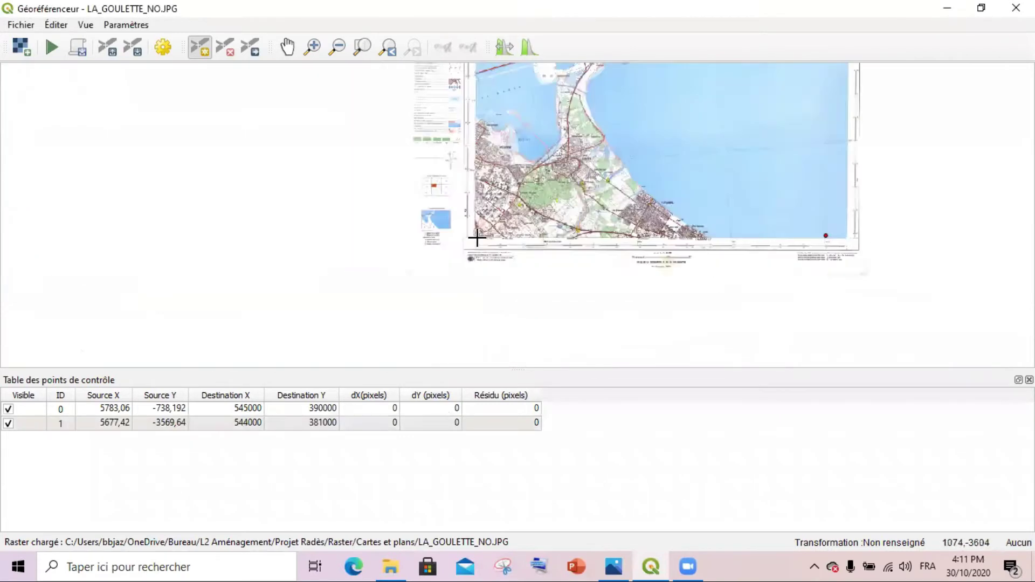
scroll(422, 266, up, 3)
scroll(645, 120, up, 2)
click(645, 120)
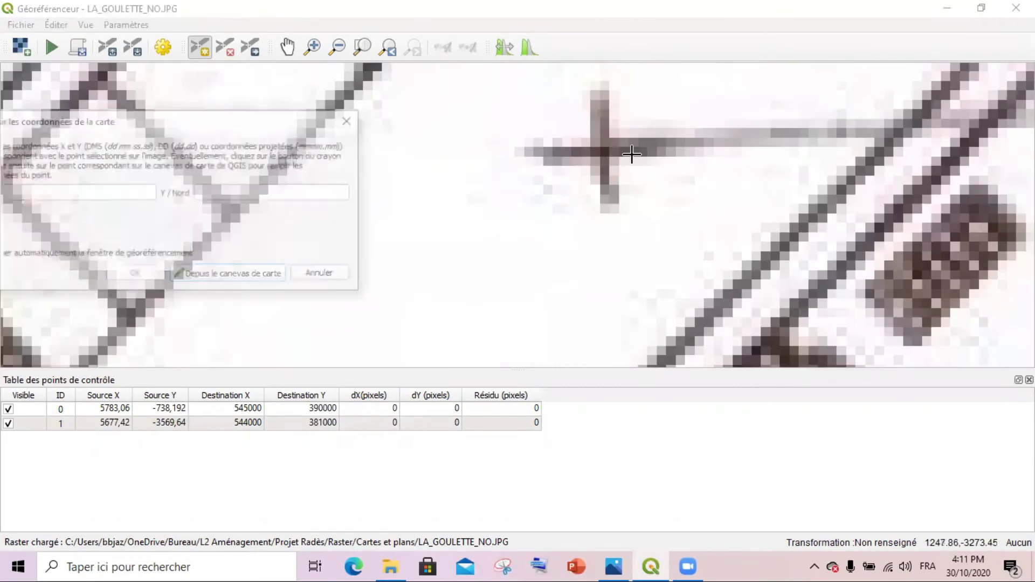
scroll(644, 119, down, 2)
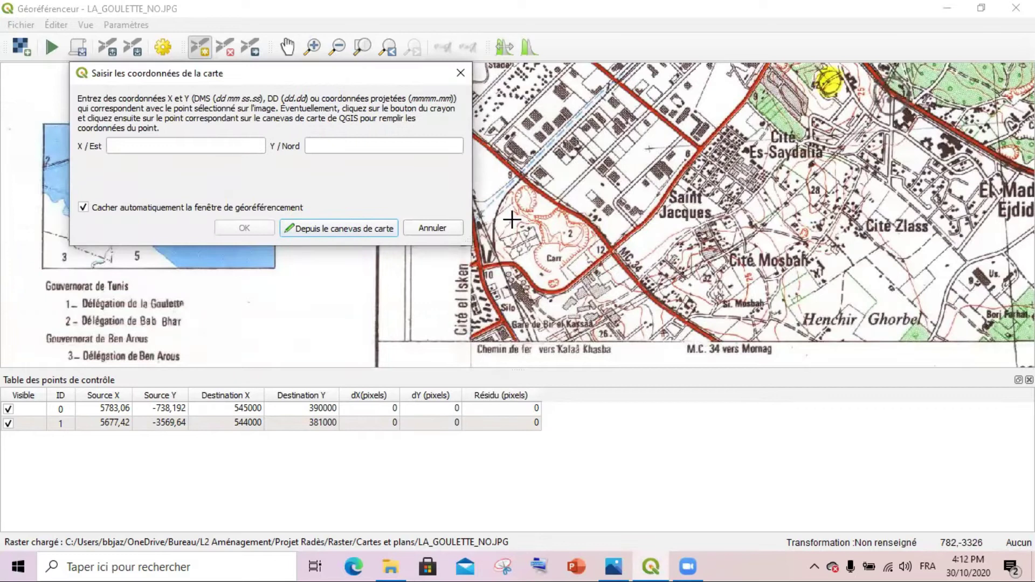
click(192, 146)
text(30000)
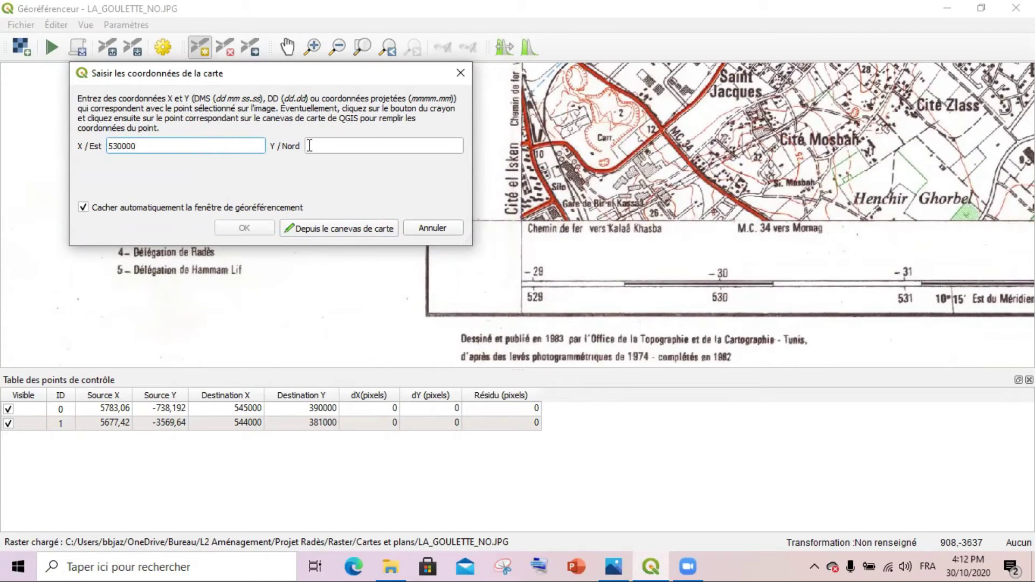
click(310, 146)
text(383000)
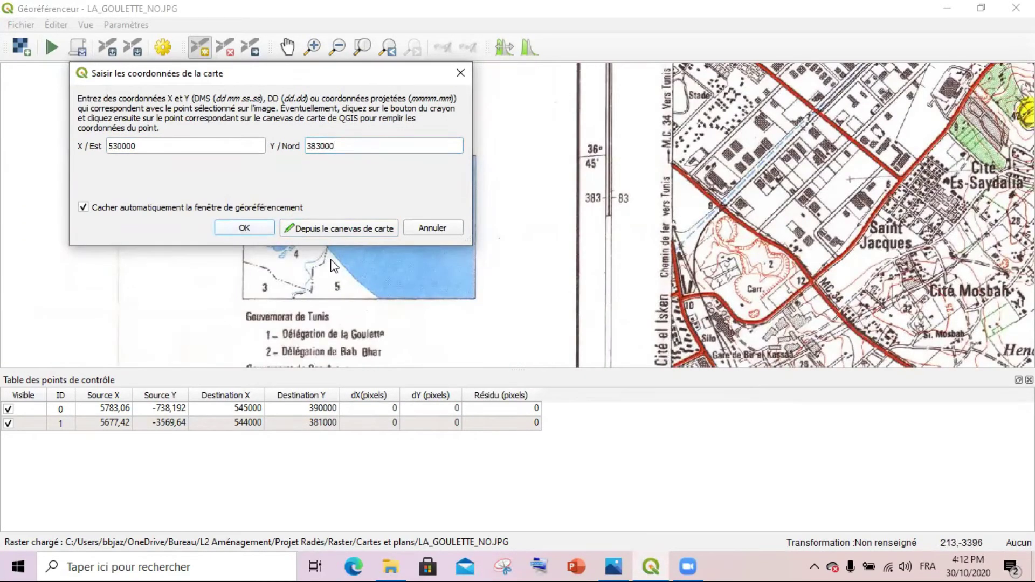
click(244, 228)
Add a control point on the grid cross in the Lac de Tunis near the northwest corner, with X/Est 530000 and Y/Nord 391000
scroll(539, 269, down, 3)
scroll(566, 232, up, 6)
click(604, 229)
scroll(670, 242, down, 4)
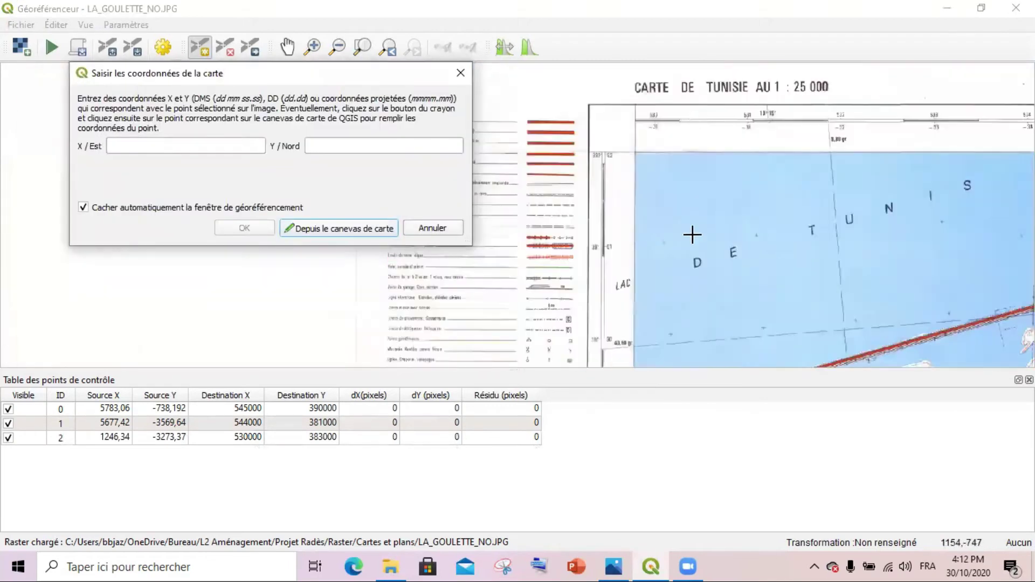
scroll(692, 235, up, 2)
click(200, 146)
text(530000)
scroll(538, 264, down, 2)
scroll(536, 267, up, 2)
click(325, 145)
text(391000)
scroll(539, 264, up, 2)
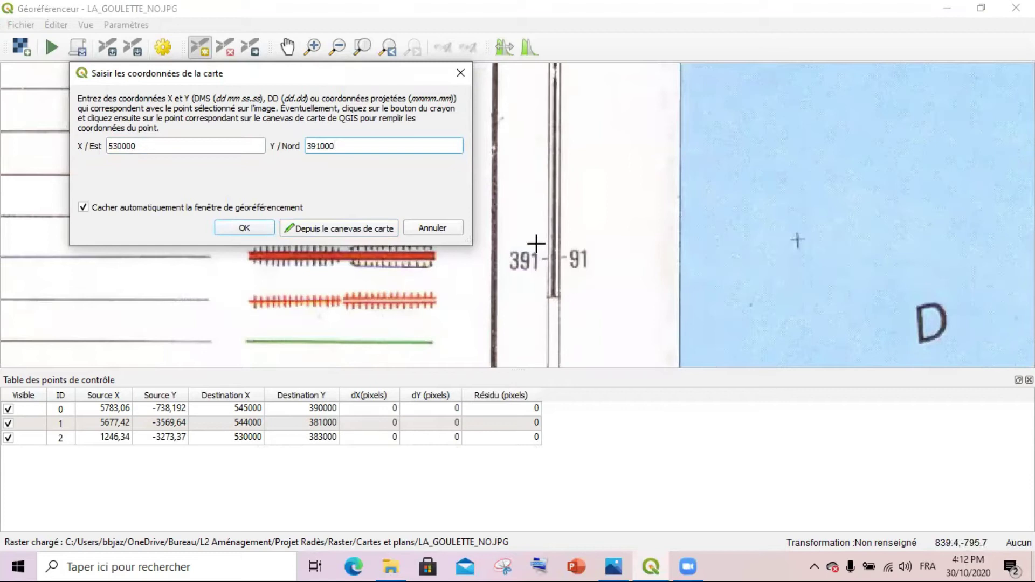
key(Return)
Open the transformation settings and set the output raster to LA_GOULETTE_NO_georef in the Cartes et plans géoréférencées folder
scroll(450, 272, down, 5)
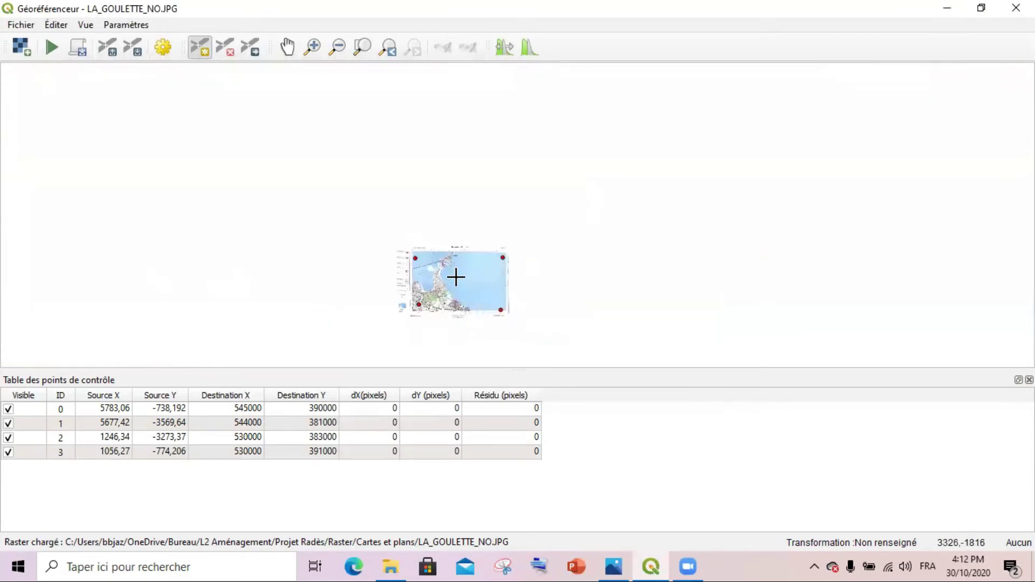
scroll(454, 277, up, 2)
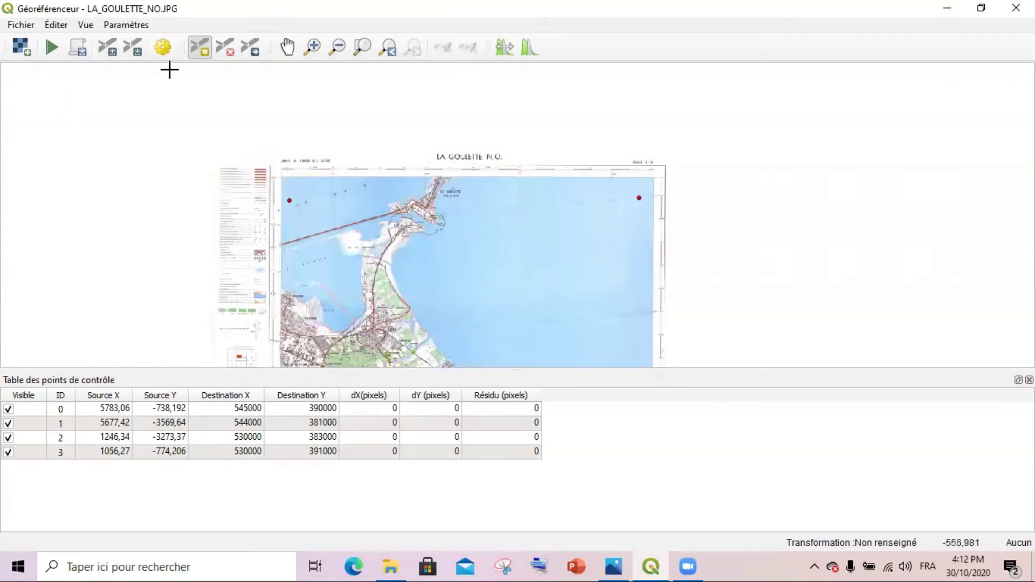
click(52, 48)
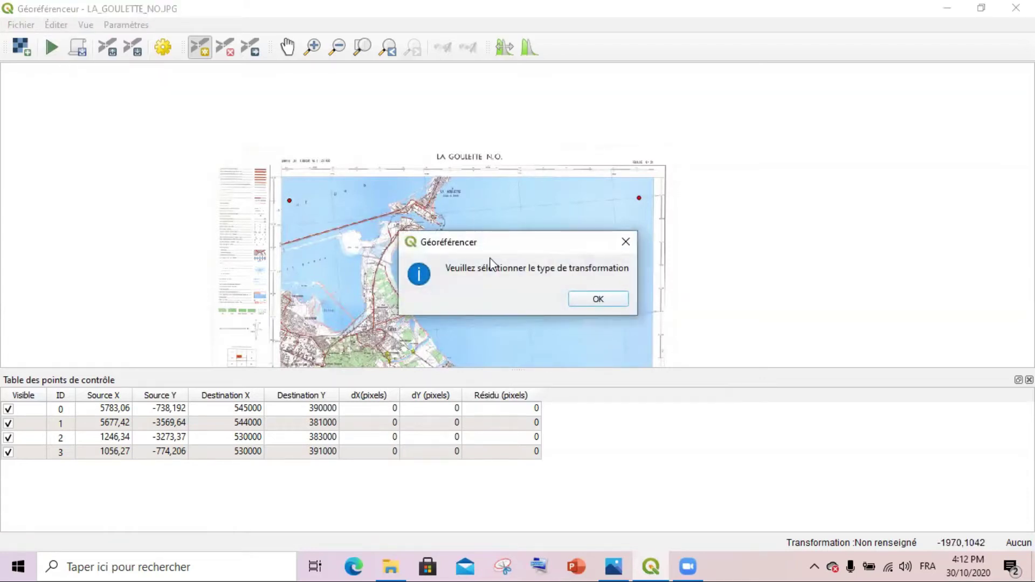
click(599, 299)
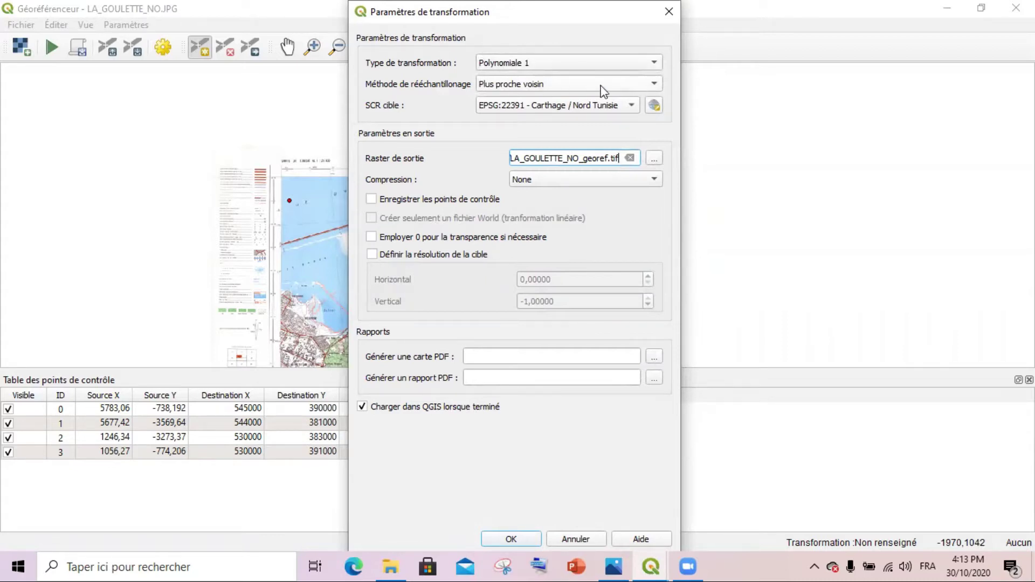
click(654, 158)
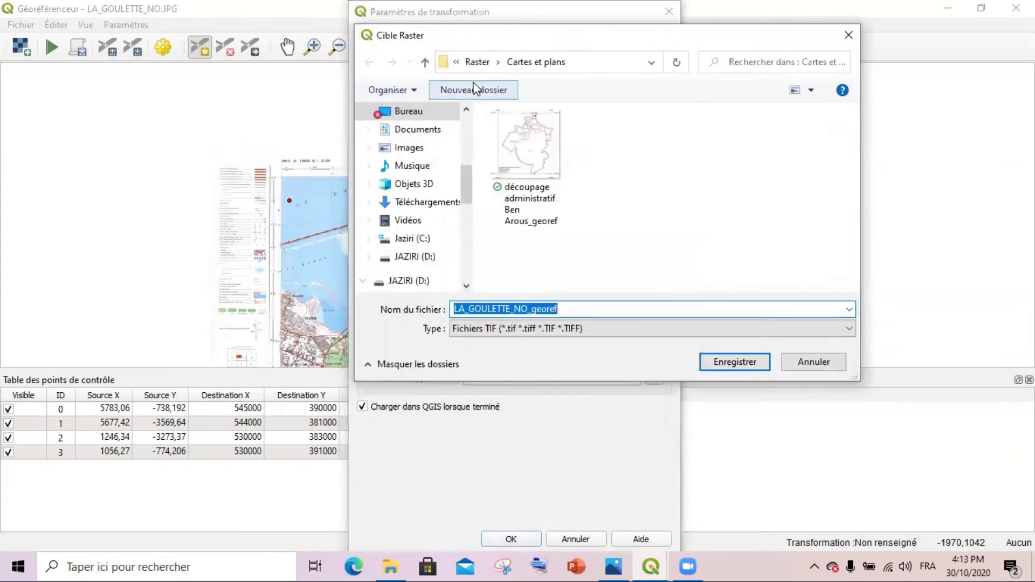
click(478, 63)
click(545, 151)
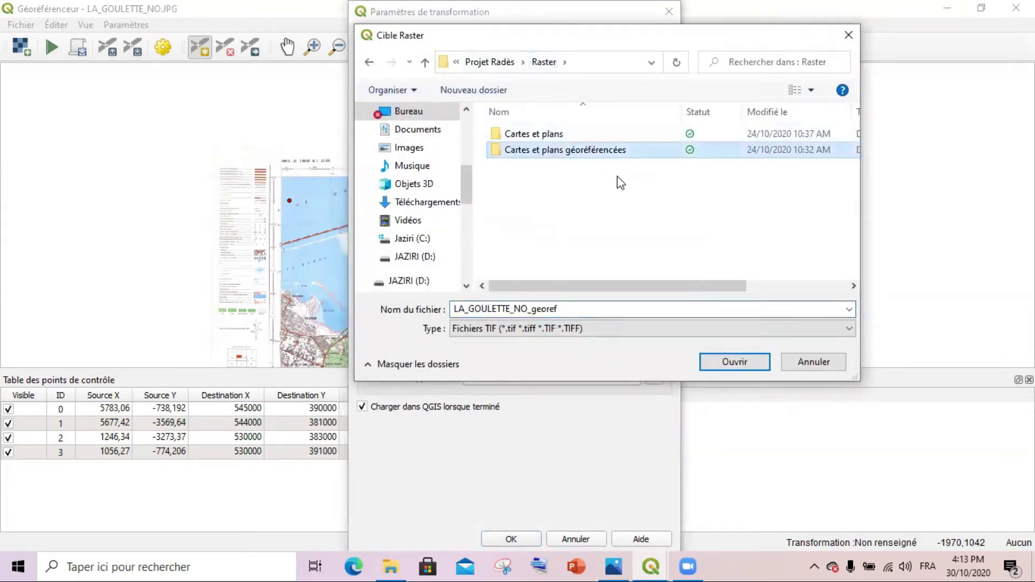
double_click(596, 152)
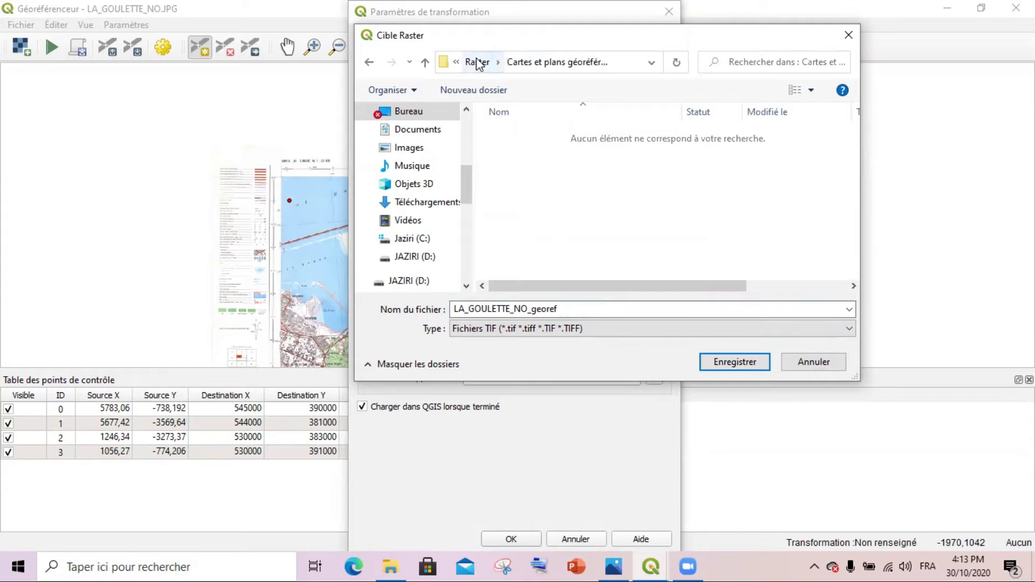
click(560, 308)
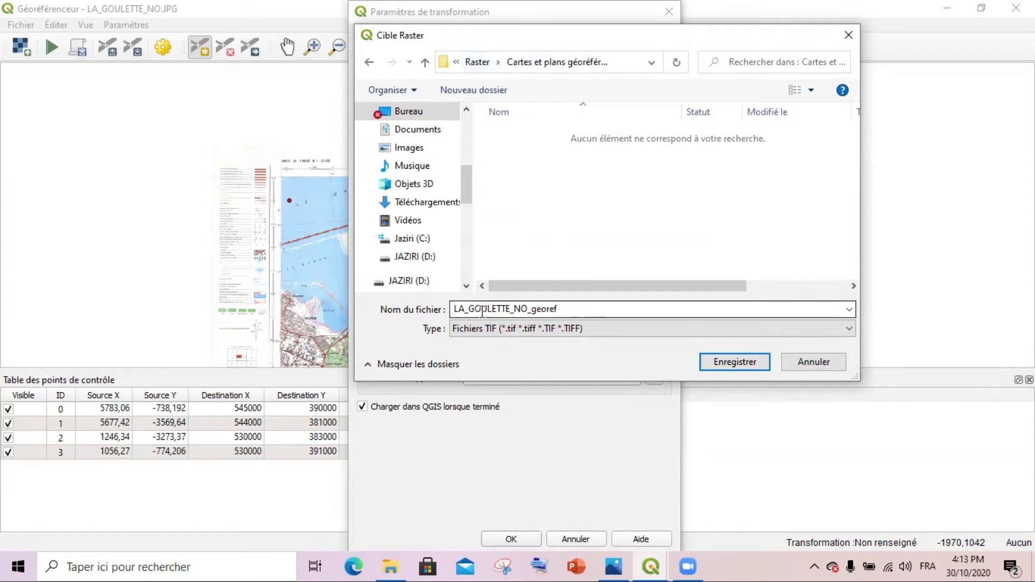
click(710, 362)
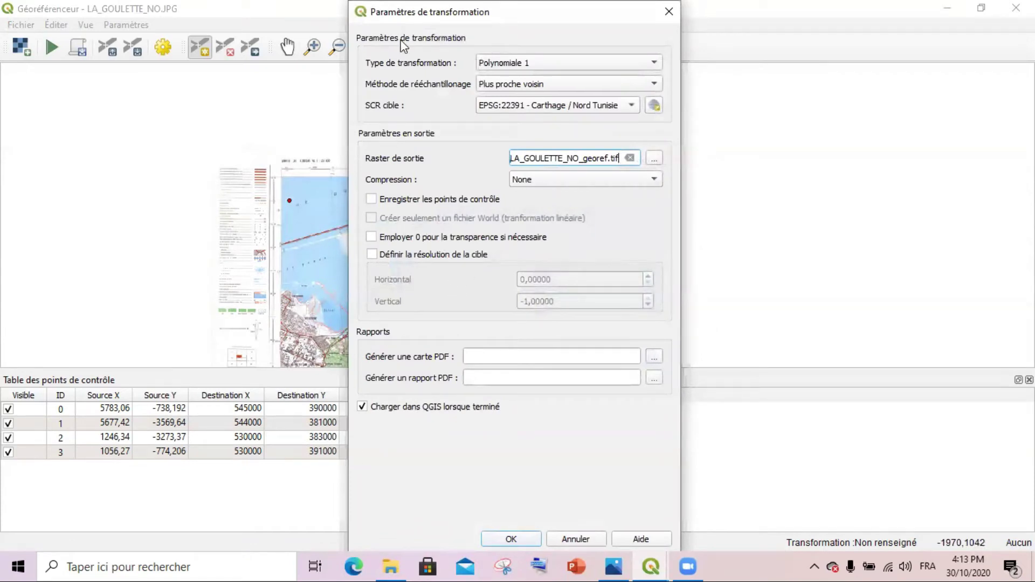
Accept the transformation settings and run the georeferencing of LA_GOULETTE_NO
click(527, 541)
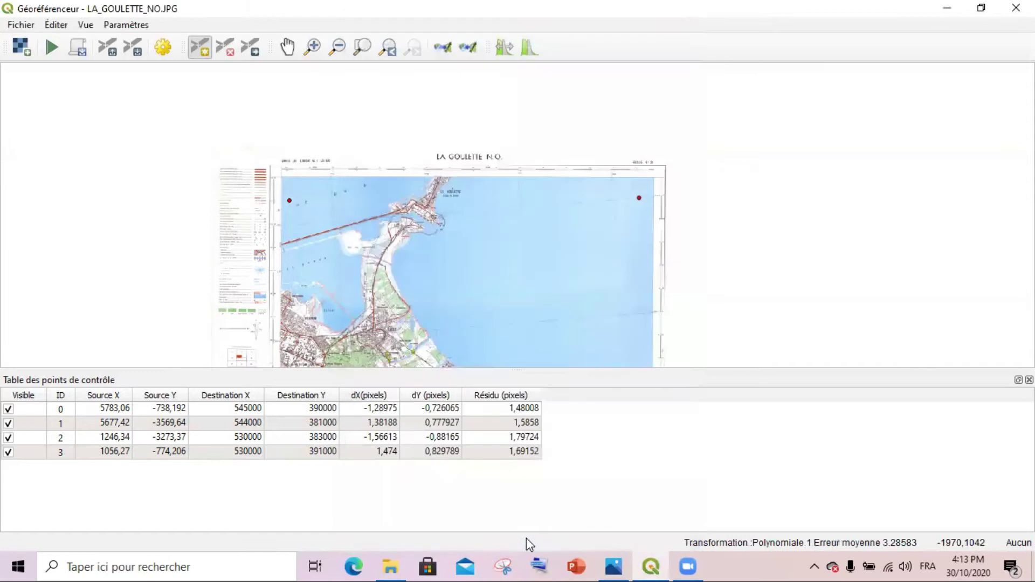
click(52, 48)
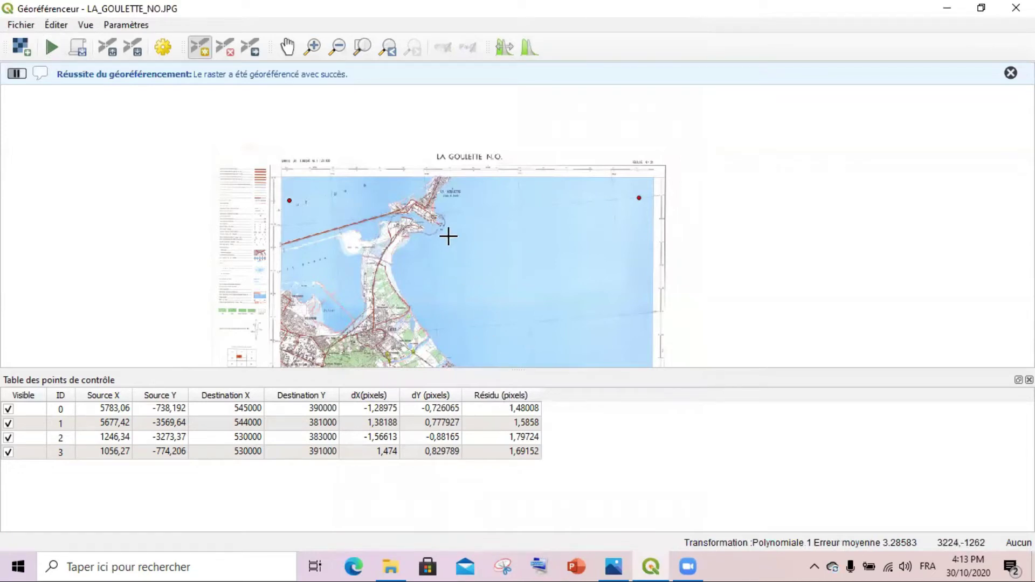
Check the control points on the map and close the Georeferencer without saving them
scroll(487, 168, down, 1)
scroll(525, 281, up, 1)
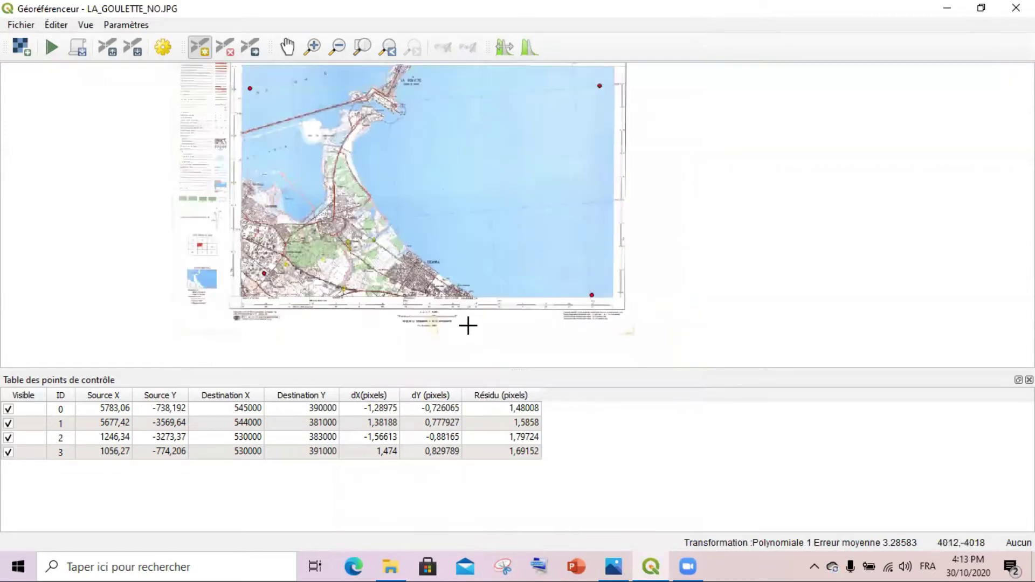
scroll(580, 238, down, 1)
scroll(539, 159, up, 1)
scroll(434, 143, down, 1)
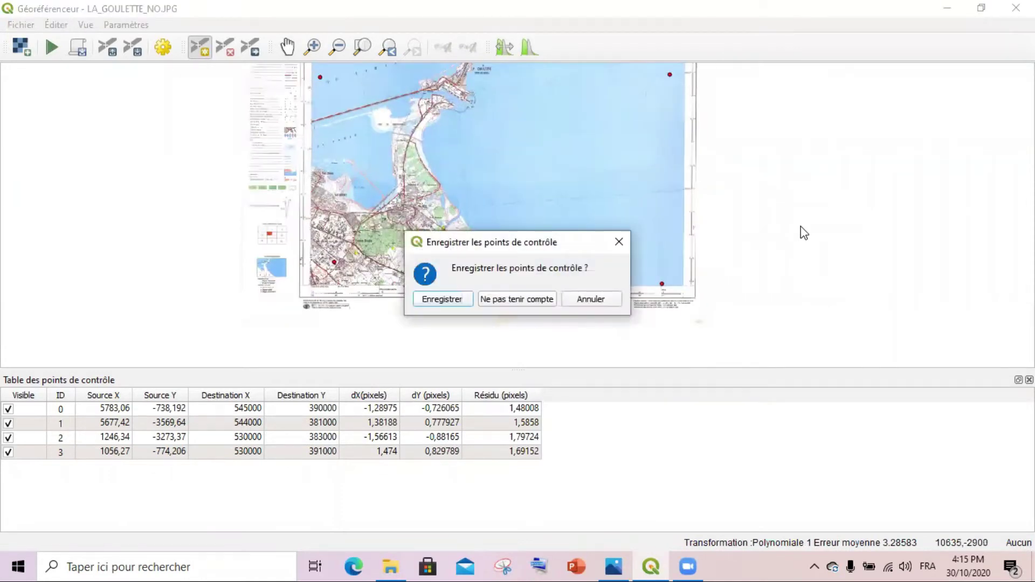
click(506, 299)
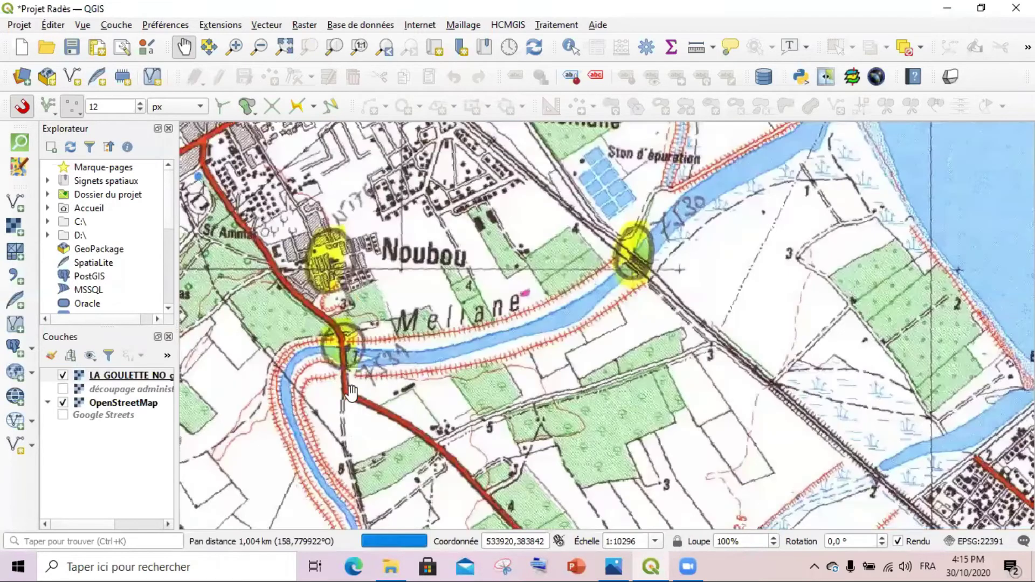
Show the découpage administratif layer at the top of the layer order over OpenStreetMap, with the LA_GOULETTE_NO layer hidden
click(63, 375)
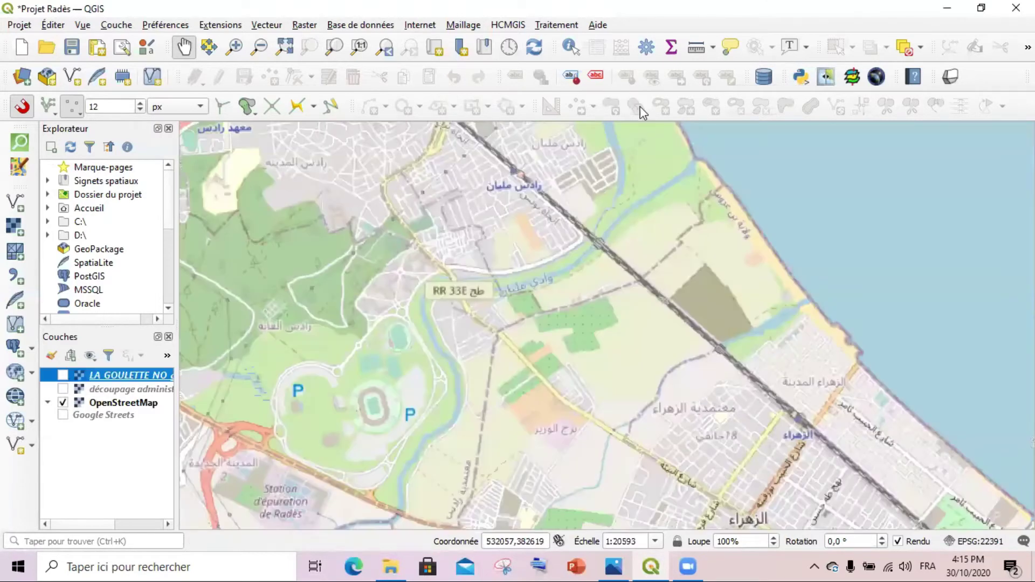
scroll(575, 244, down, 2)
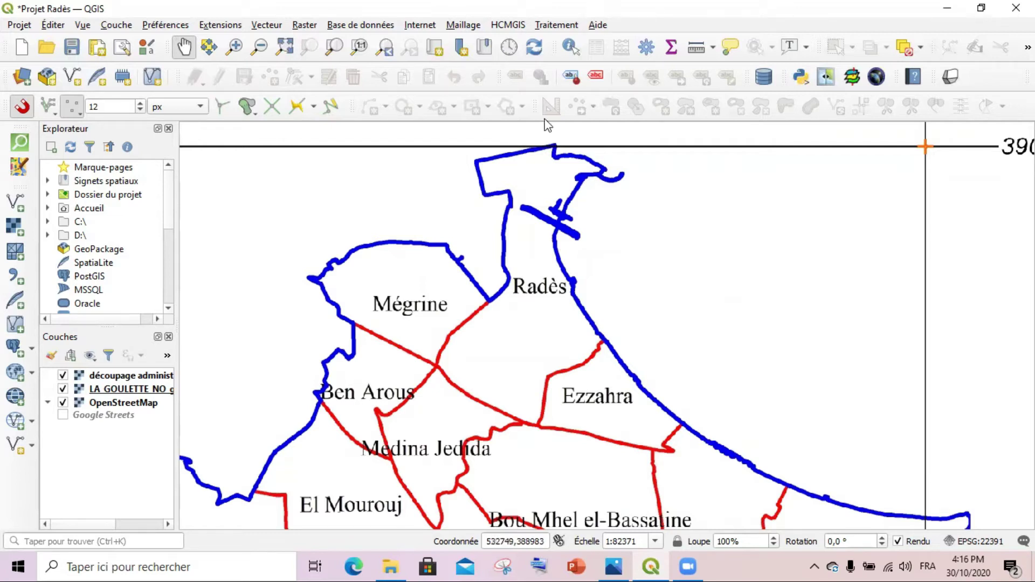
scroll(578, 192, down, 2)
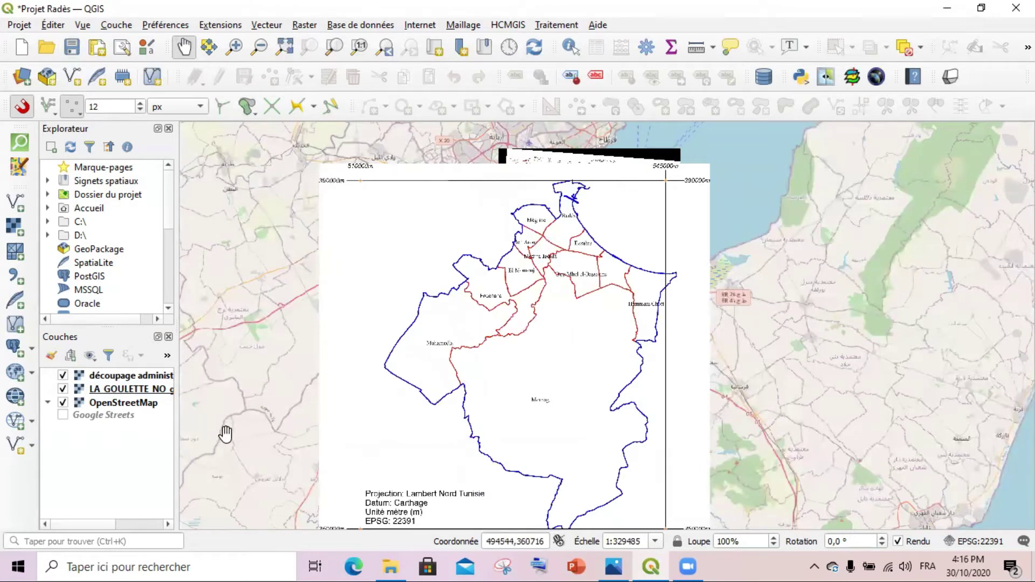
click(62, 389)
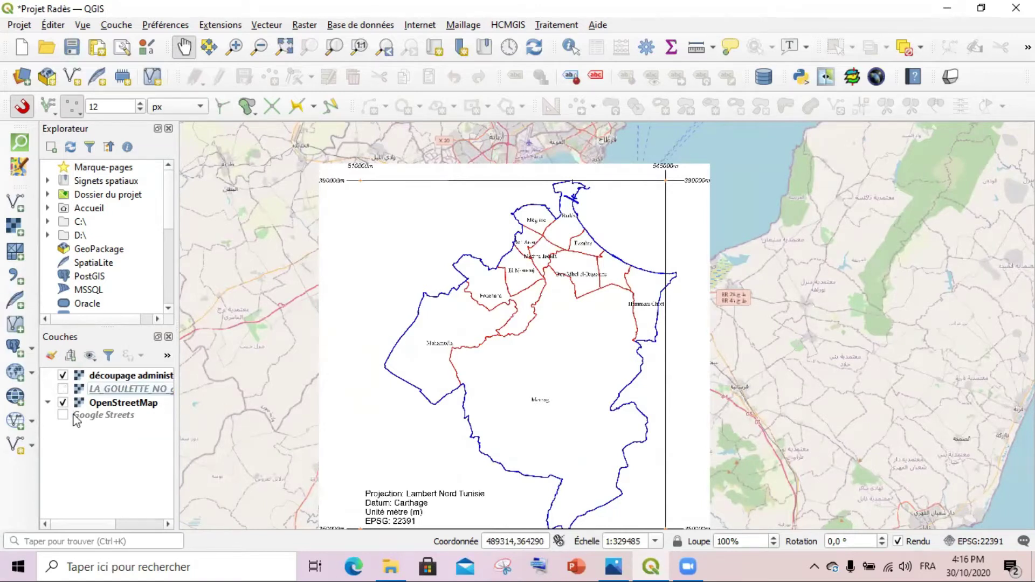
Try a global opacity of 42.6% on the découpage administratif layer and restore it to 100%
click(113, 377)
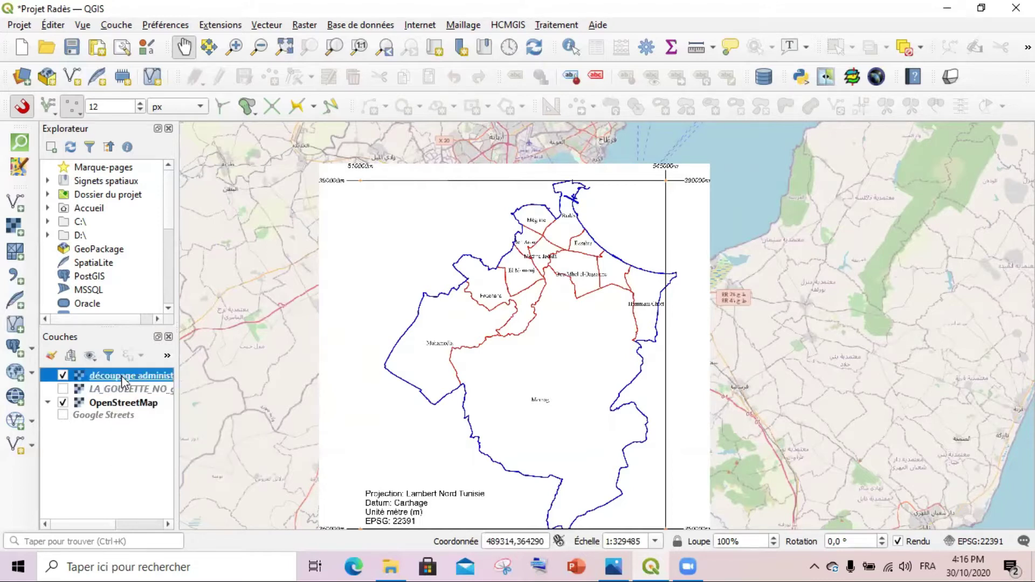
double_click(124, 379)
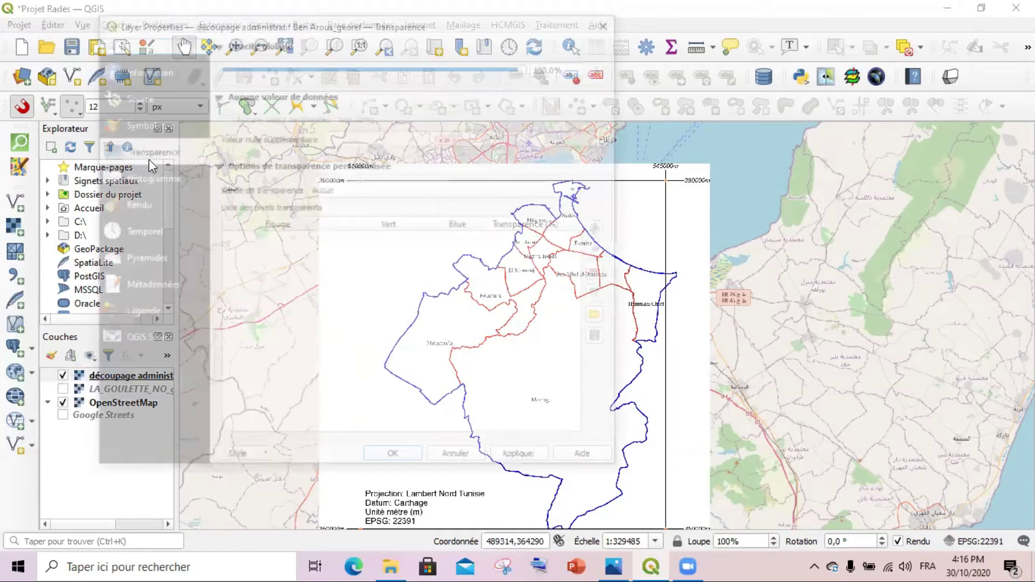
drag(527, 65, 395, 66)
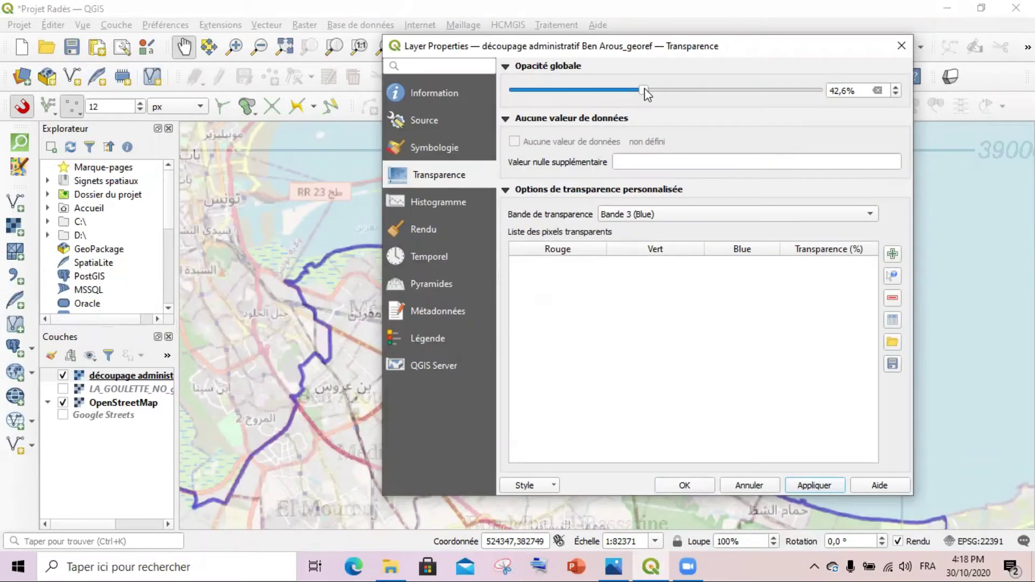
drag(644, 88, 757, 94)
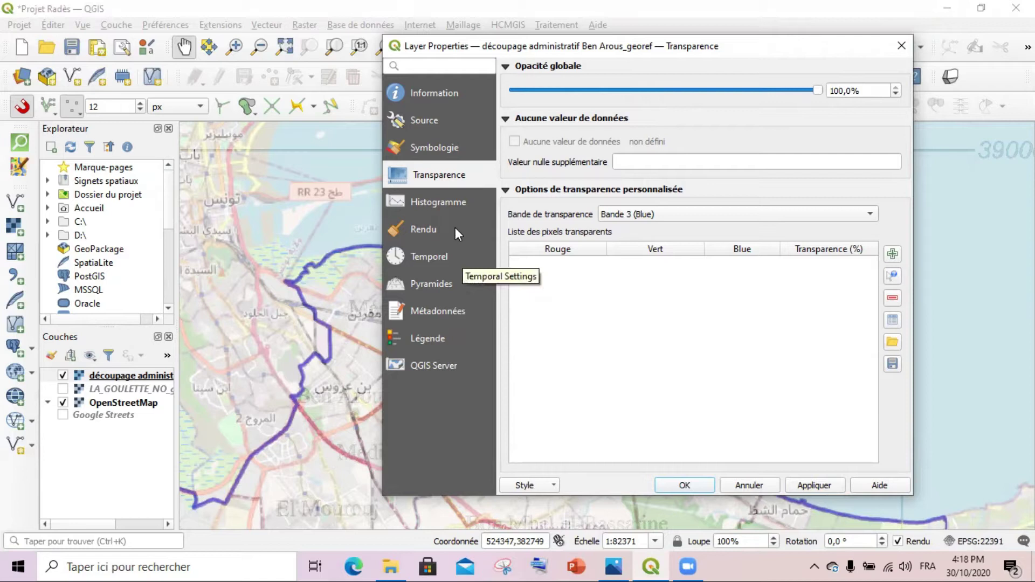
click(813, 485)
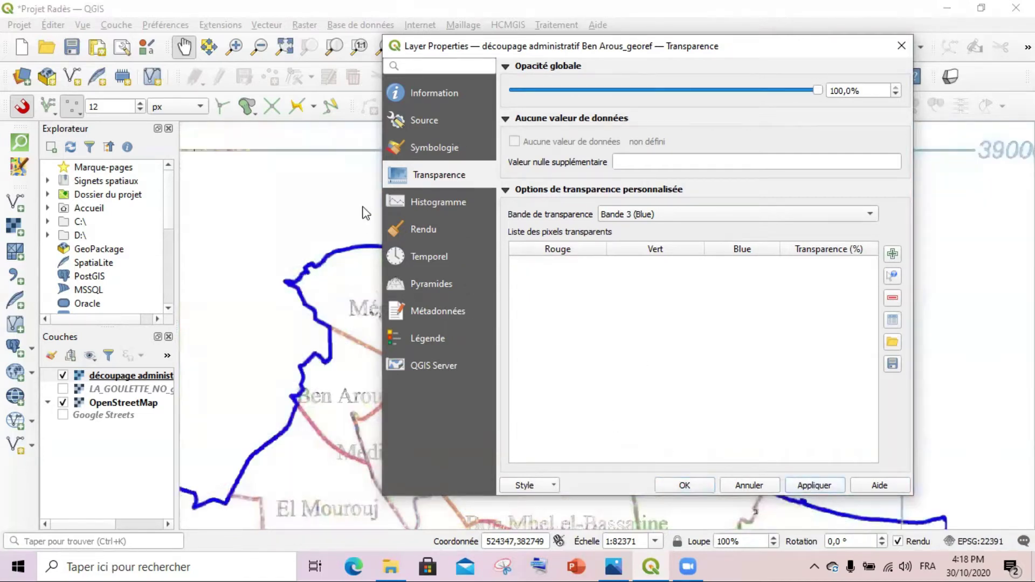
Set the découpage administratif layer's blending mode to Assombrir and close its properties
click(439, 153)
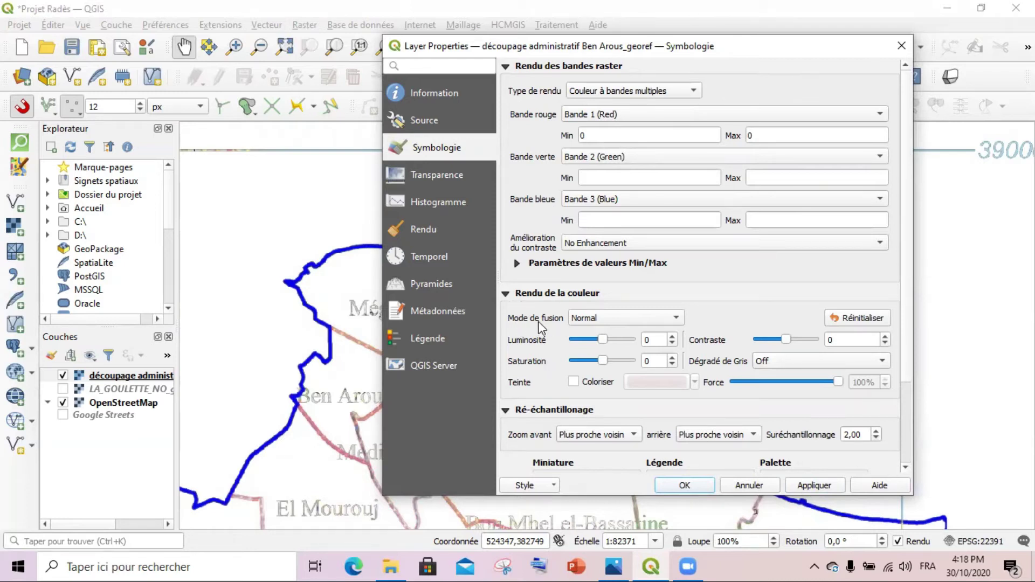
click(672, 321)
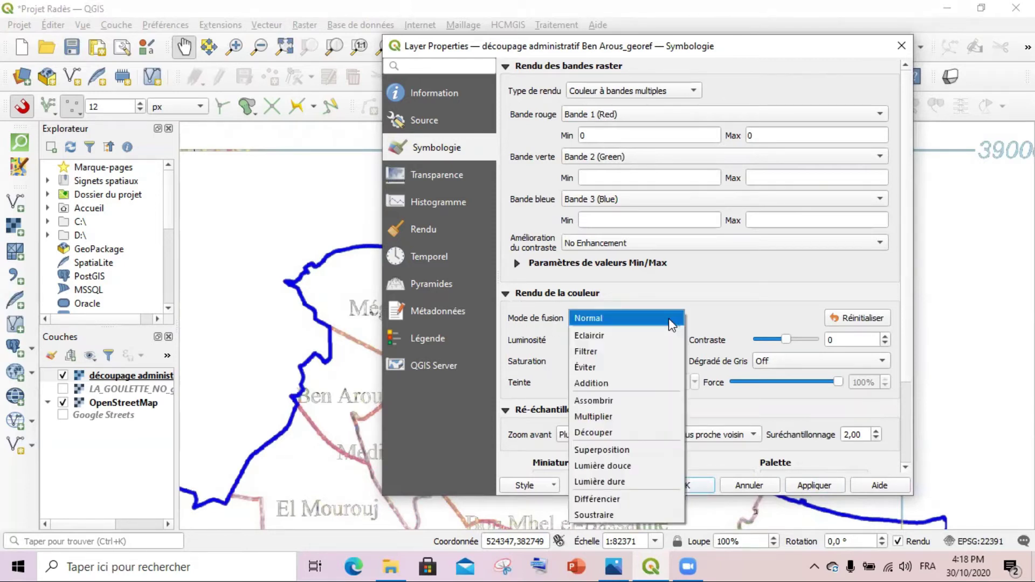
click(640, 408)
click(830, 488)
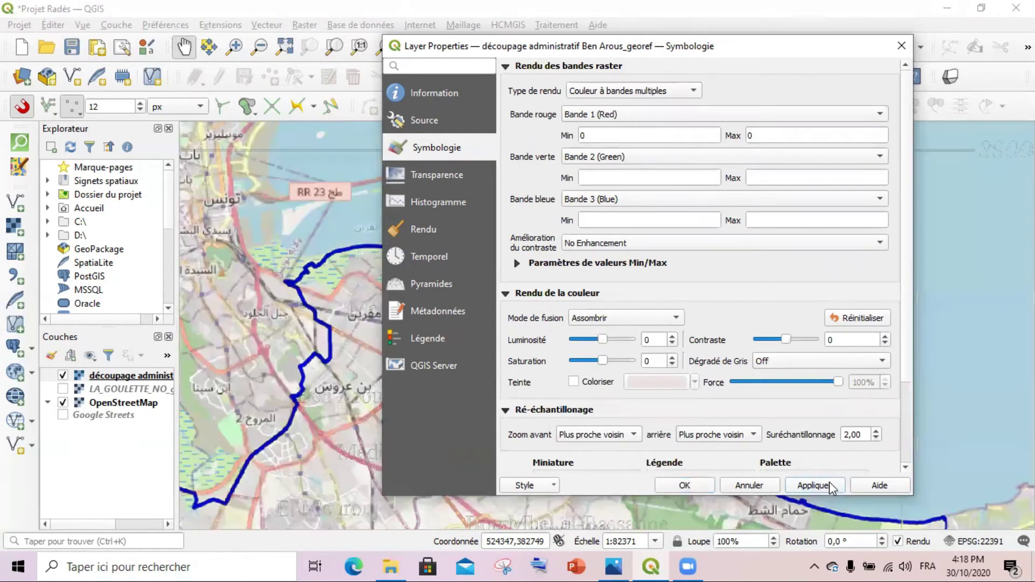
click(683, 485)
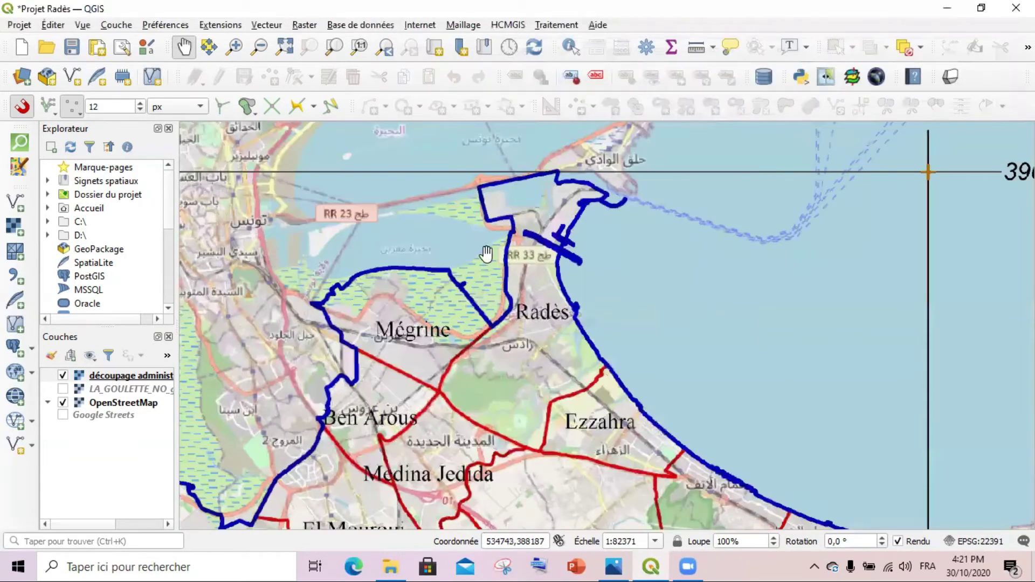
Show the LA_GOULETTE_NO georeferenced layer and set its blending mode to Assombrir
click(63, 392)
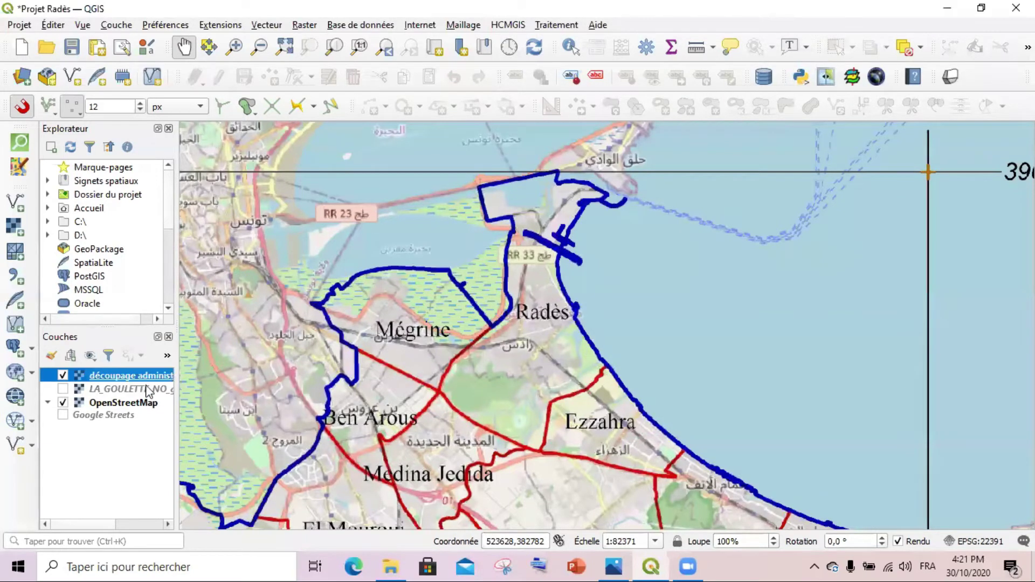
click(62, 389)
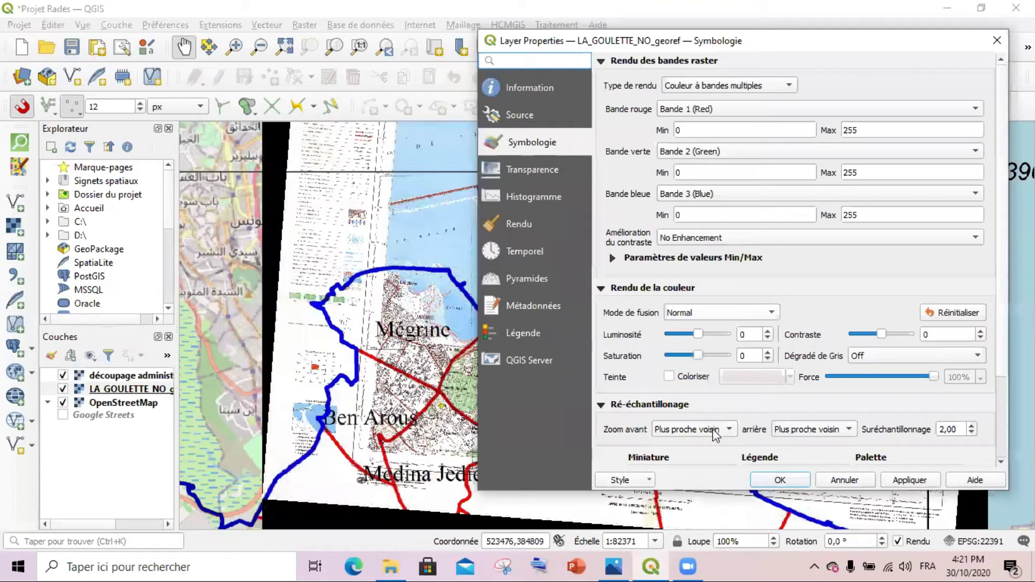
click(719, 313)
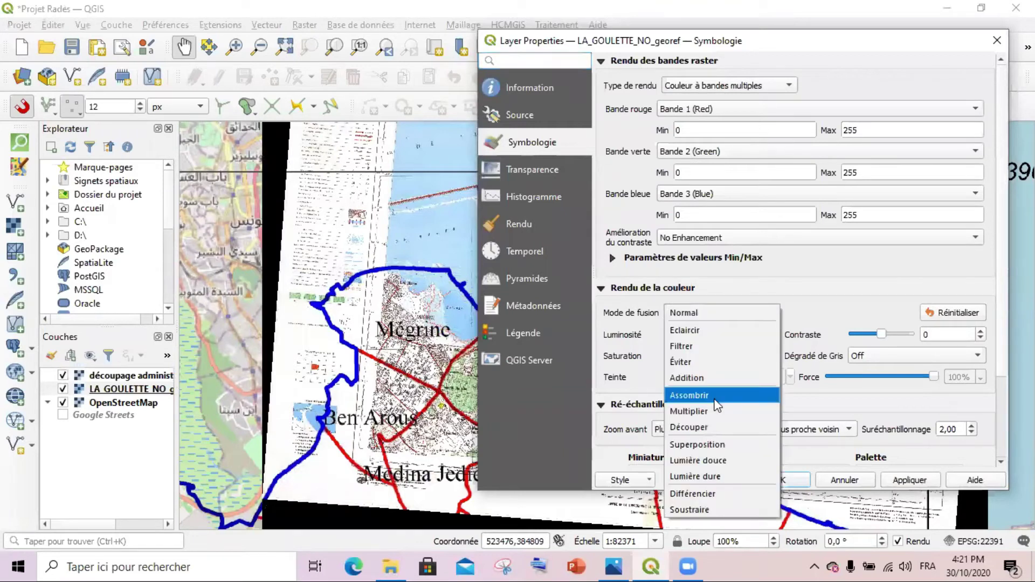
click(905, 482)
click(802, 486)
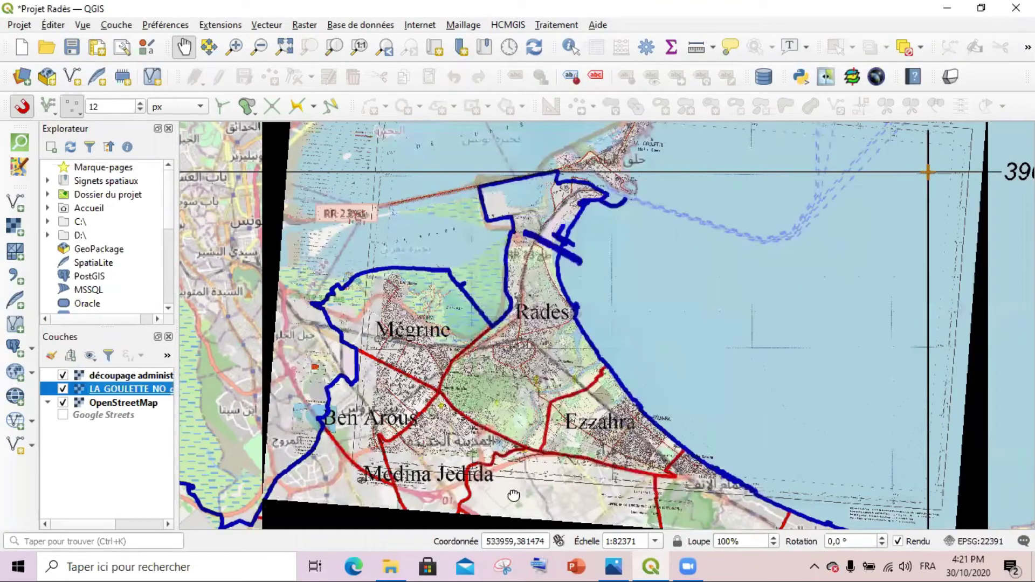
Set the LA_GOULETTE_NO layer's additional no-data value to 0 to remove the black border around the map
drag(417, 490, 412, 448)
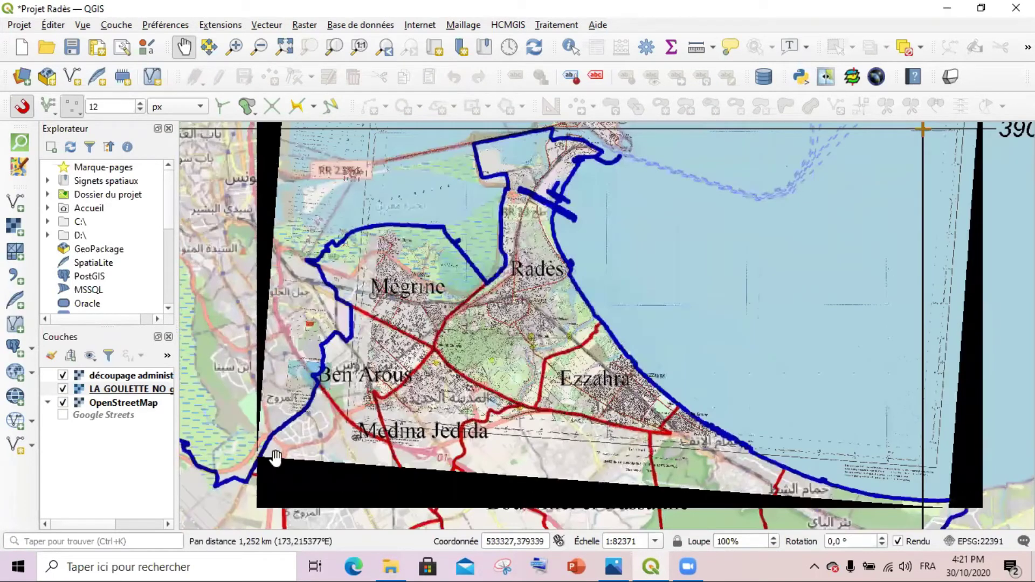
double_click(129, 392)
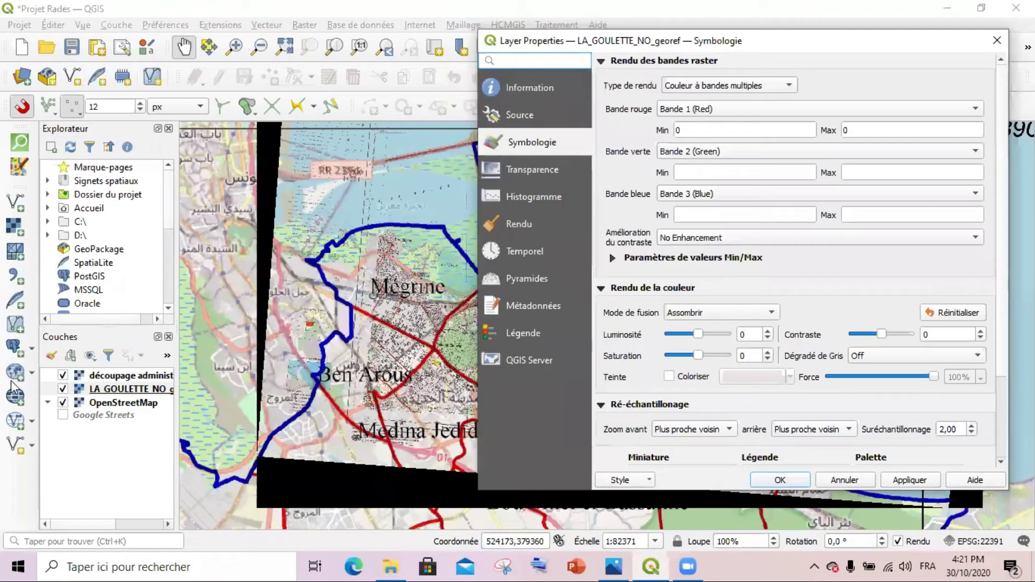
click(534, 169)
click(745, 158)
text(0)
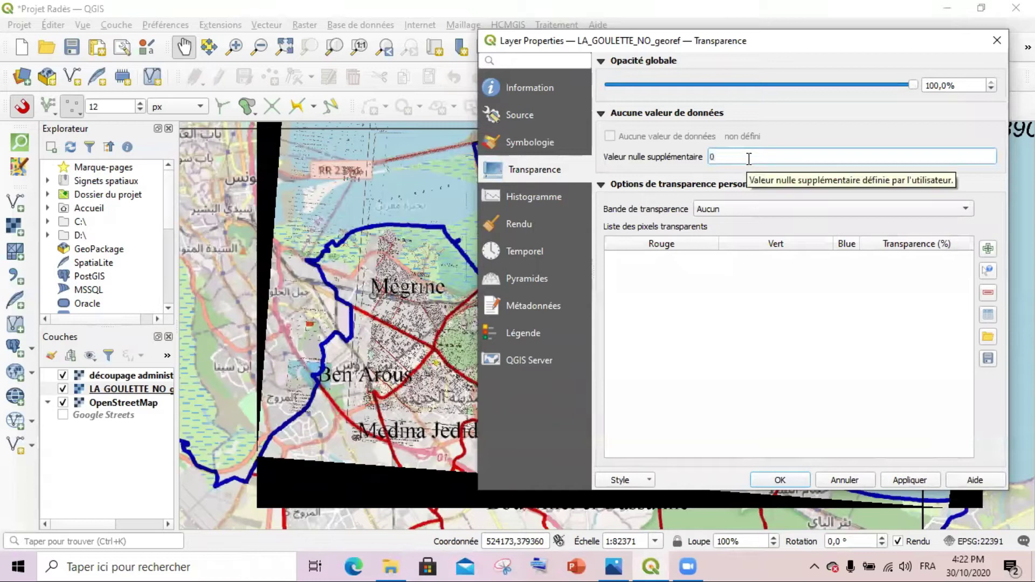
click(909, 481)
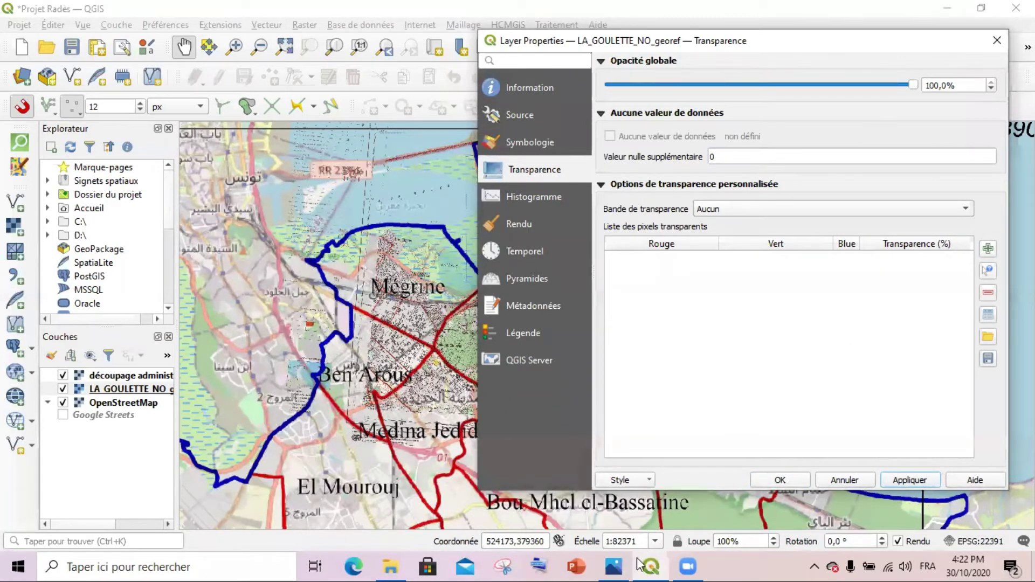
Examine how the topographic map and administrative boundaries align around Radès, with and without the OpenStreetMap background
scroll(507, 268, up, 1)
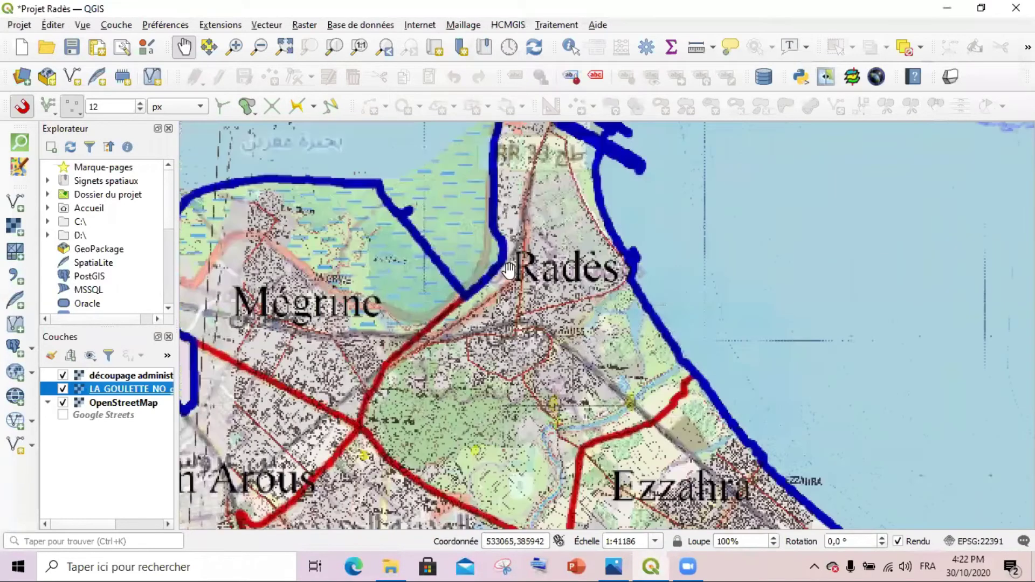
scroll(612, 259, up, 2)
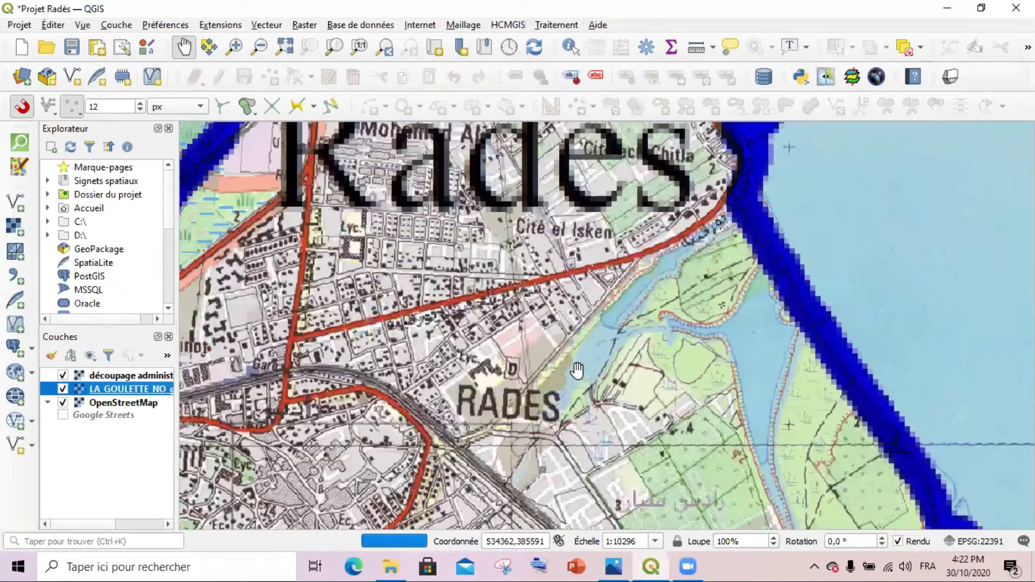
scroll(577, 371, down, 2)
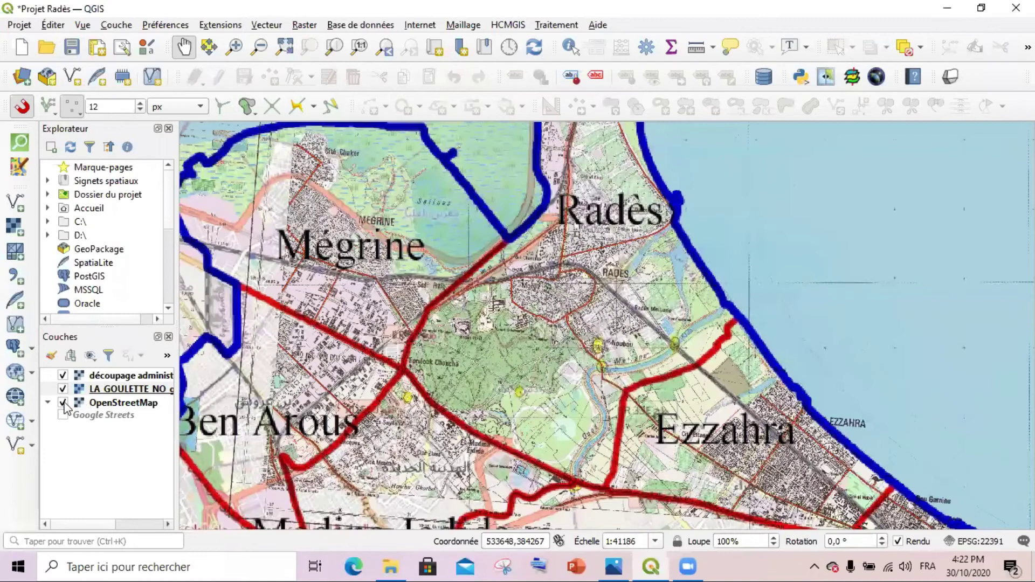
click(63, 403)
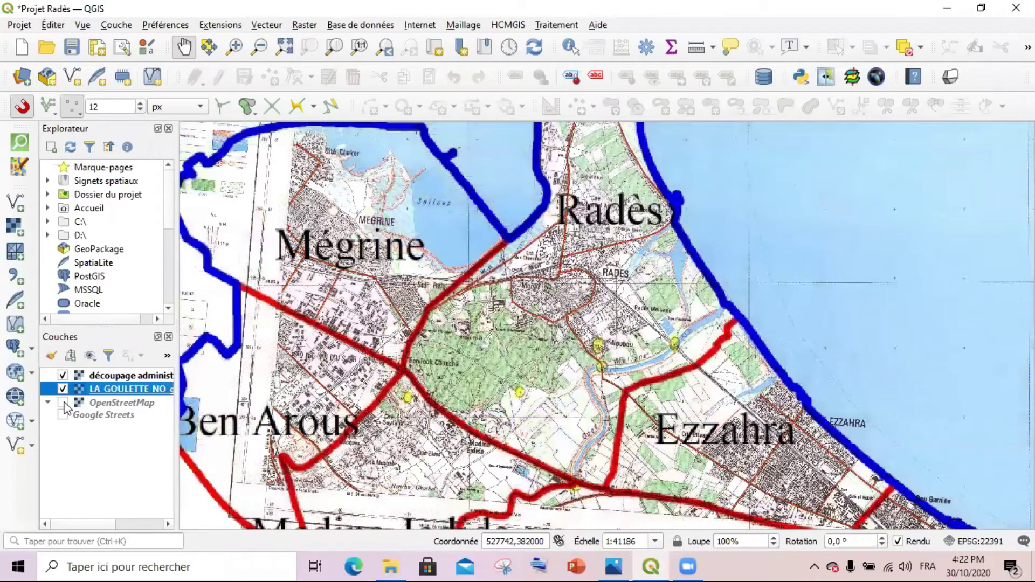
click(63, 404)
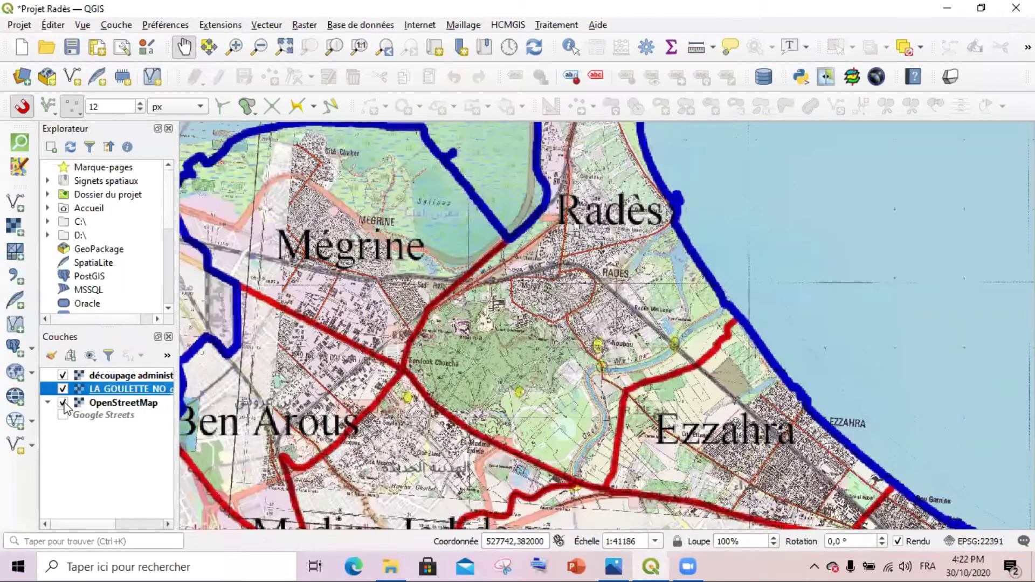
click(63, 404)
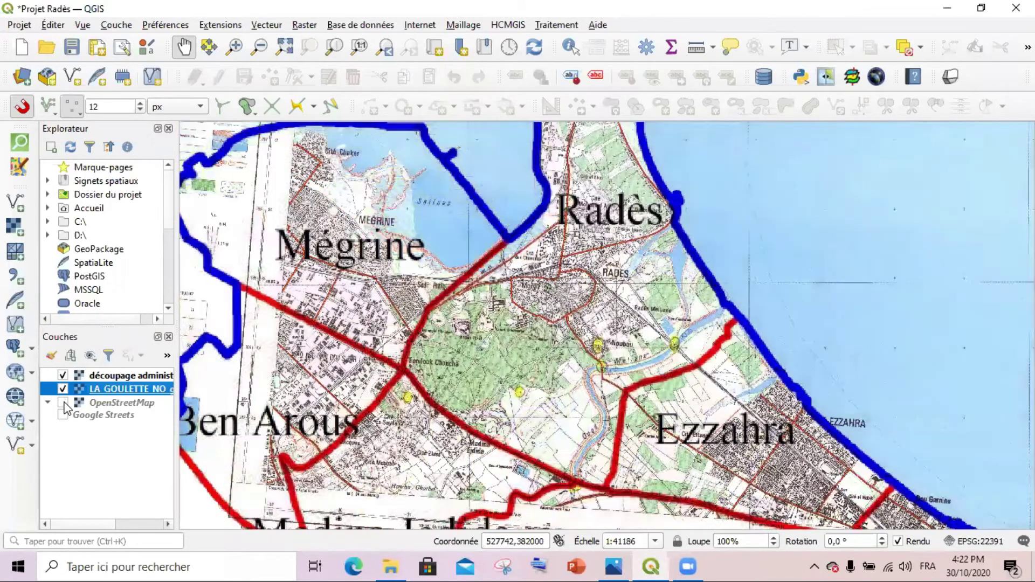
Hide the LA_GOULETTE_NO layer, show OpenStreetMap beneath the administrative boundaries, and select the OpenStreetMap layer
click(63, 389)
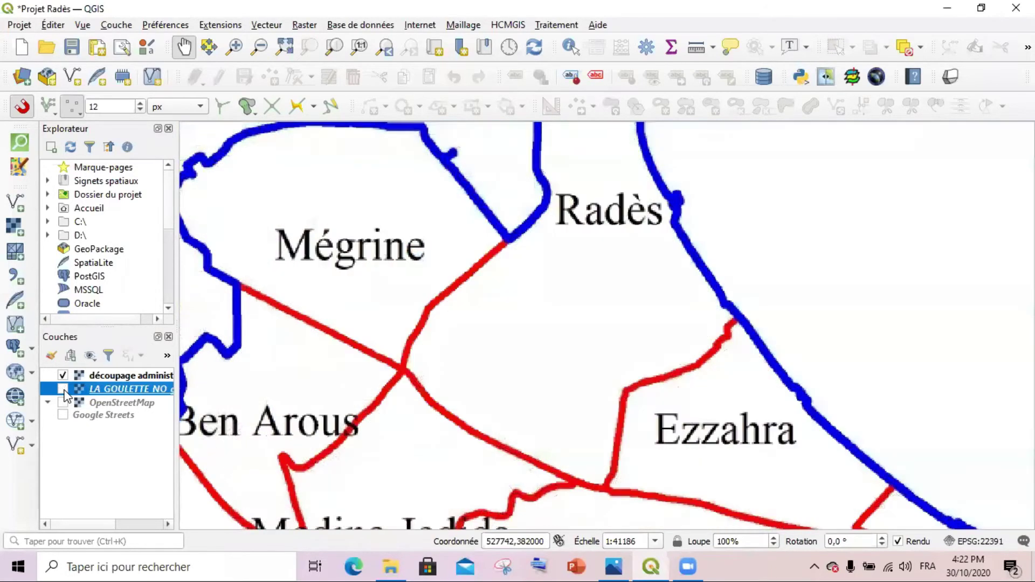
click(63, 404)
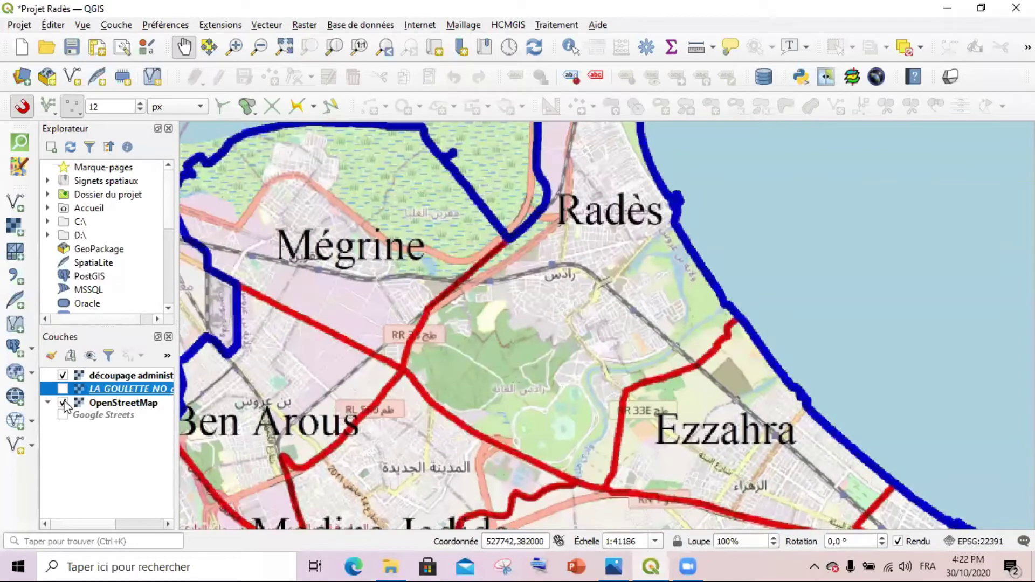
click(102, 404)
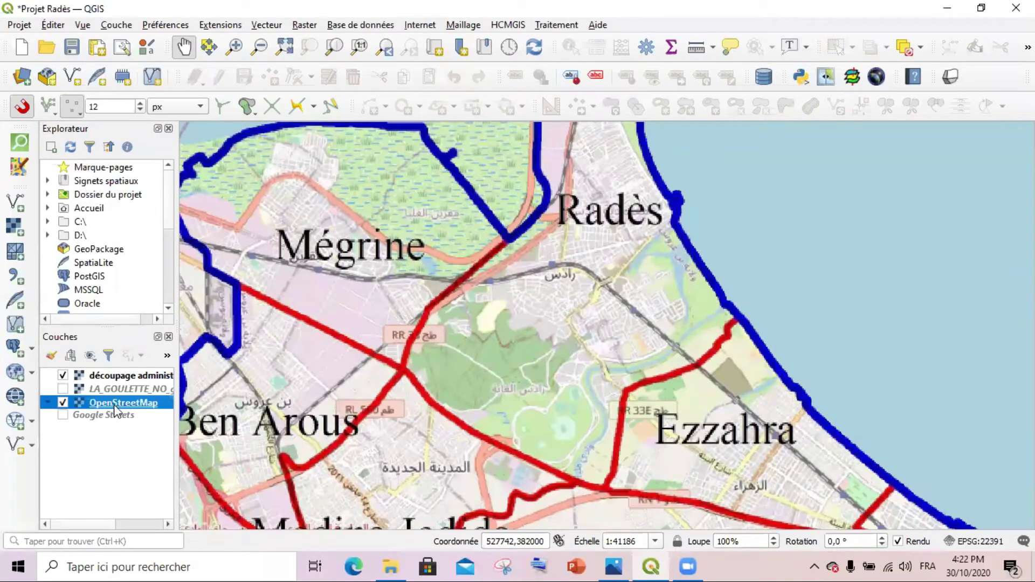
Set the OpenStreetMap layer's brightness (Luminosité) to 100 and saturation to 37 in its symbology and apply them
double_click(123, 403)
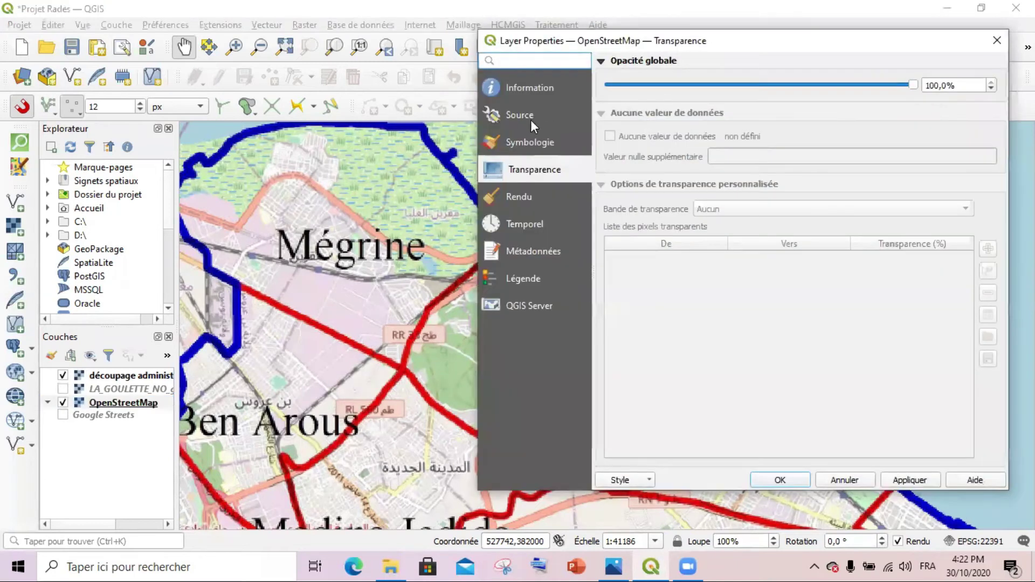
click(531, 142)
click(601, 118)
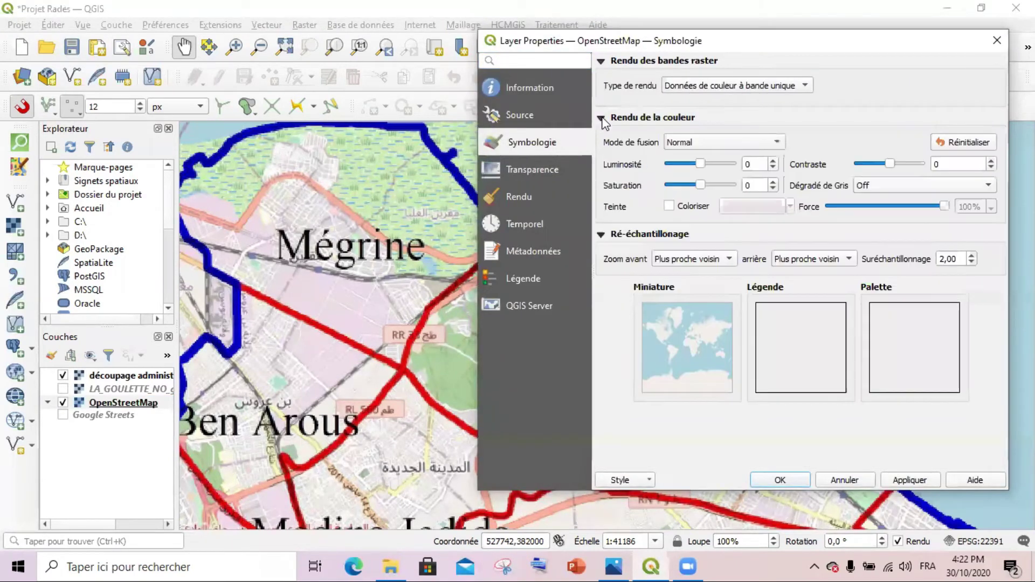
click(708, 162)
drag(699, 185, 712, 185)
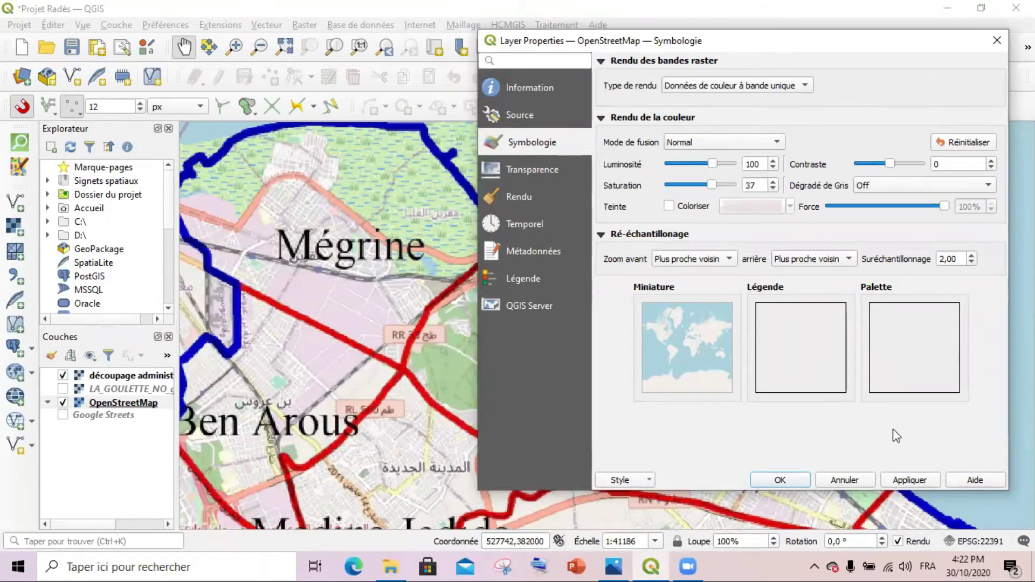
click(930, 480)
Darken the OpenStreetMap layer by setting its brightness to -112 and saturation to -22, and apply the settings
drag(711, 185, 686, 164)
click(900, 478)
click(936, 480)
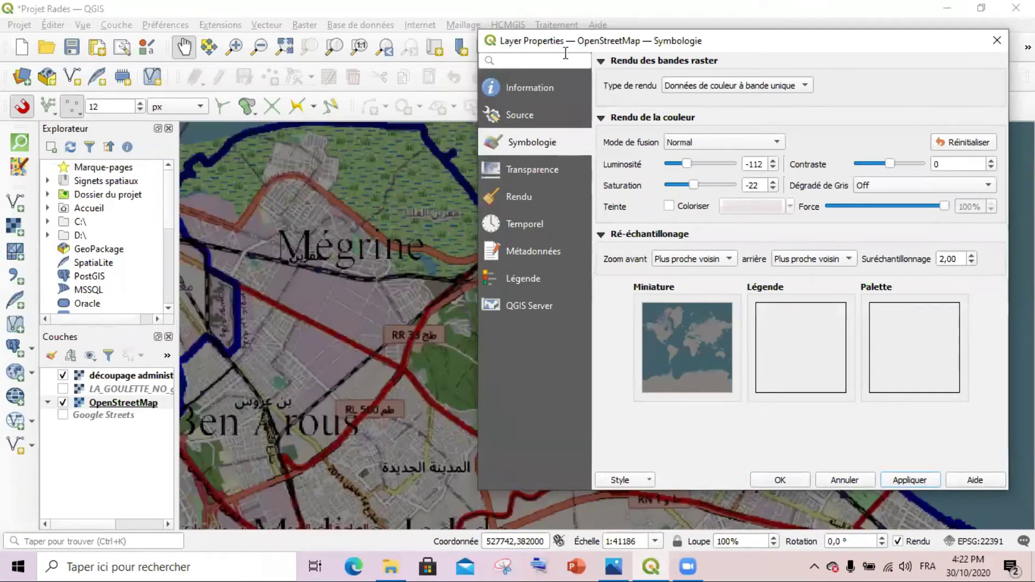
Set the OpenStreetMap layer's brightness to -44, apply it, and close the layer properties
drag(587, 49, 709, 141)
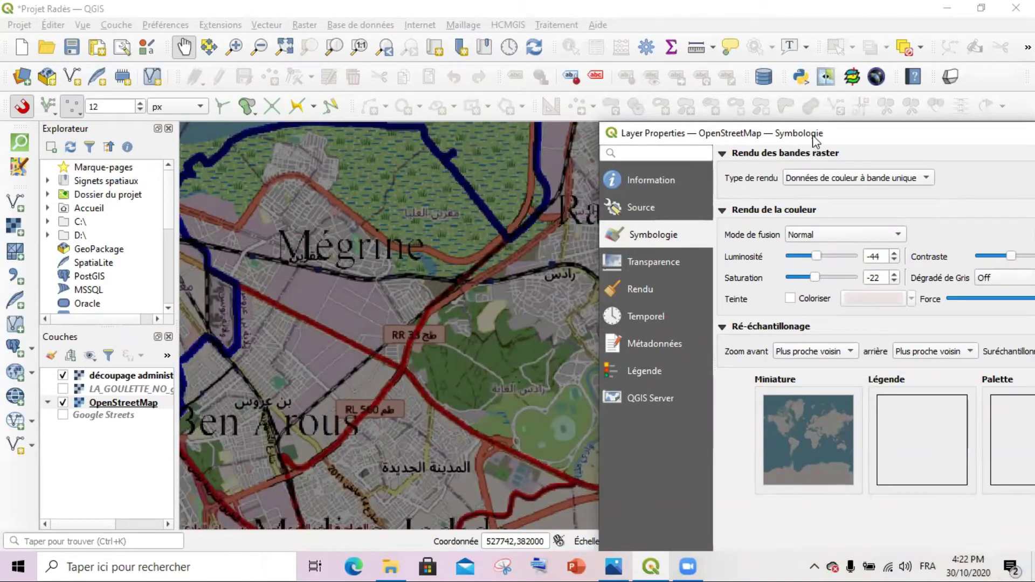
drag(814, 138, 743, 79)
click(960, 513)
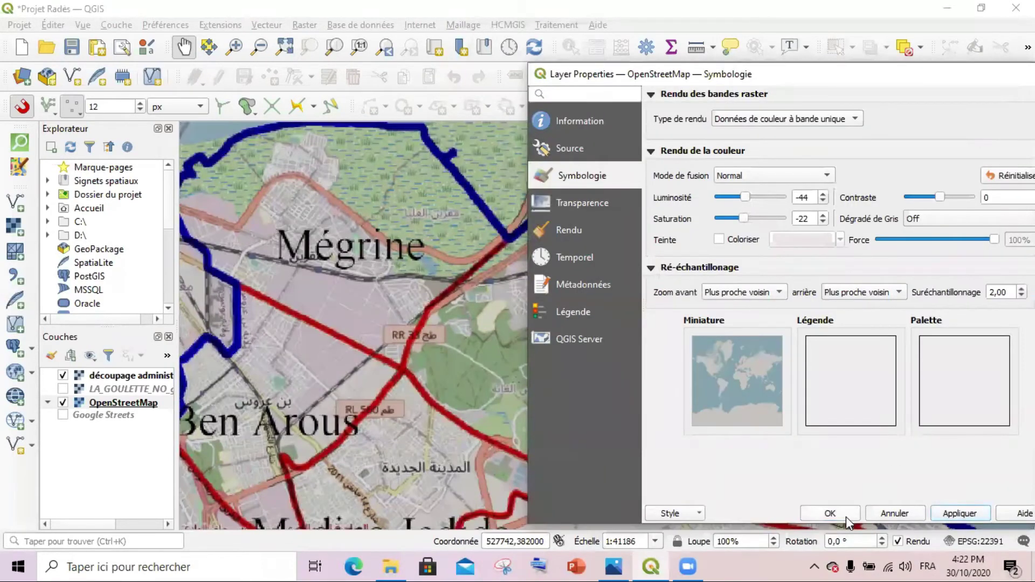
click(845, 516)
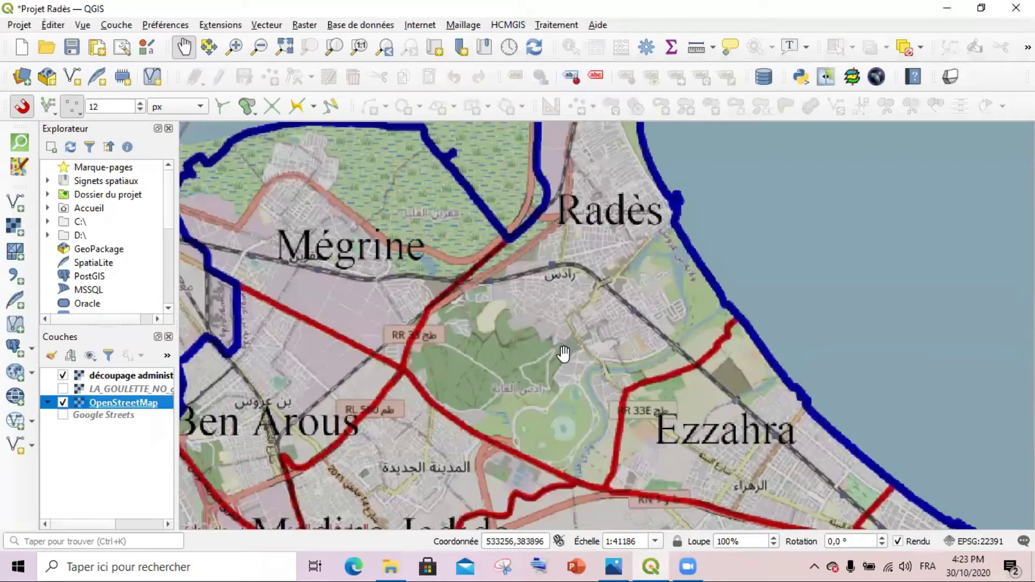
Select the administrative boundaries layer and zoom the map to the window around Radès, Mégrine and Ezzahra
scroll(563, 354, down, 1)
drag(591, 282, 571, 300)
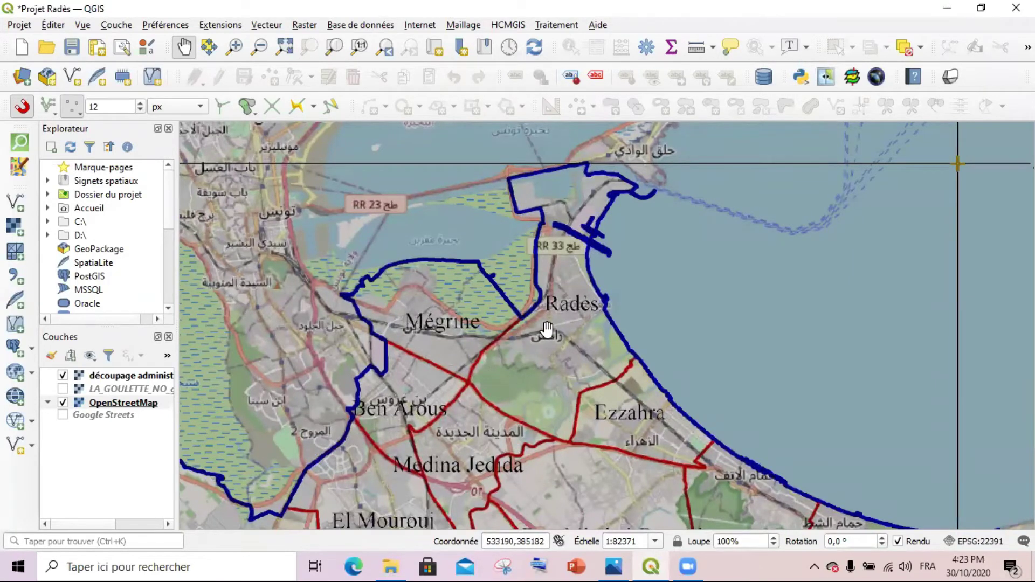
click(131, 375)
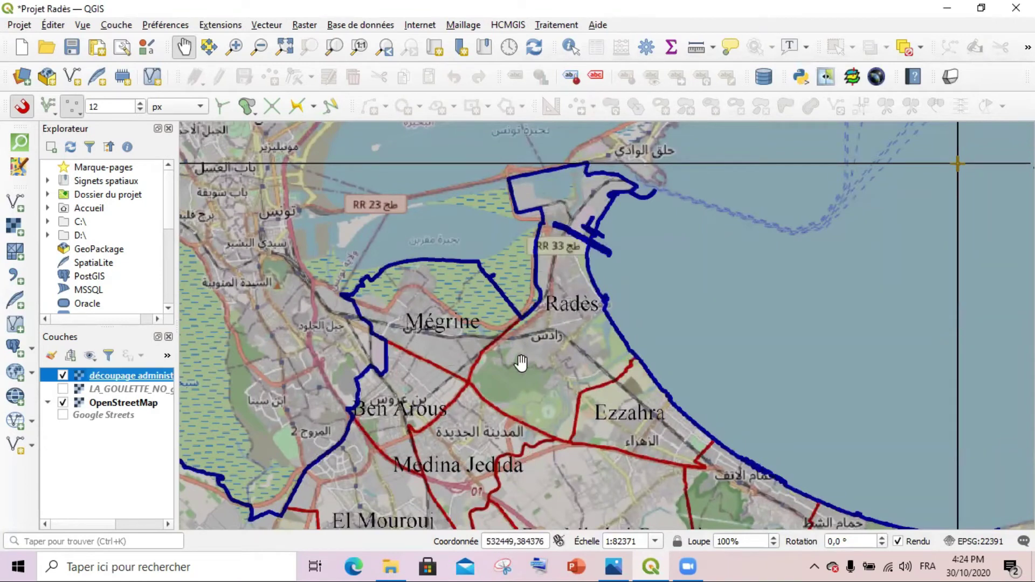
scroll(565, 372, up, 1)
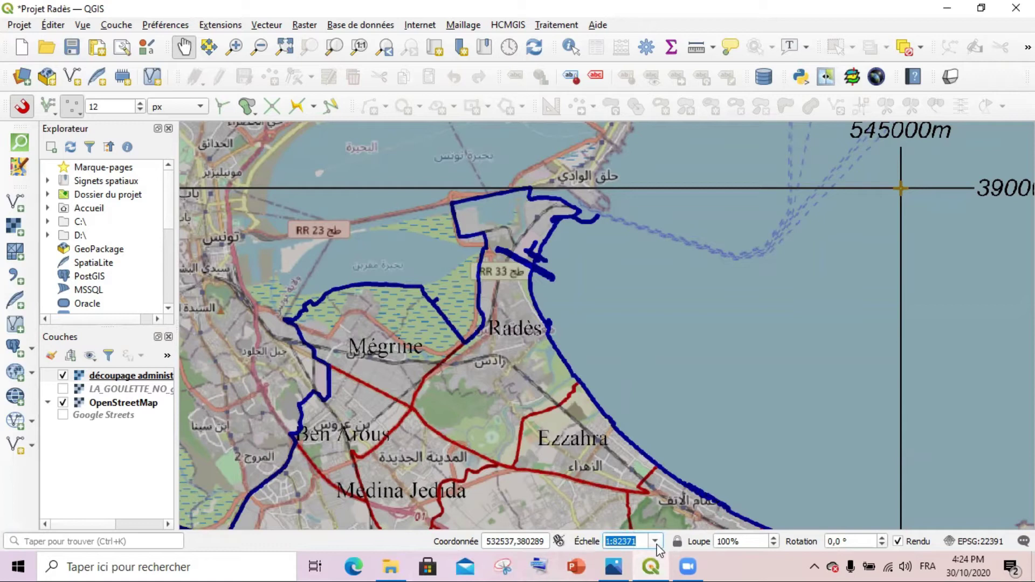
drag(453, 405, 477, 412)
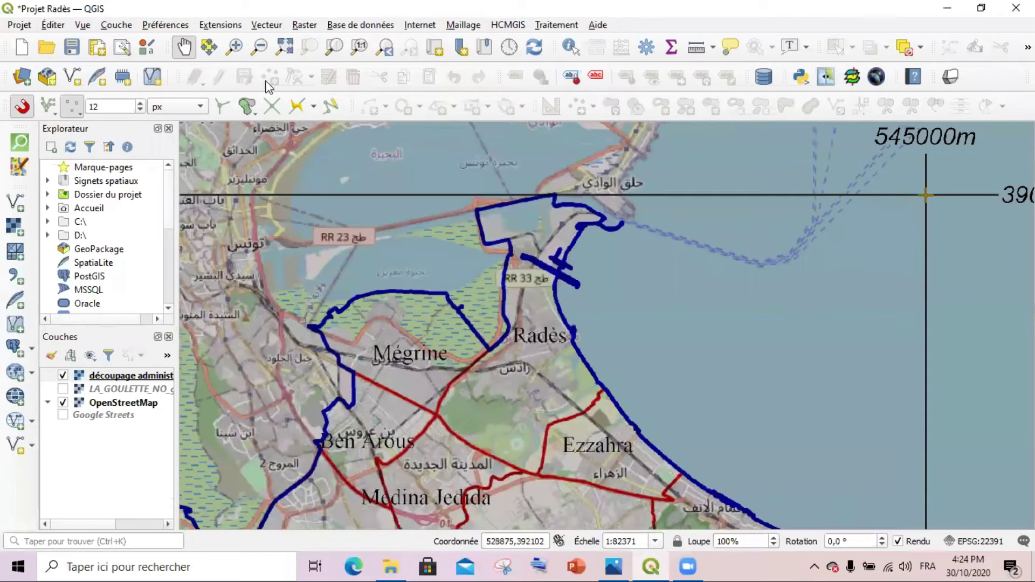
click(231, 51)
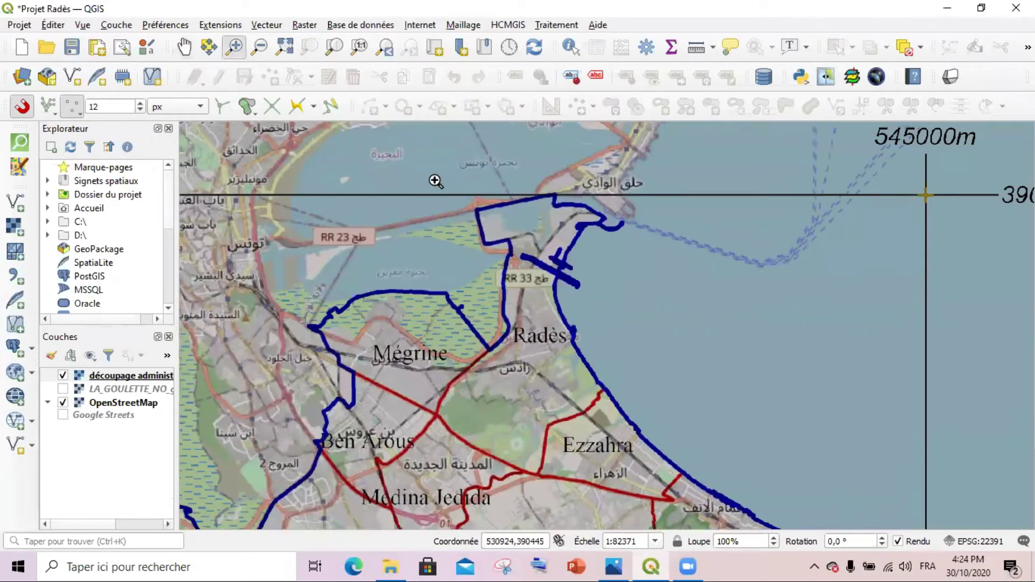
drag(418, 177, 633, 490)
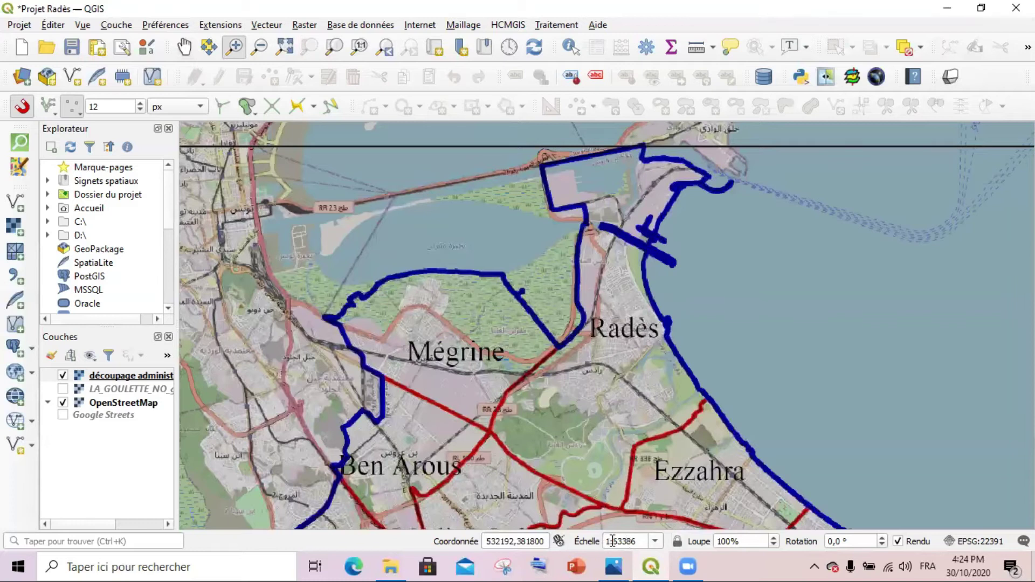
Set the map scale to 1:50000 and centre the view on Radès to inspect the boundaries over OpenStreetMap
drag(615, 541, 623, 540)
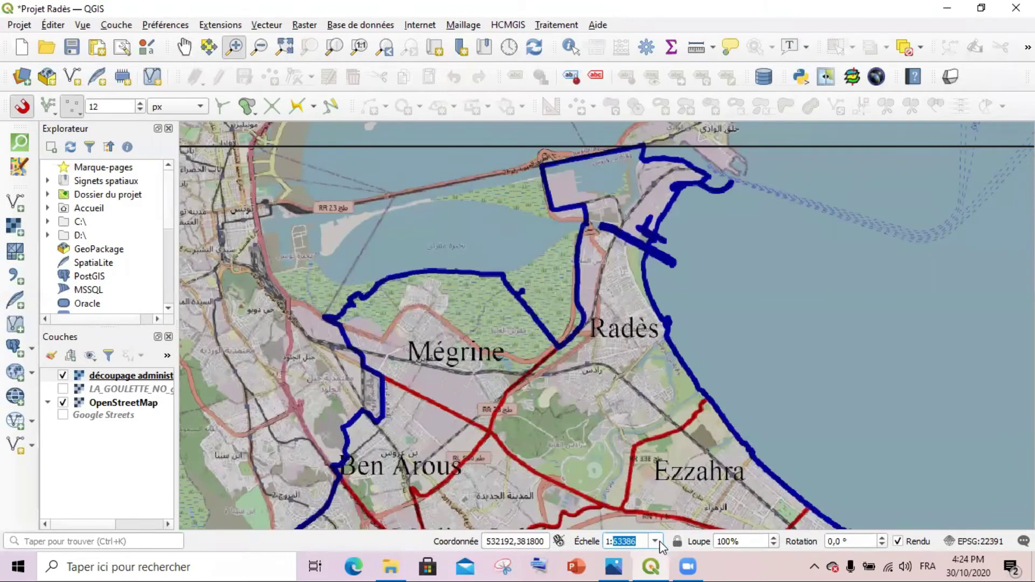
click(655, 543)
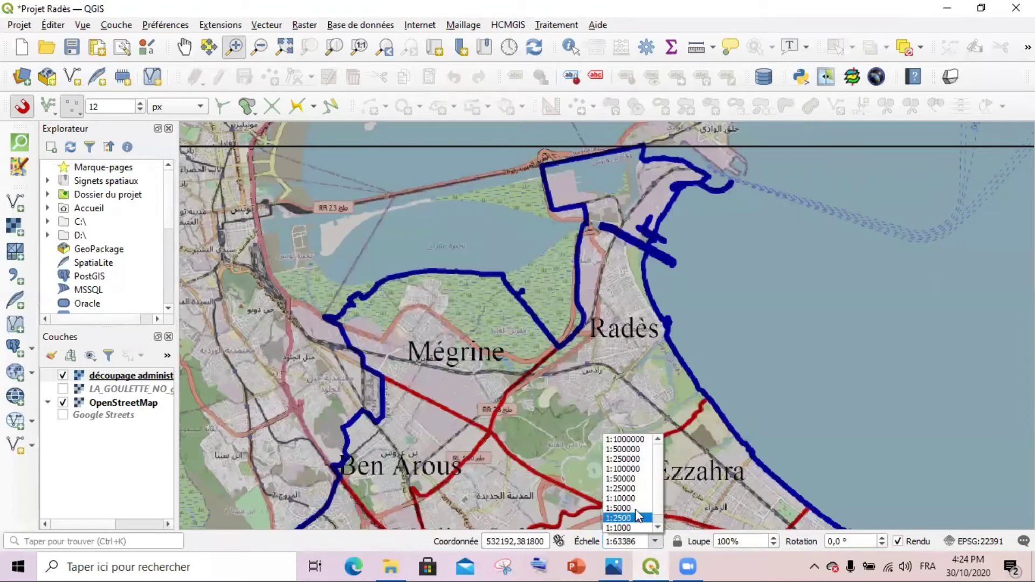
click(627, 479)
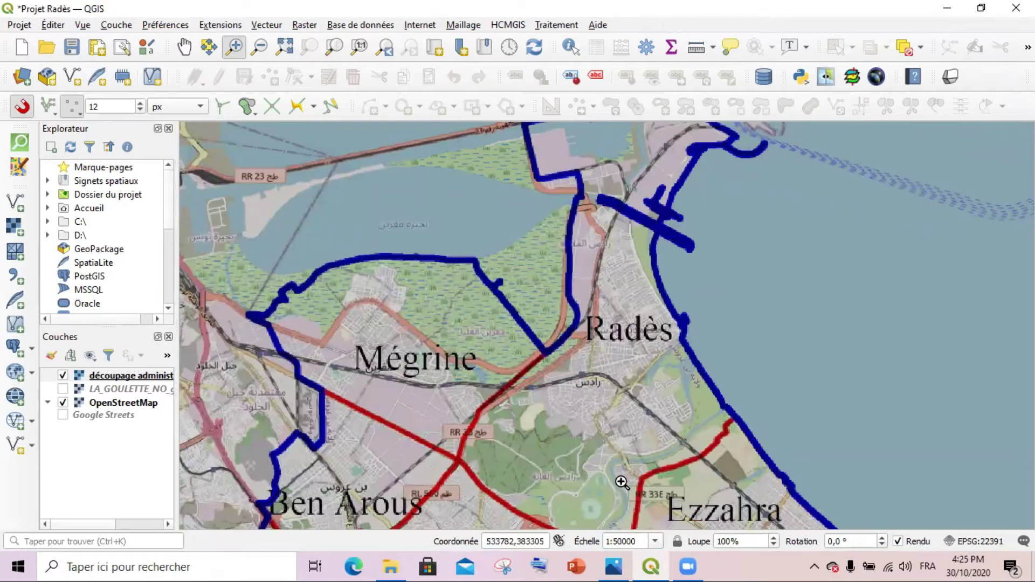
click(183, 48)
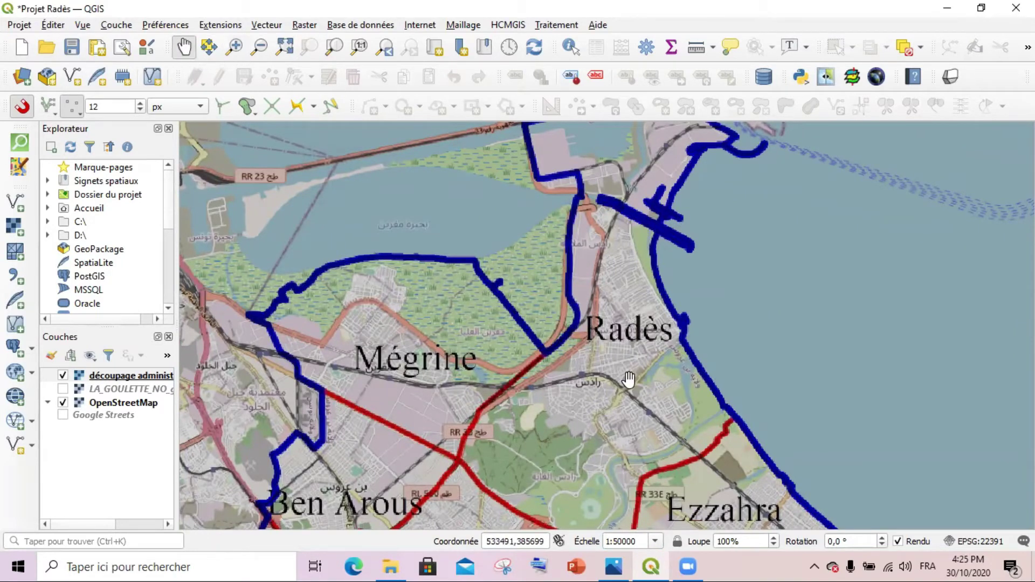
drag(640, 458, 639, 400)
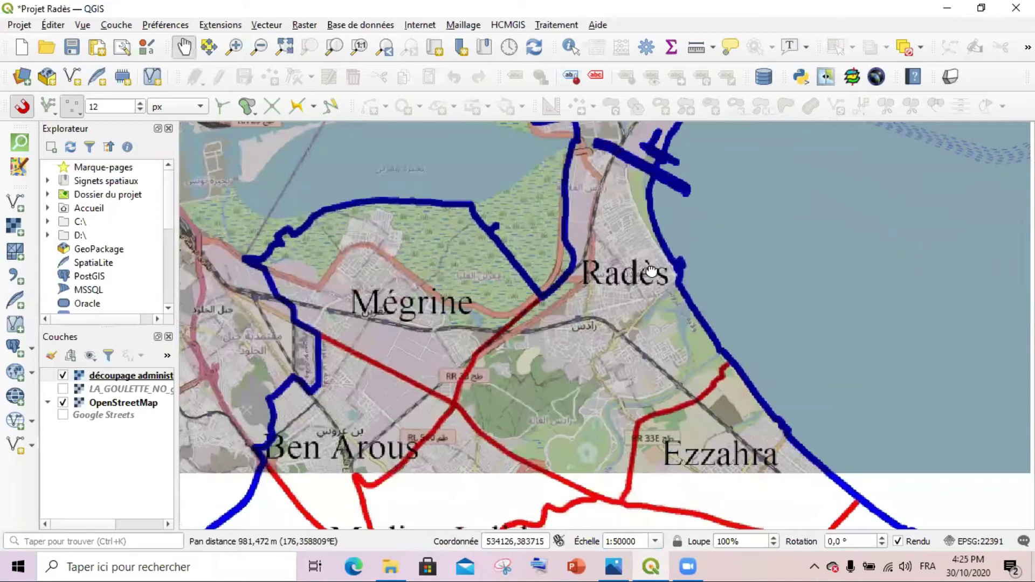
drag(652, 267, 647, 353)
drag(620, 401, 620, 365)
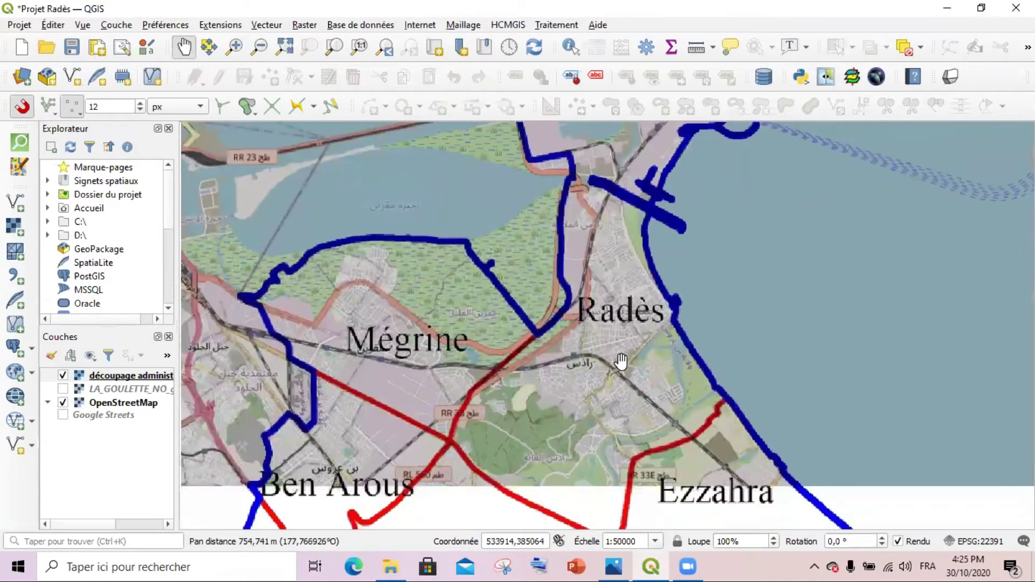
drag(555, 445, 559, 430)
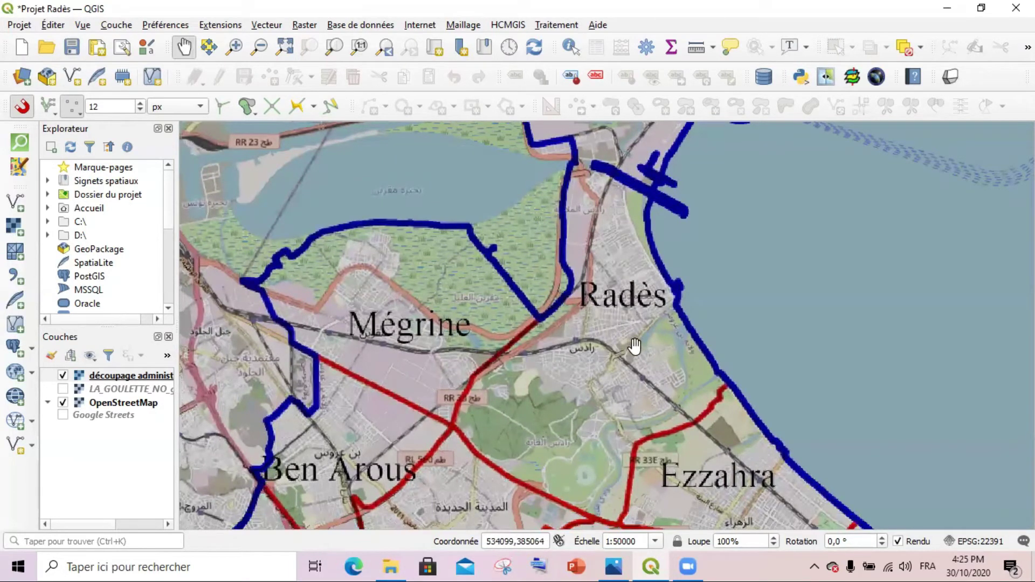
Hide the OpenStreetMap layer, add the HCMGIS Google Satellite basemap, and place it beneath all the other layers
click(62, 403)
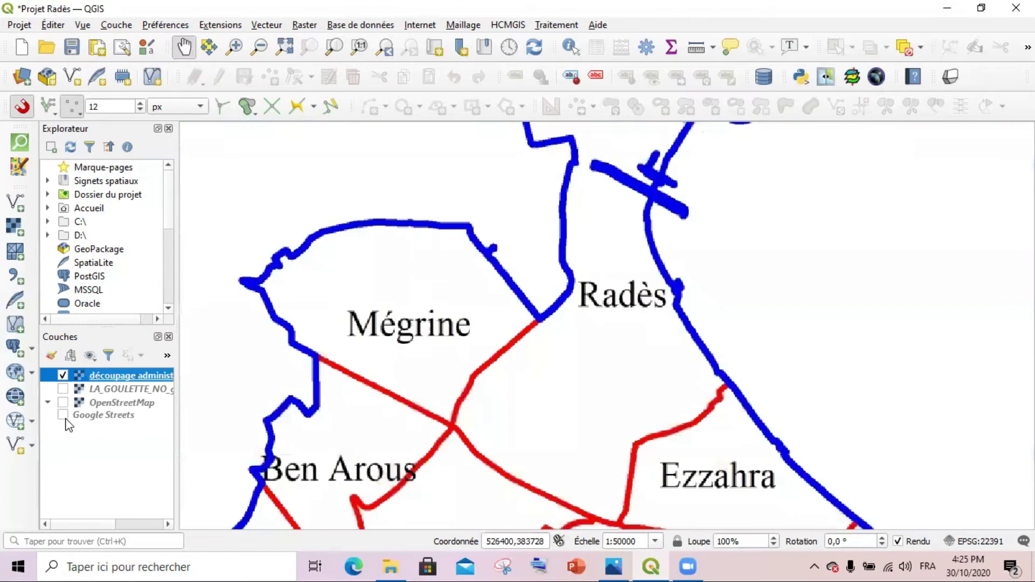
click(63, 415)
click(62, 415)
click(508, 25)
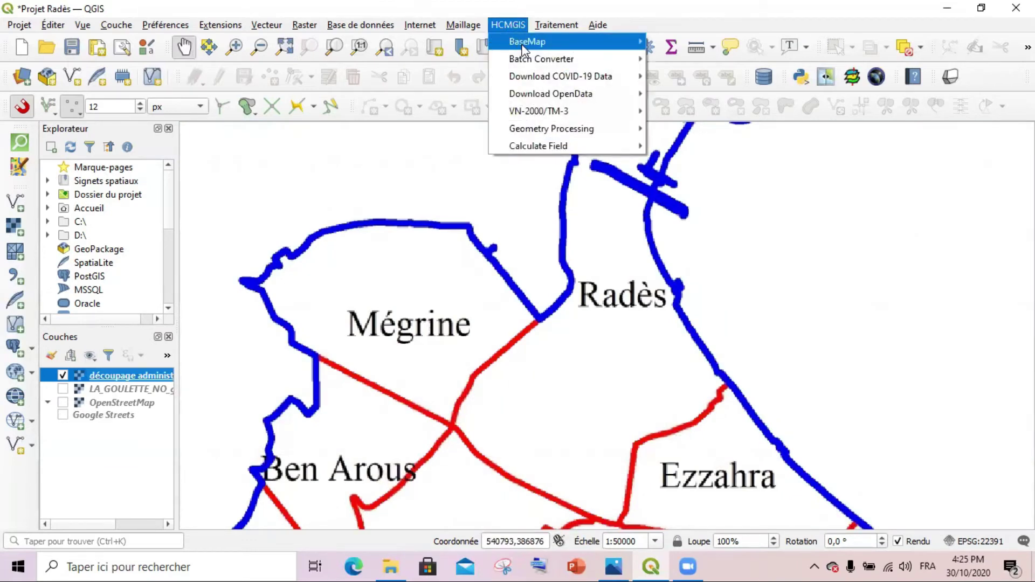
mouse_move(521, 43)
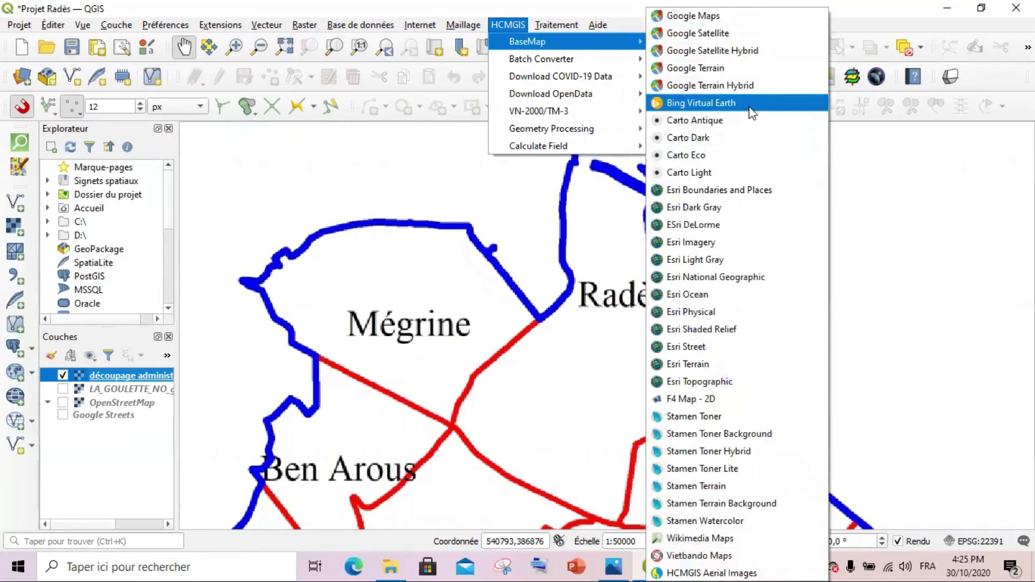
click(759, 35)
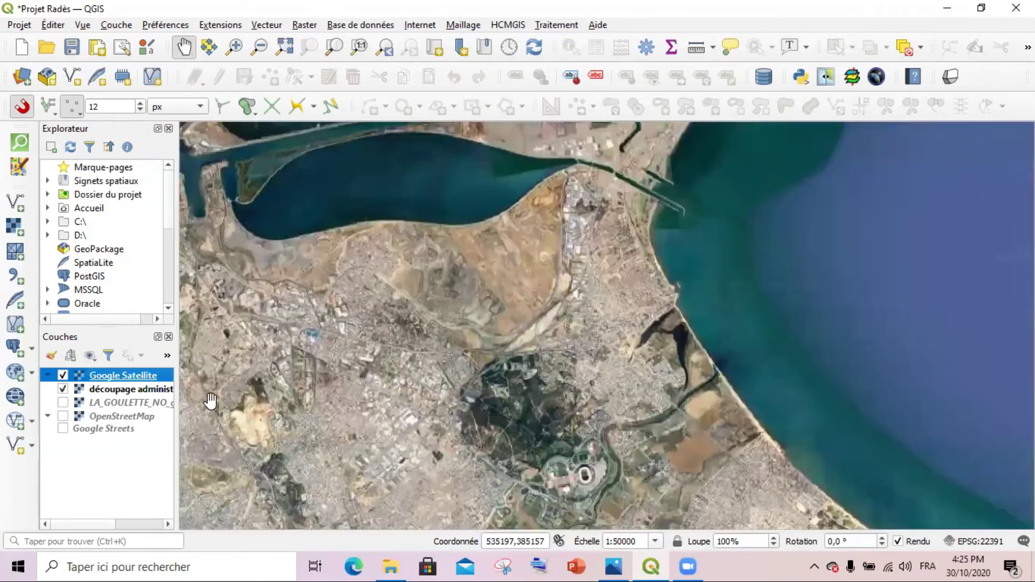
drag(102, 377, 105, 462)
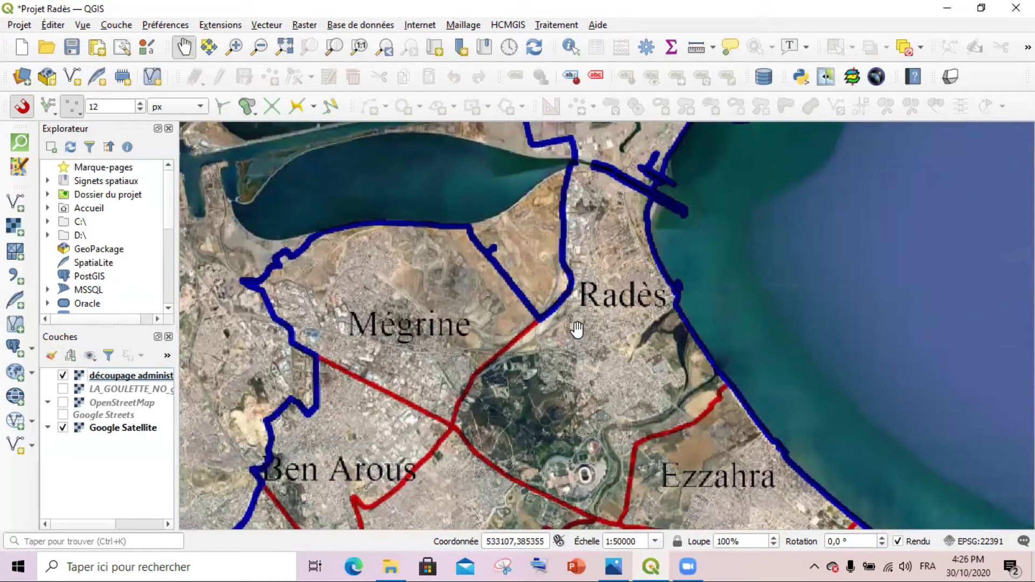
Set the map scale to 1:25000 and examine the Radès boundary against the satellite imagery down to the stadium area
click(655, 542)
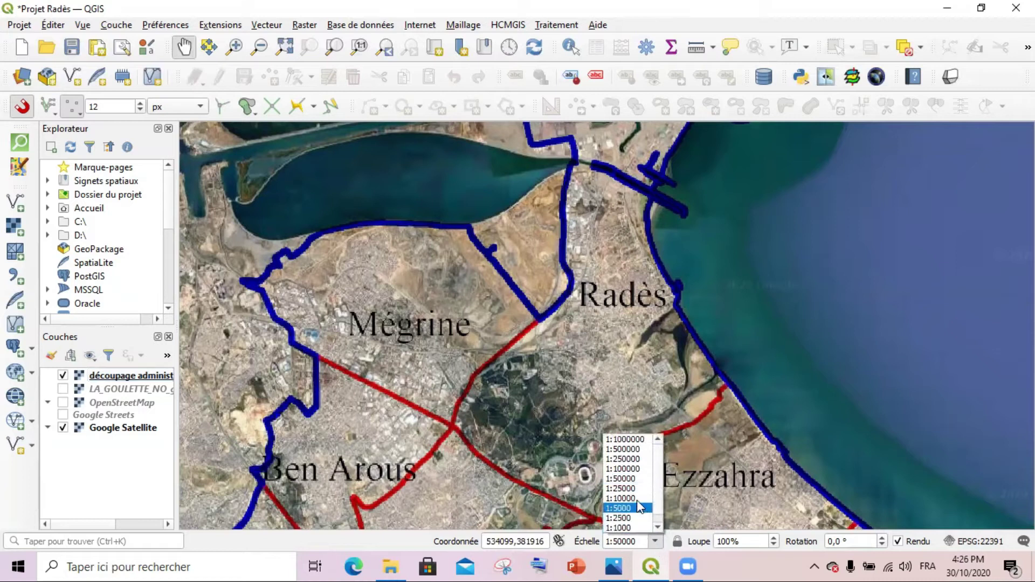
click(626, 488)
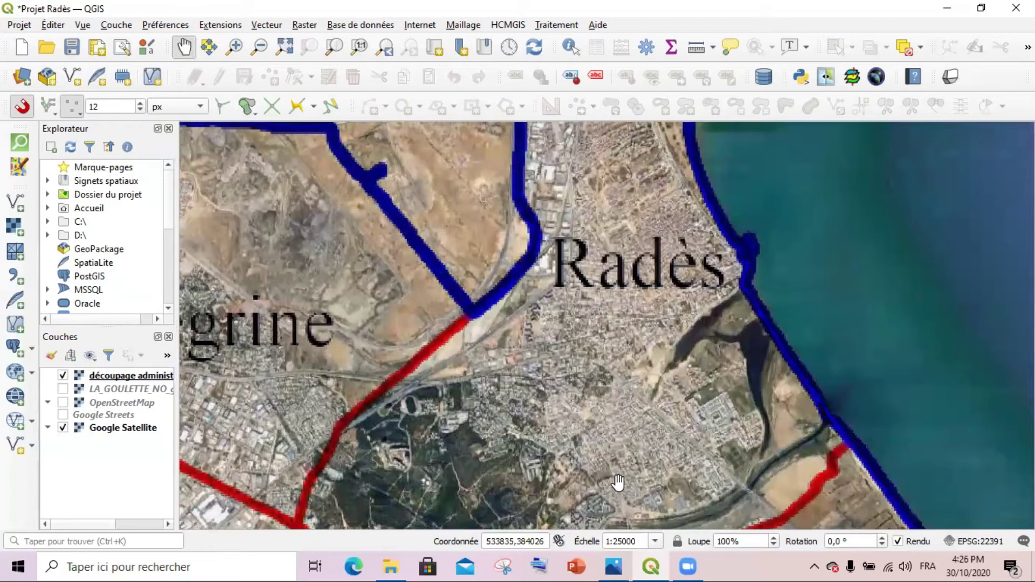
drag(596, 486, 593, 385)
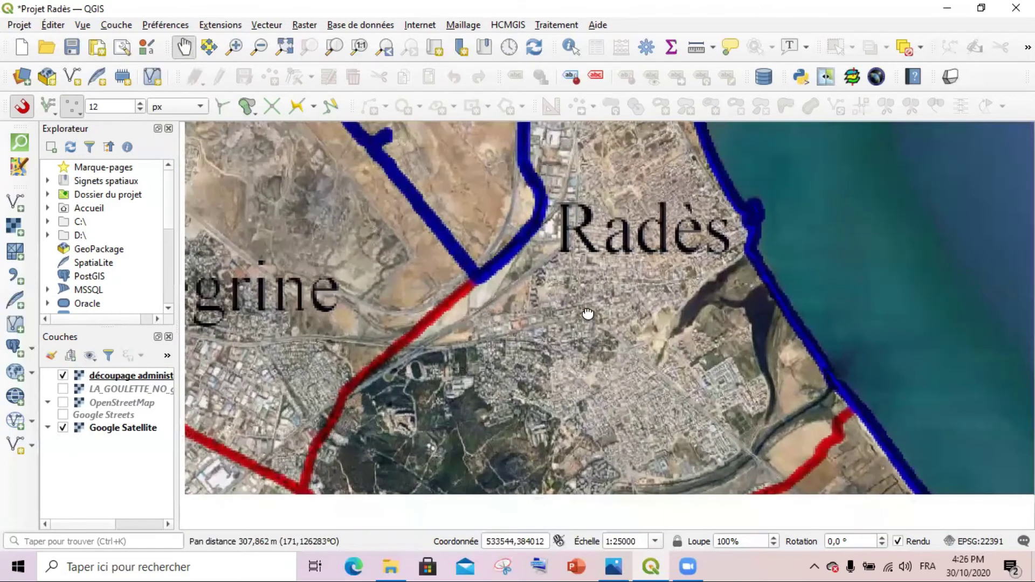
drag(588, 313, 584, 300)
drag(588, 428, 591, 409)
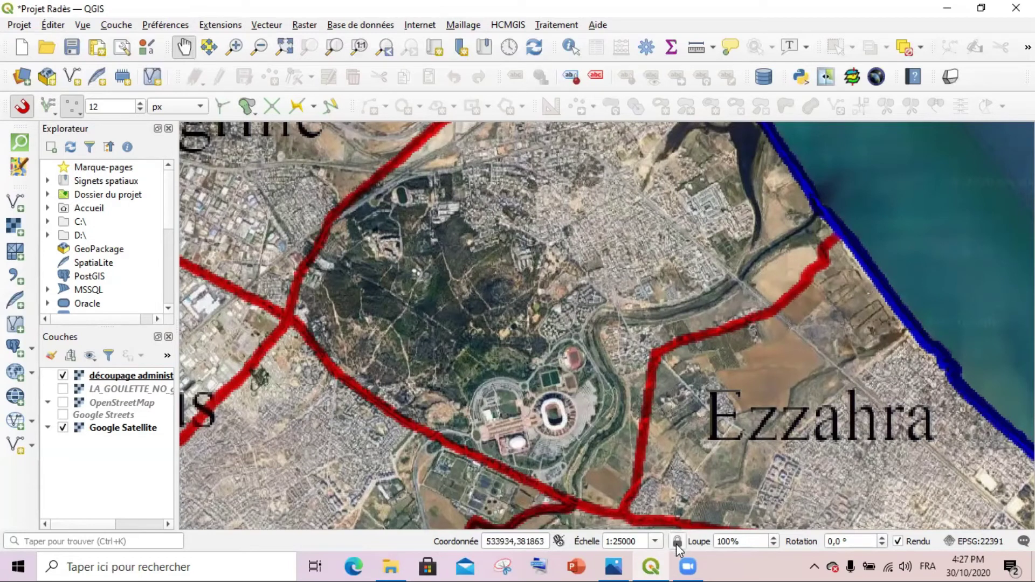
Set the map scale to 1:10000 and examine the satellite imagery of the stadium complex and the wooded area of Radès
click(654, 541)
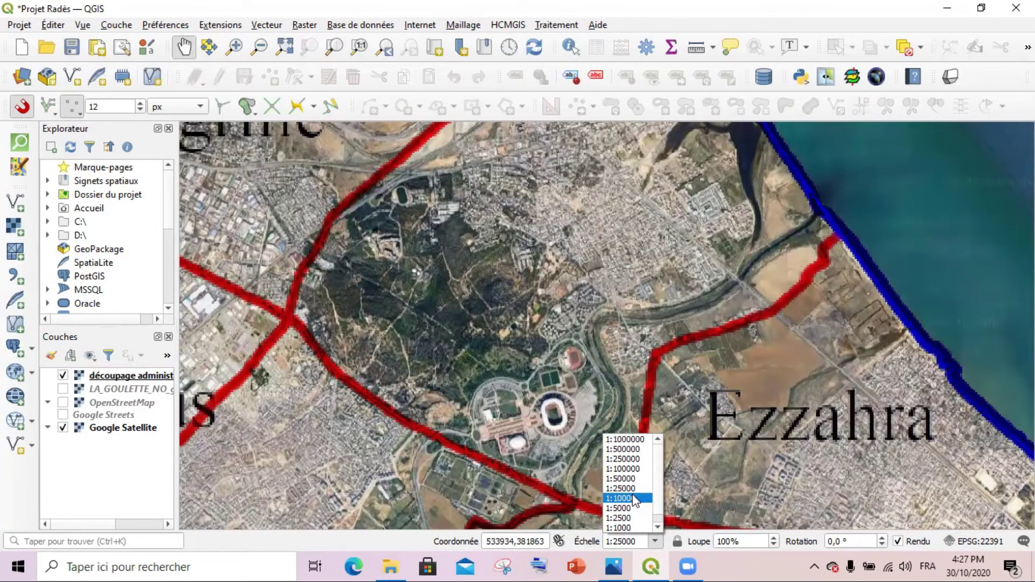
click(620, 497)
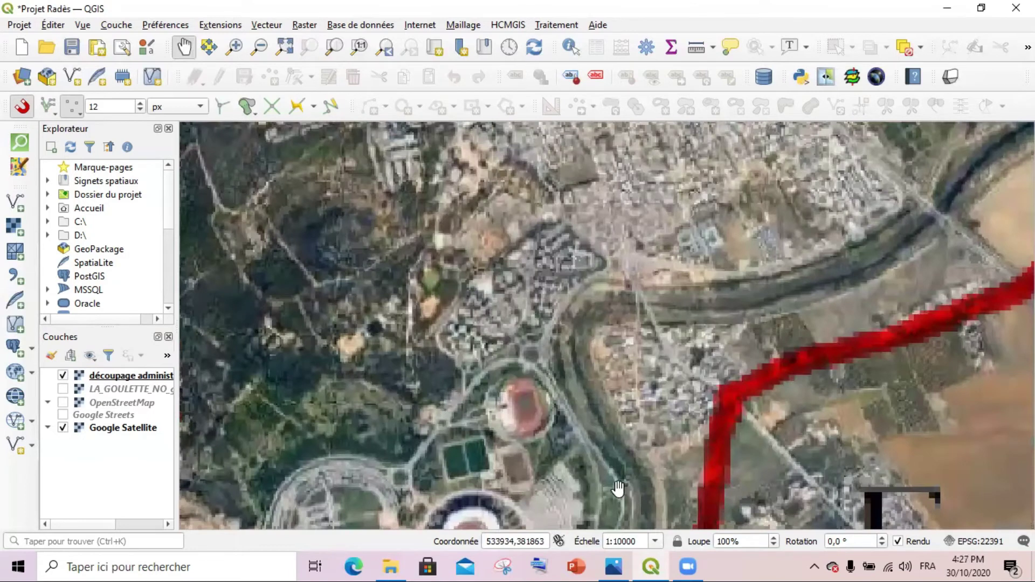
drag(528, 405, 549, 236)
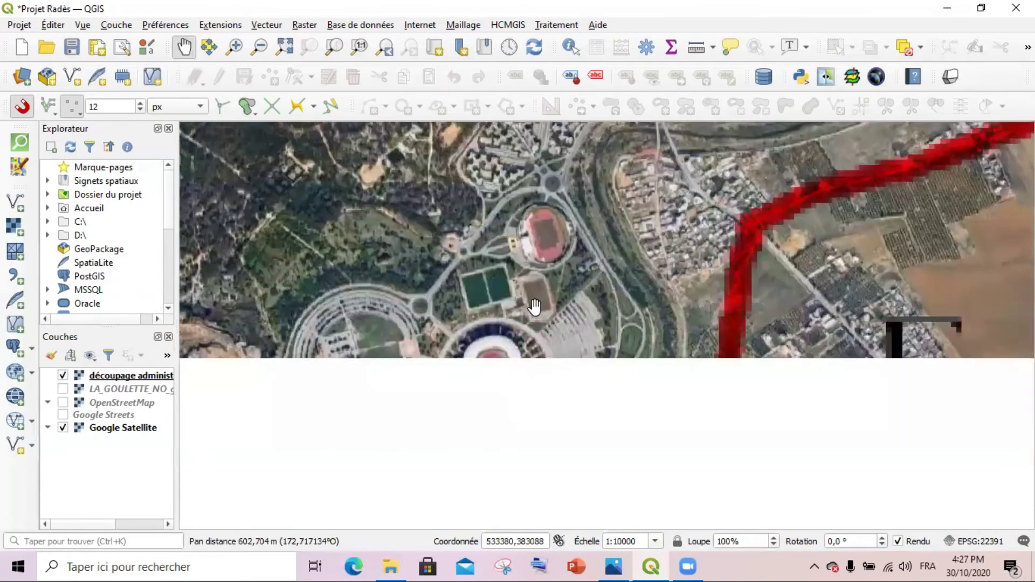
drag(360, 385, 663, 386)
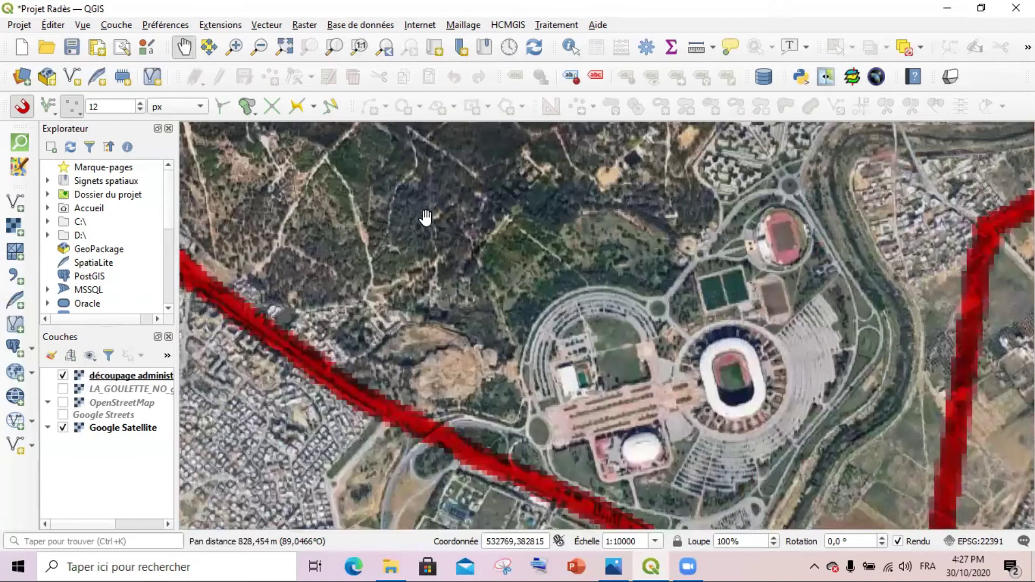
drag(463, 296, 559, 378)
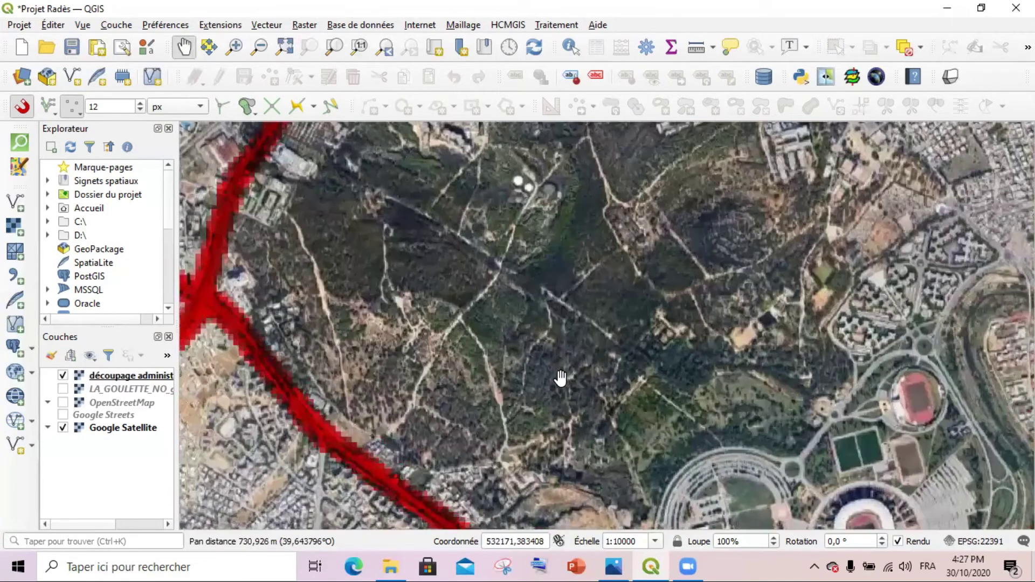
drag(649, 259, 654, 357)
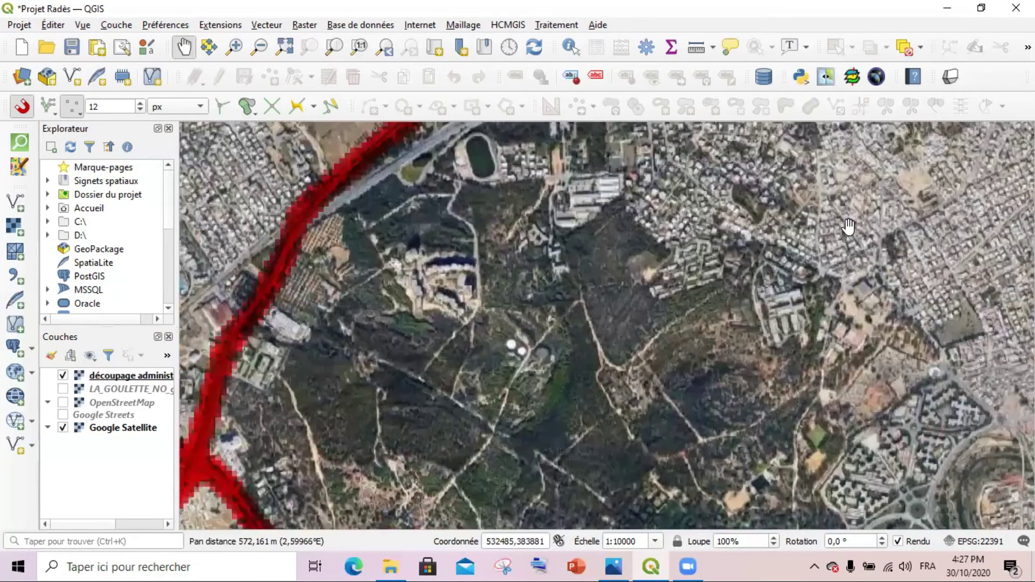
Examine the satellite imagery at 1:10000 from the wooded area through central Radès and back to the stadium complex
drag(848, 227, 739, 268)
drag(833, 218, 700, 326)
drag(839, 236, 837, 405)
drag(713, 231, 719, 323)
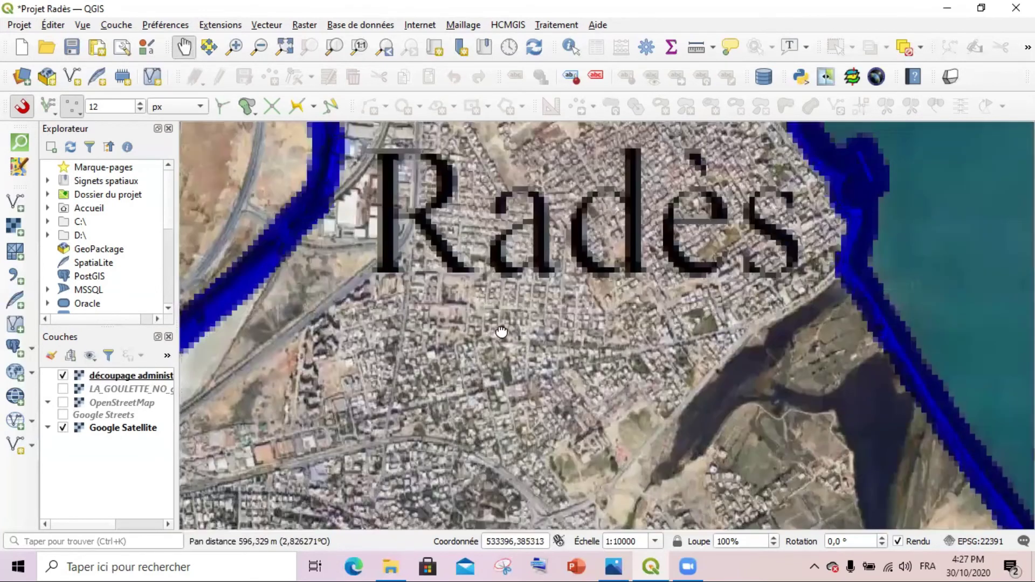
drag(426, 415, 561, 353)
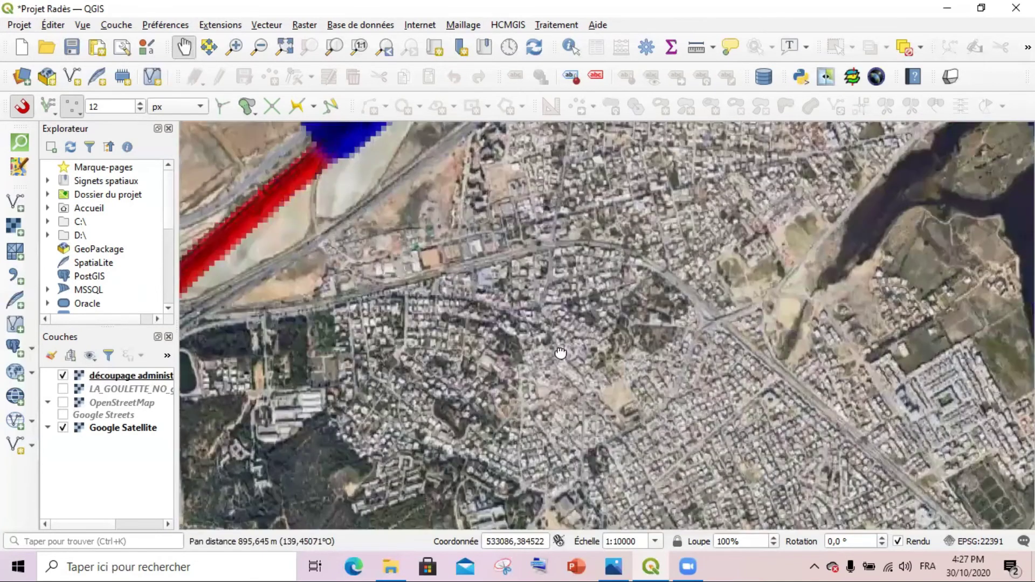
drag(593, 293, 471, 433)
drag(610, 272, 592, 359)
drag(729, 411, 586, 226)
drag(660, 426, 571, 395)
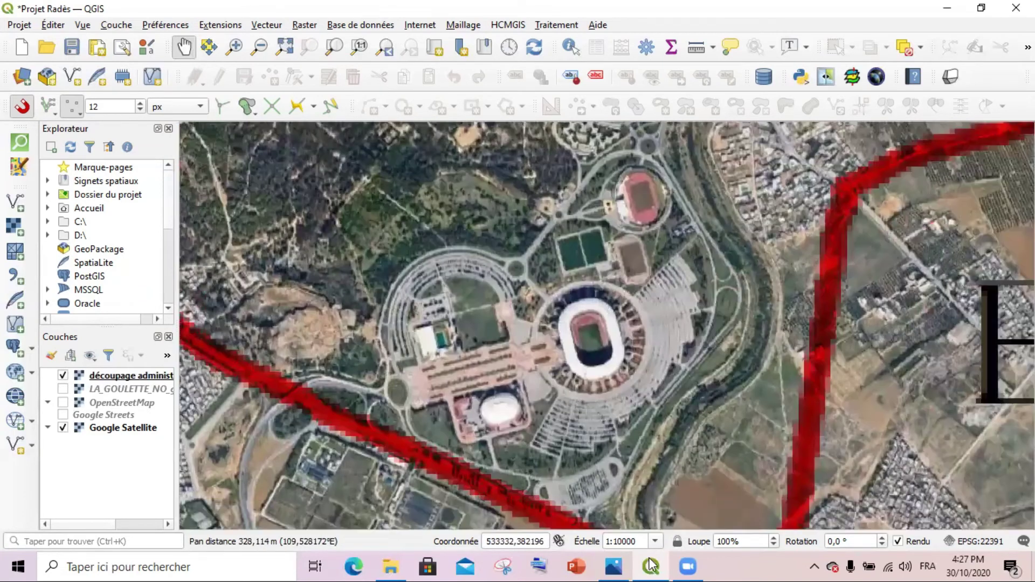
Set the map scale to 1:5000 and examine the stadium, its neighbouring sports grounds and the surrounding car parks
click(659, 541)
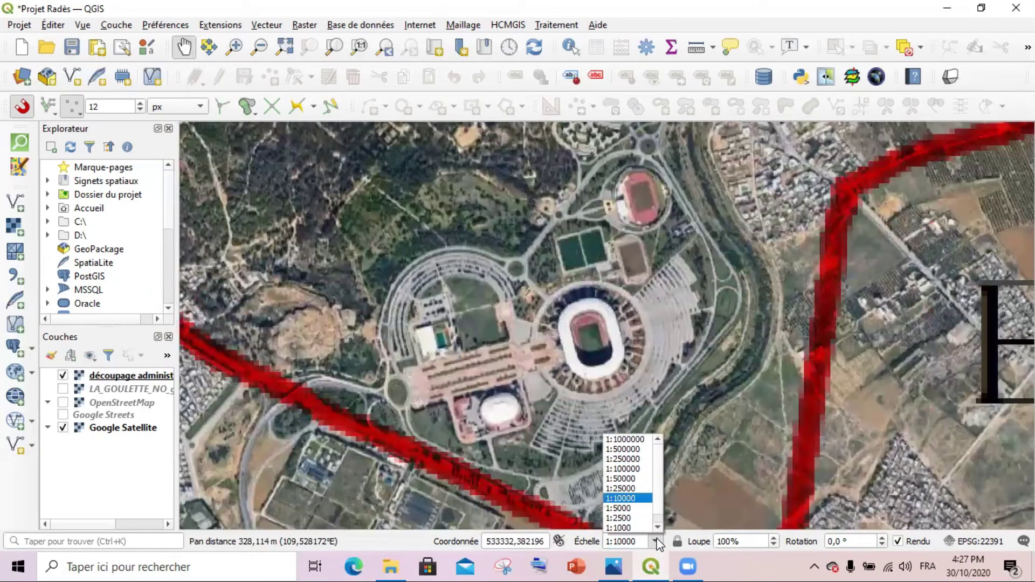
click(620, 508)
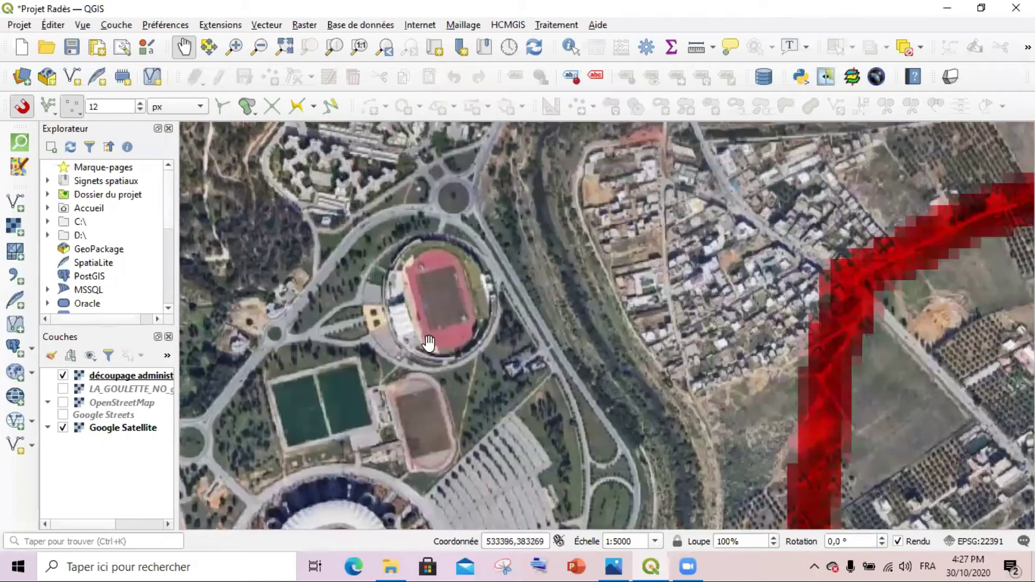
drag(338, 439, 537, 229)
drag(517, 388, 586, 299)
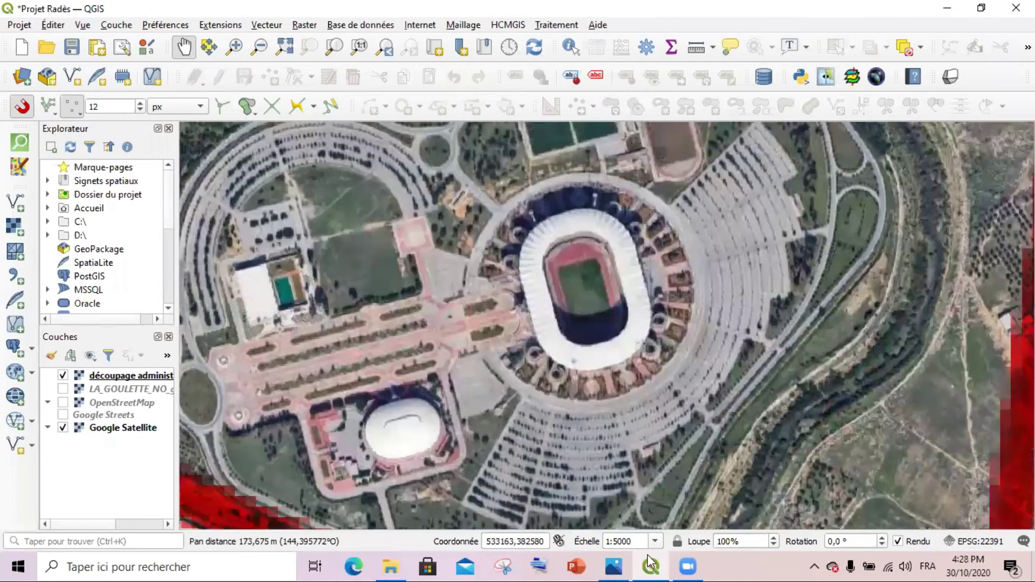
Set the map scale to 1:1000 and examine the stadium roof, the surrounding gardens and the adjacent car park
click(654, 542)
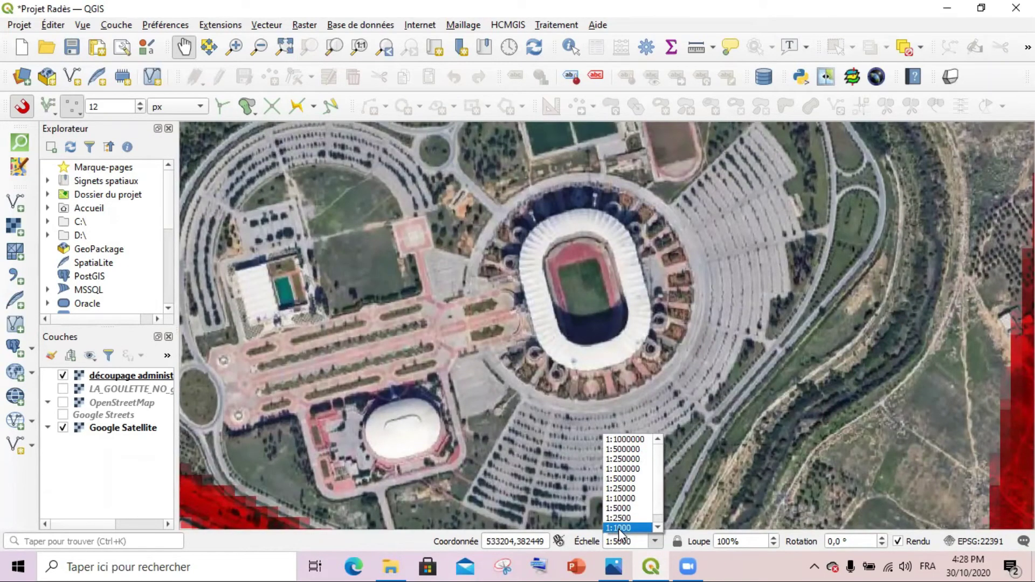
click(618, 528)
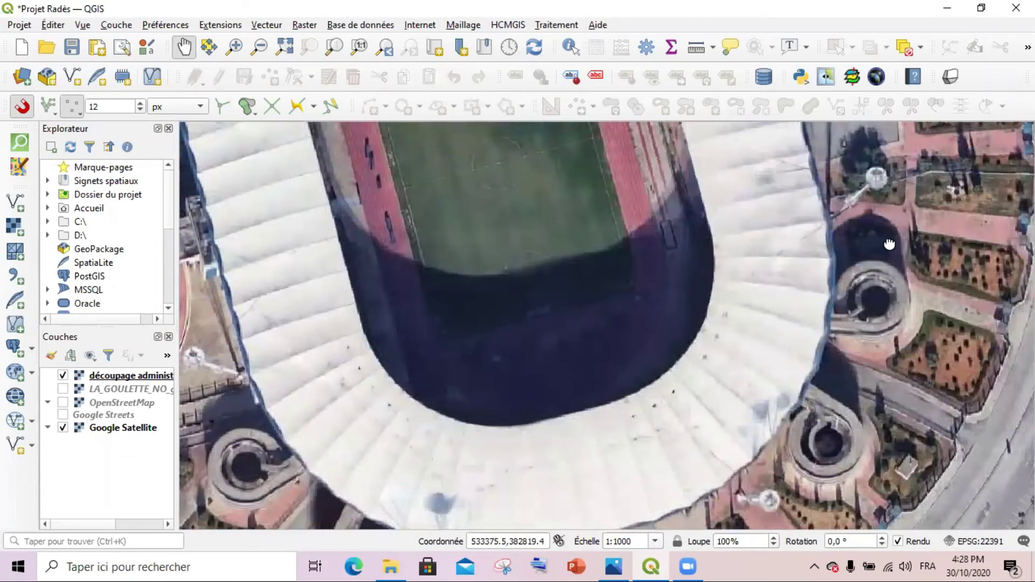
drag(889, 244, 641, 211)
drag(766, 151, 743, 358)
drag(934, 309, 749, 313)
drag(758, 380, 746, 344)
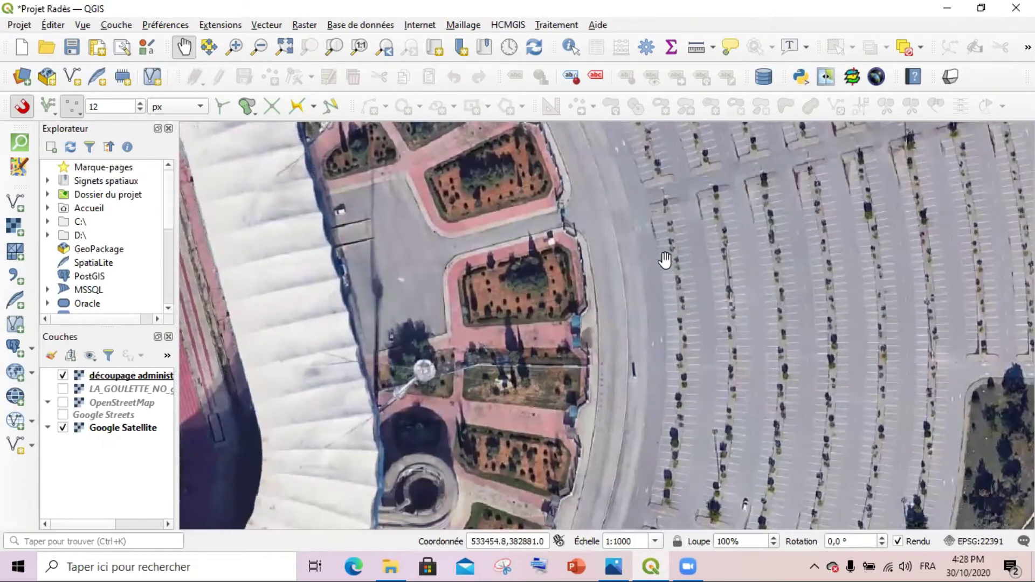
Examine the football pitches, roundabout and wooded roadside buildings north of the stadium at 1:1000
drag(508, 153, 659, 477)
drag(485, 173, 649, 432)
drag(408, 149, 672, 343)
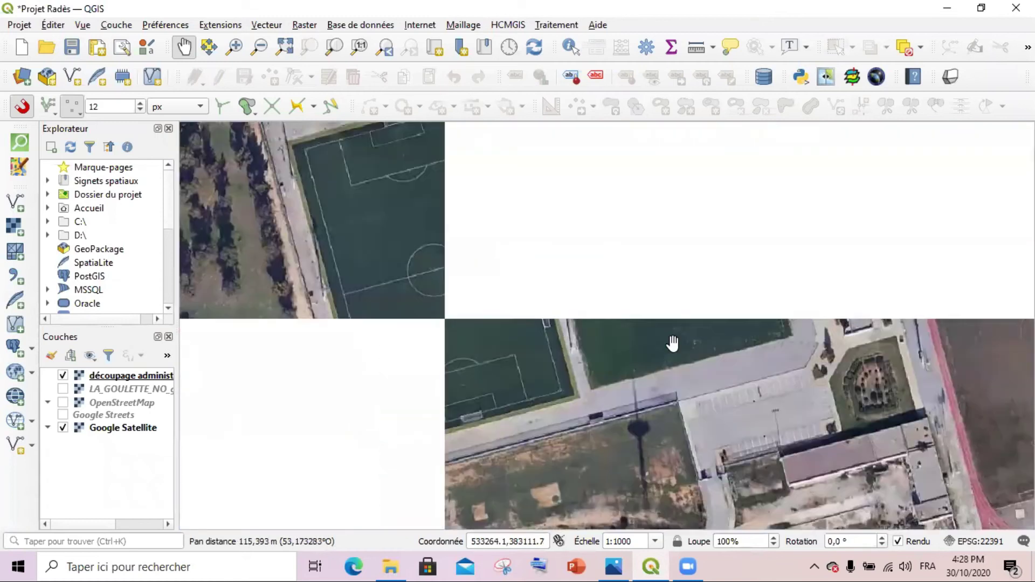
drag(335, 215, 695, 248)
drag(287, 418, 567, 319)
drag(741, 190, 762, 438)
drag(809, 218, 784, 333)
drag(814, 247, 669, 330)
drag(776, 221, 555, 347)
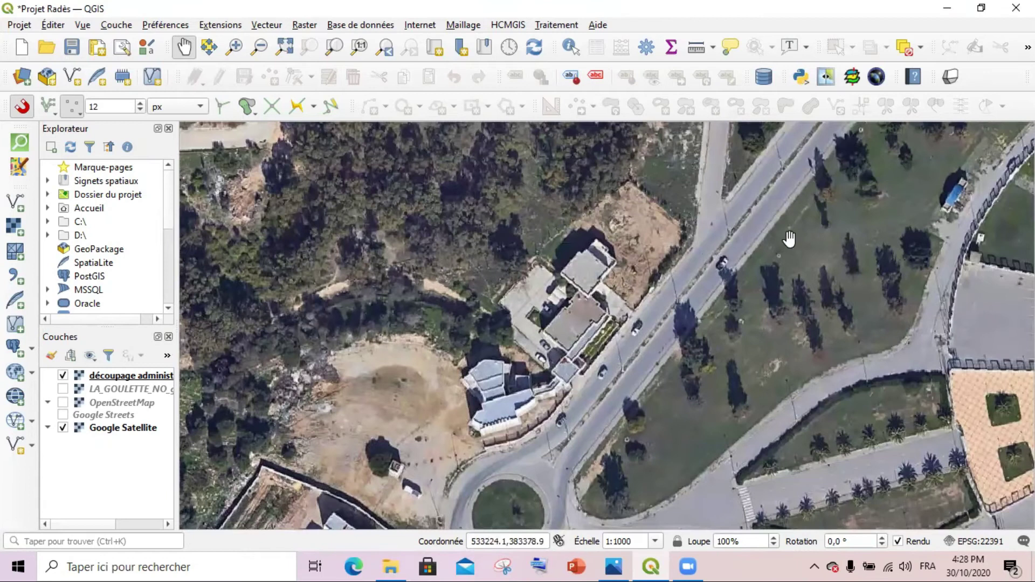
drag(789, 238, 679, 324)
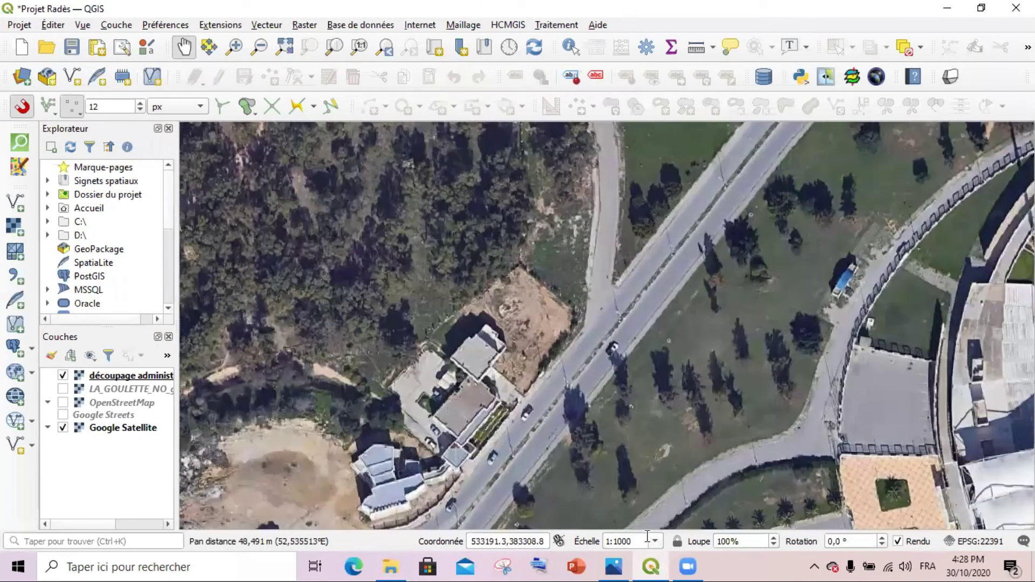
Set the map scale to 1:50000 and centre the view on Radès and its neighbouring communes
click(655, 541)
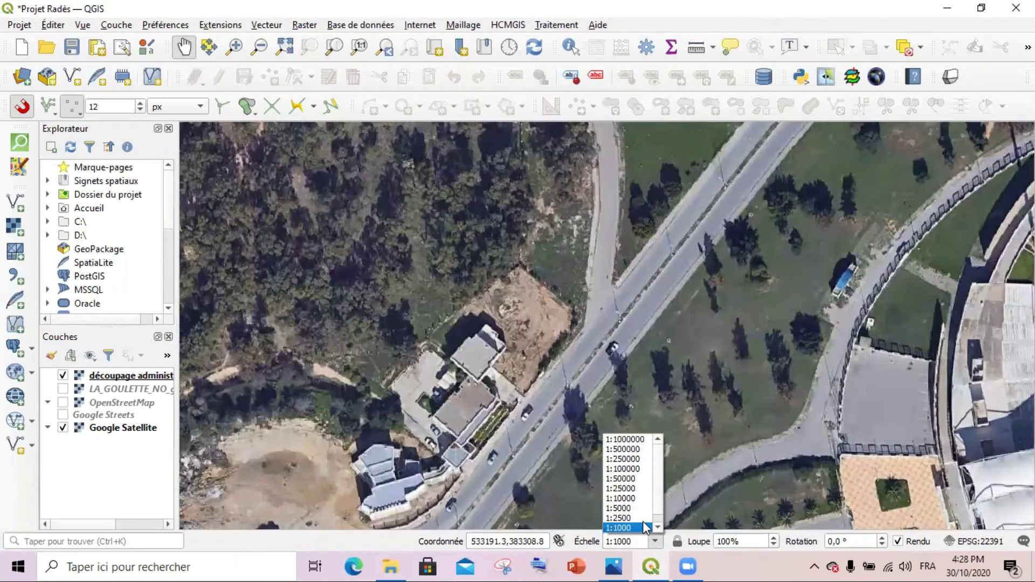
click(632, 479)
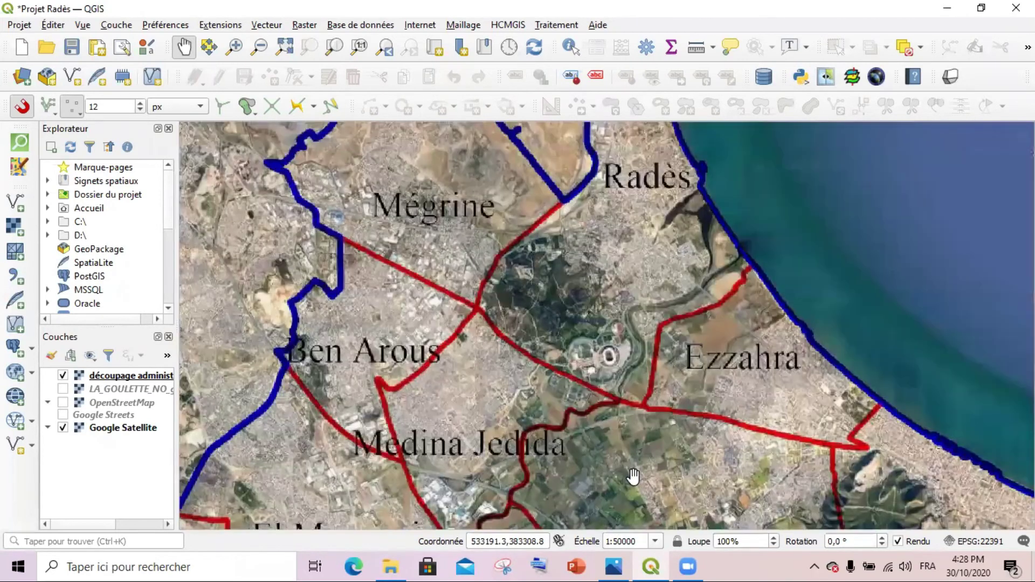
drag(624, 289, 571, 406)
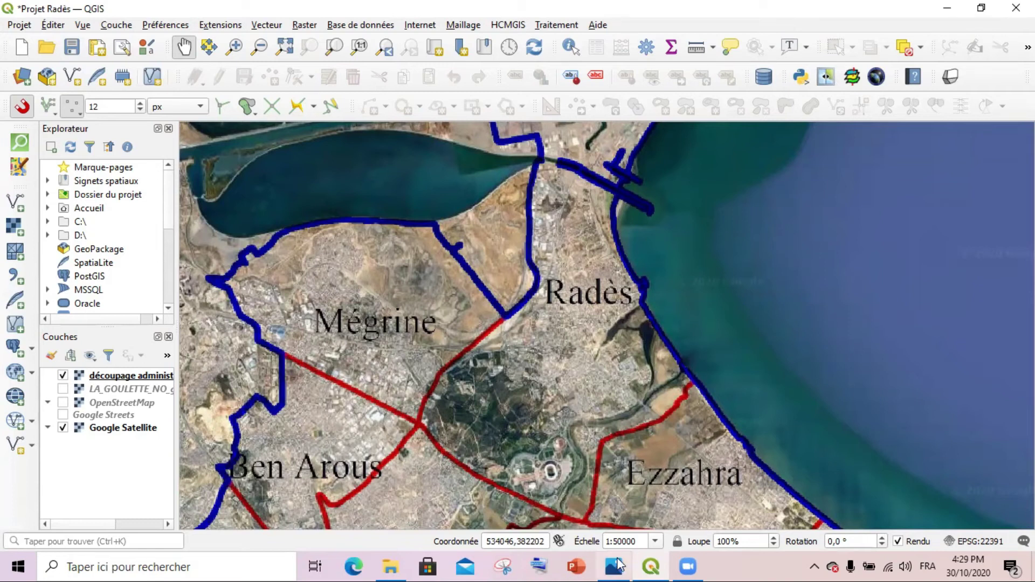
Set the map scale to 1:5000 and then 1:2500 to examine the residential blocks of Radès beside the dark waterway
click(656, 543)
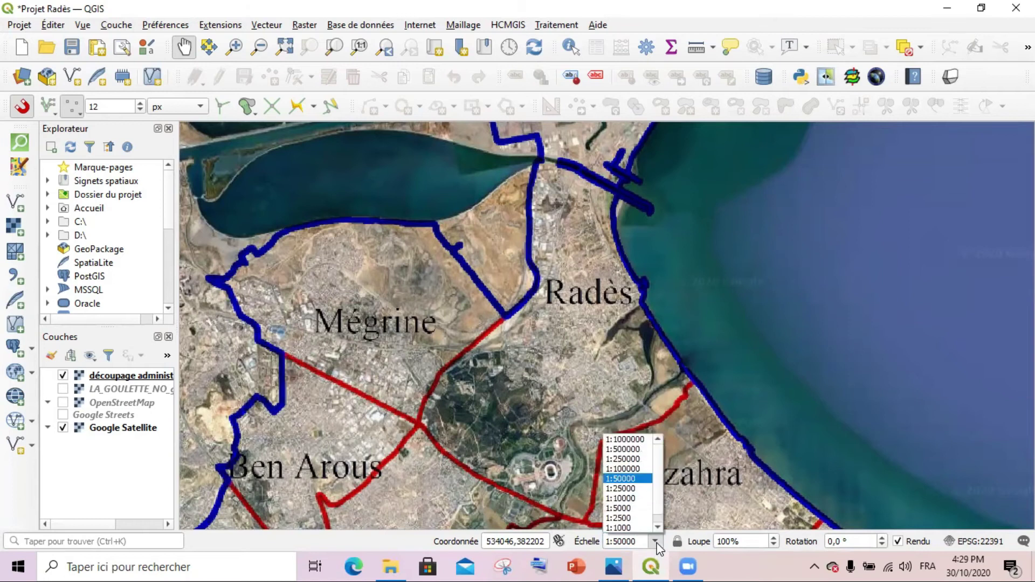
click(627, 508)
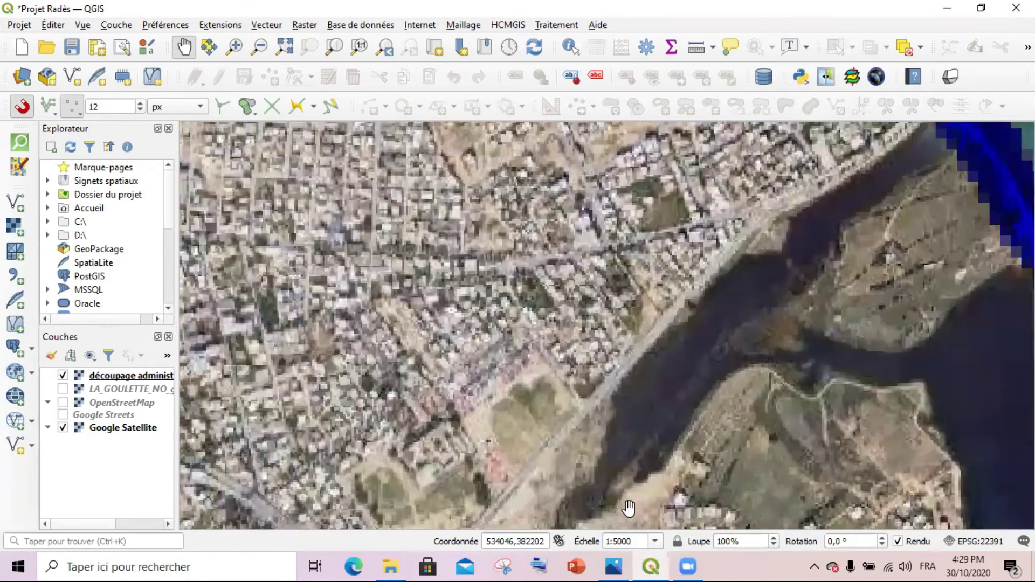
click(655, 541)
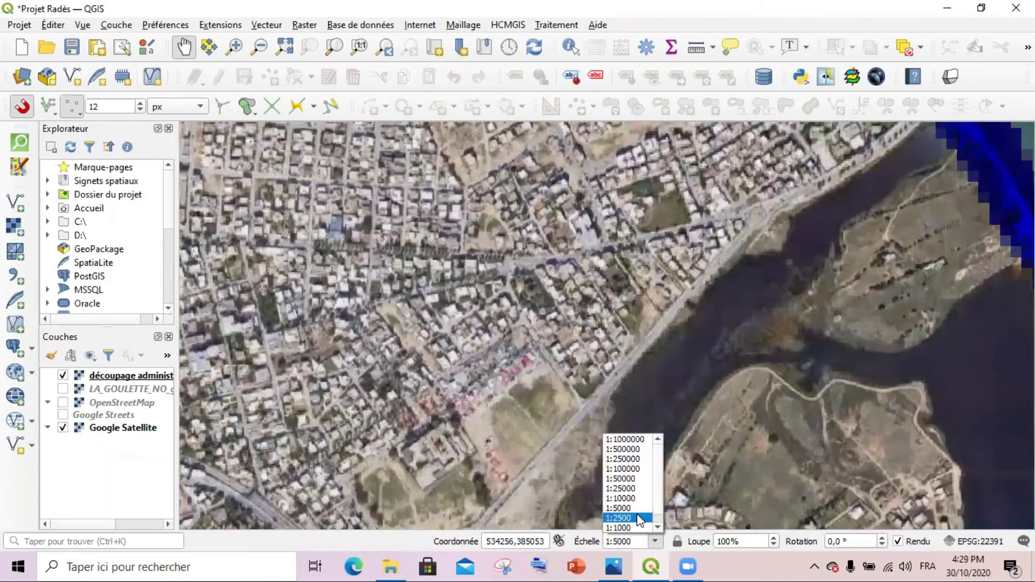
click(628, 515)
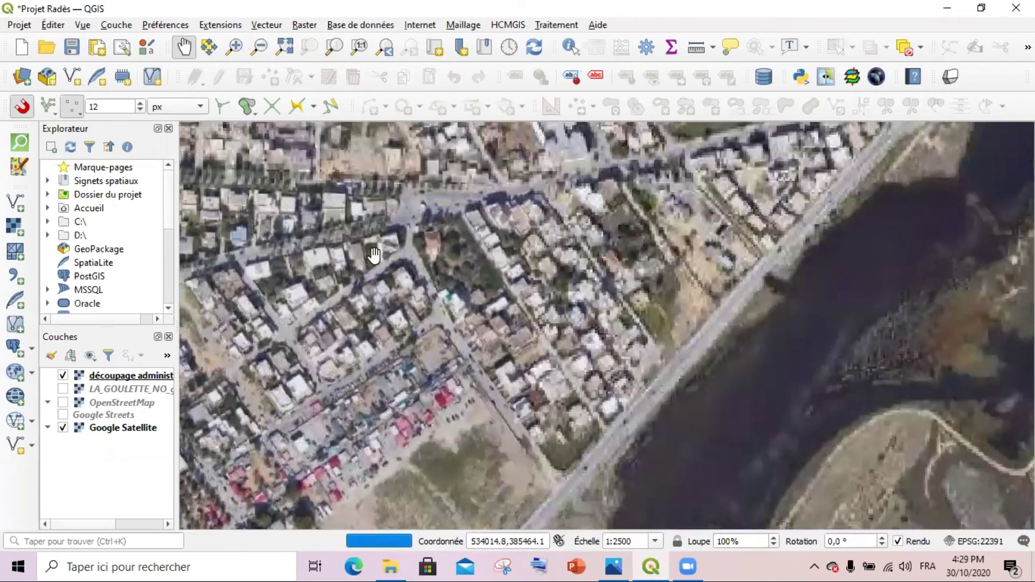
drag(373, 258, 622, 322)
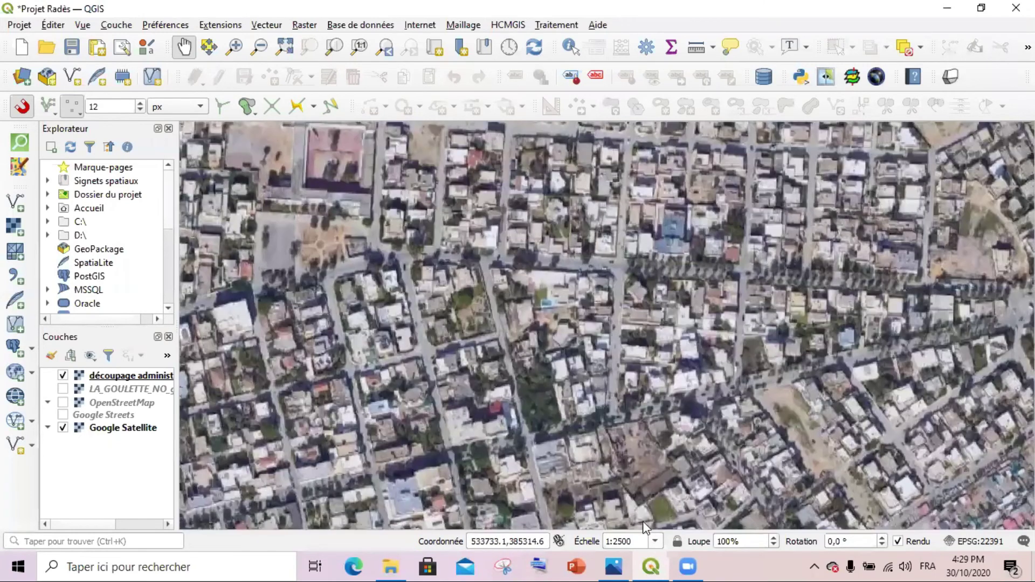
Set the map scale to 1:25000 and examine Radès from the port in the north to the stadium area in the south
click(655, 542)
click(625, 484)
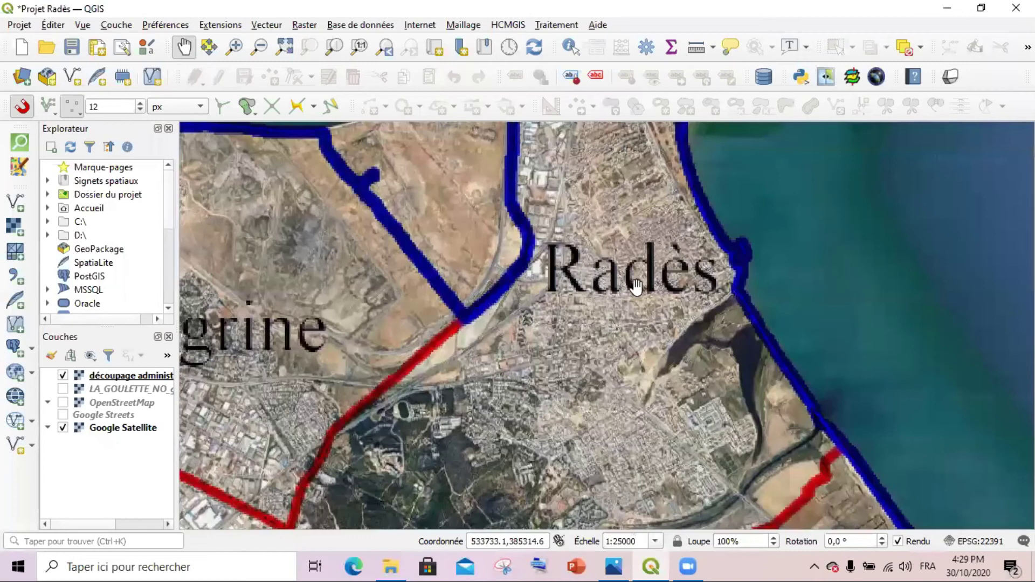
drag(648, 255, 646, 362)
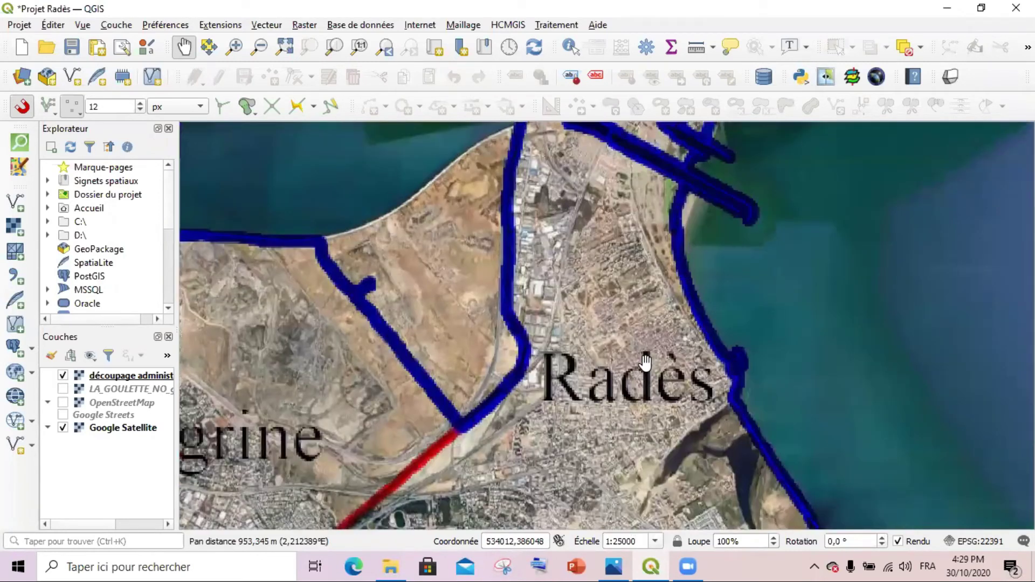
drag(609, 431, 617, 377)
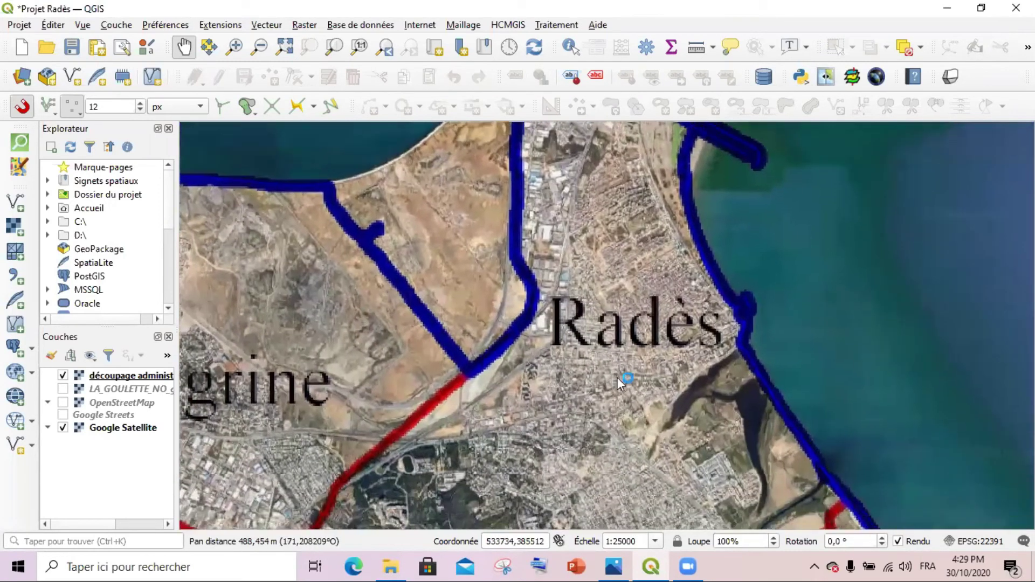
drag(597, 453, 607, 330)
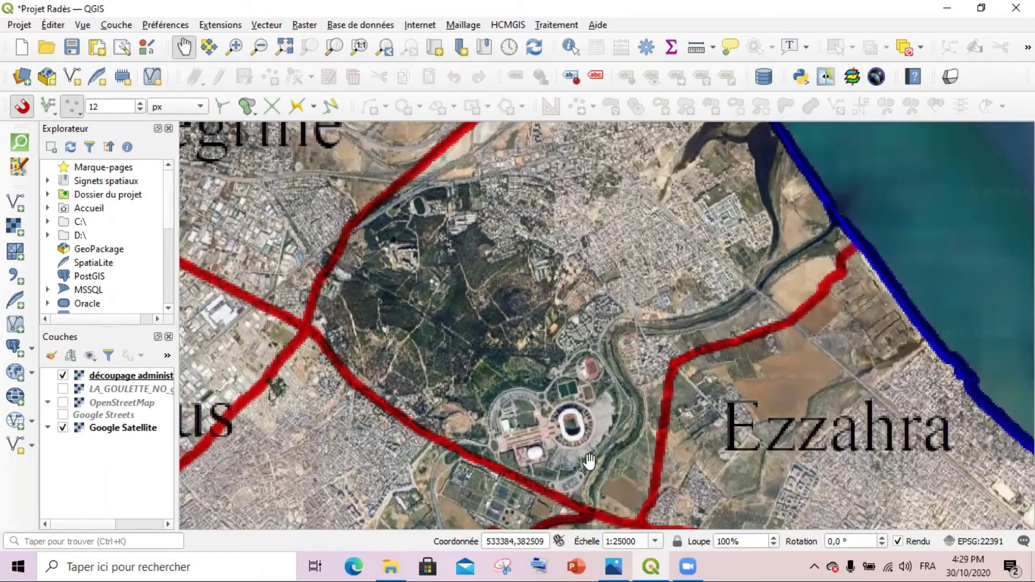
drag(633, 248, 549, 340)
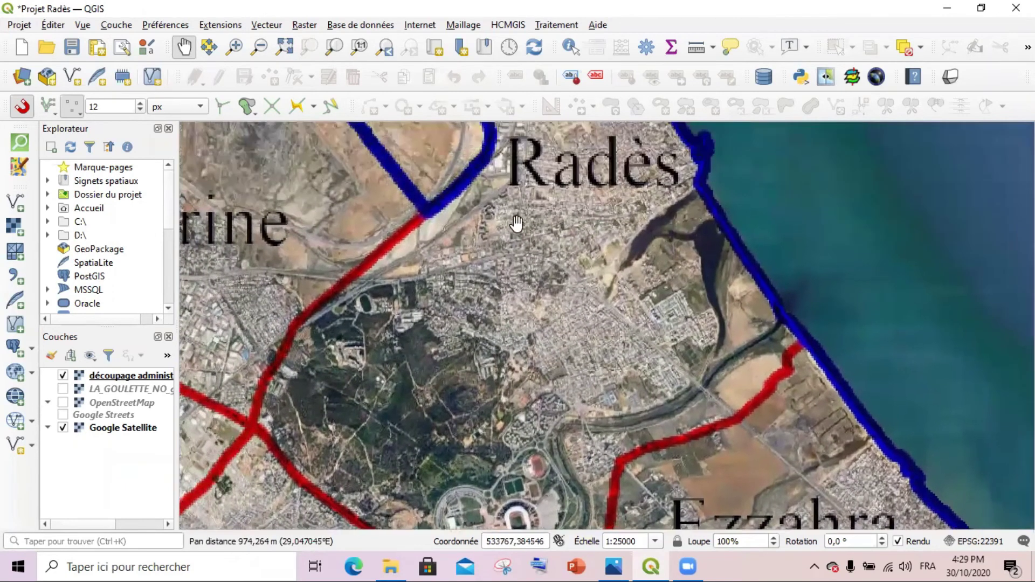
drag(463, 265, 465, 314)
drag(517, 281, 534, 460)
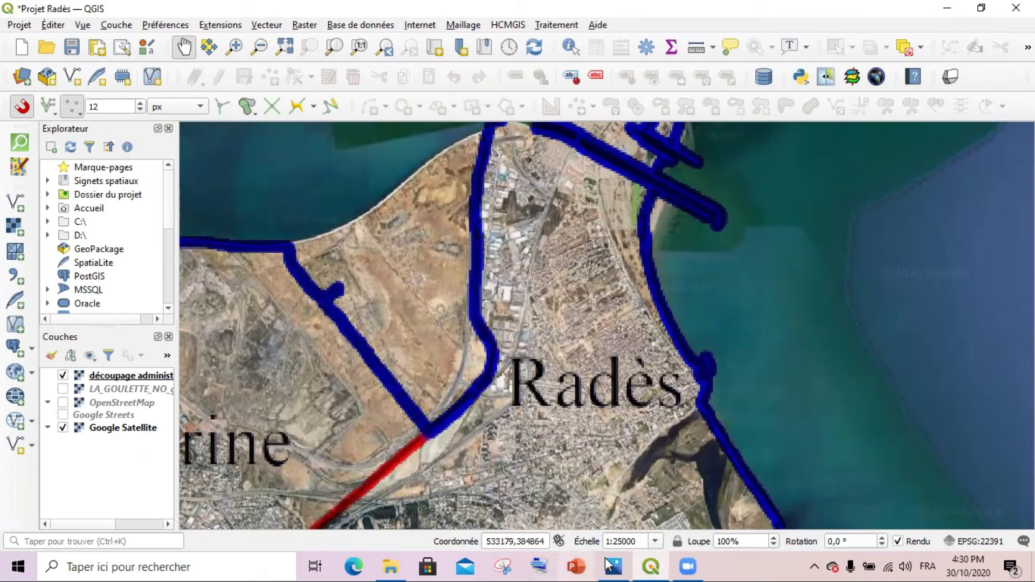
Set the map scale to 1:5000 and examine the housing and industrial areas north of the Radès label
click(655, 542)
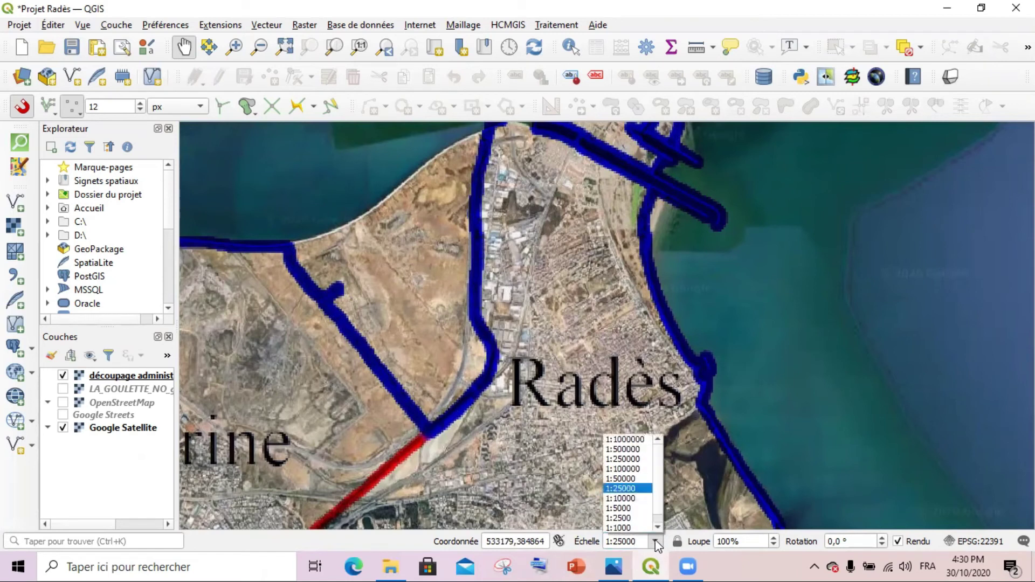
click(620, 508)
drag(422, 400, 599, 255)
drag(633, 307, 528, 393)
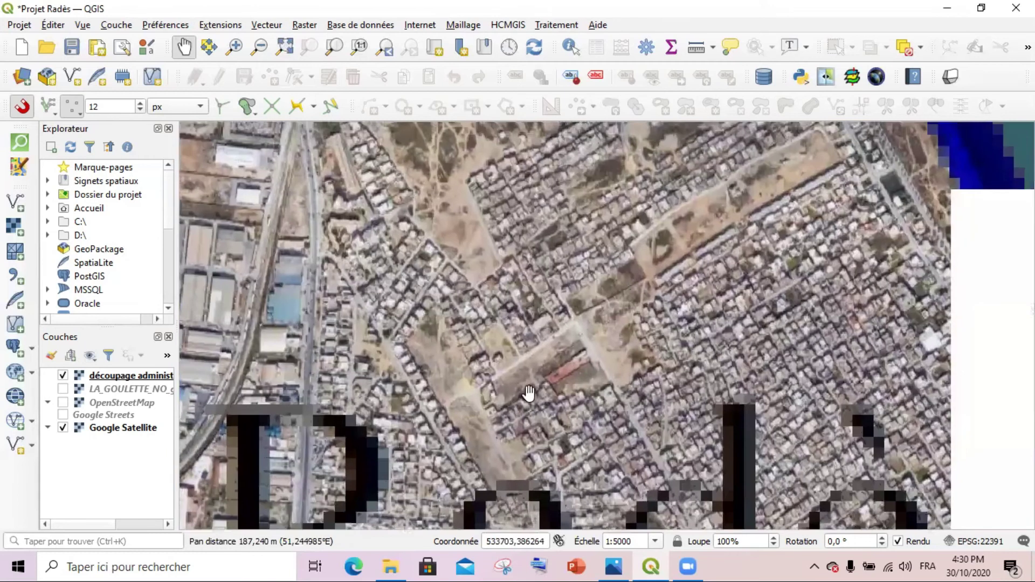
drag(554, 273, 875, 340)
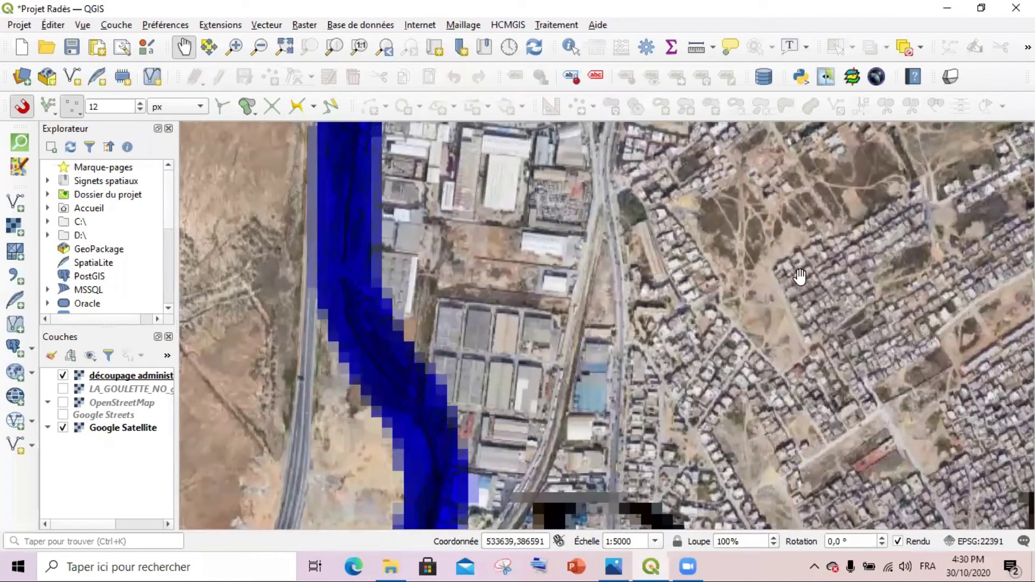
Set the map scale to 1:1000 and examine the houses, main road and warehouses up to the blue boundary
click(655, 541)
click(637, 516)
drag(781, 394, 681, 351)
drag(749, 369, 683, 334)
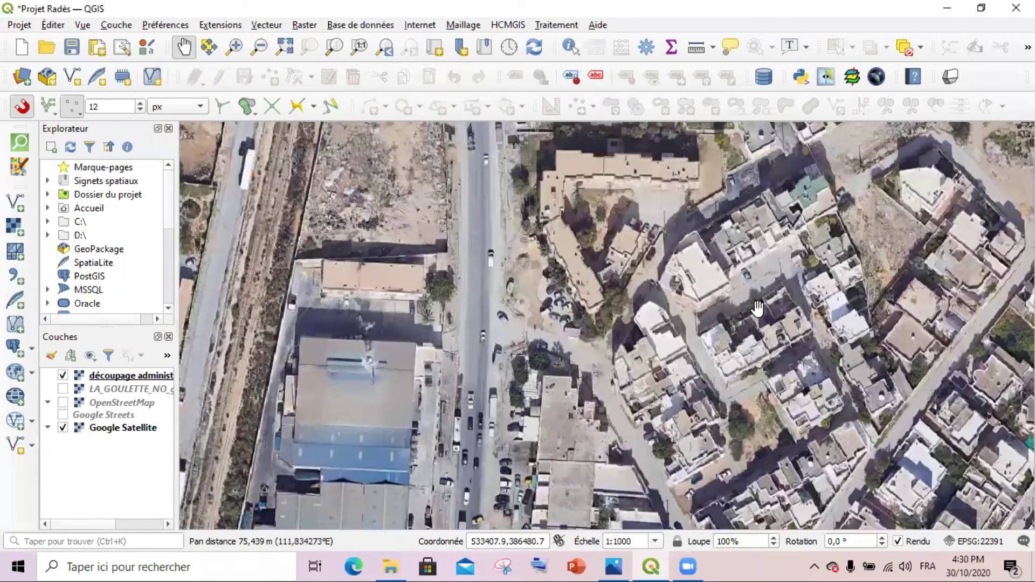
drag(253, 408, 733, 394)
drag(288, 410, 547, 344)
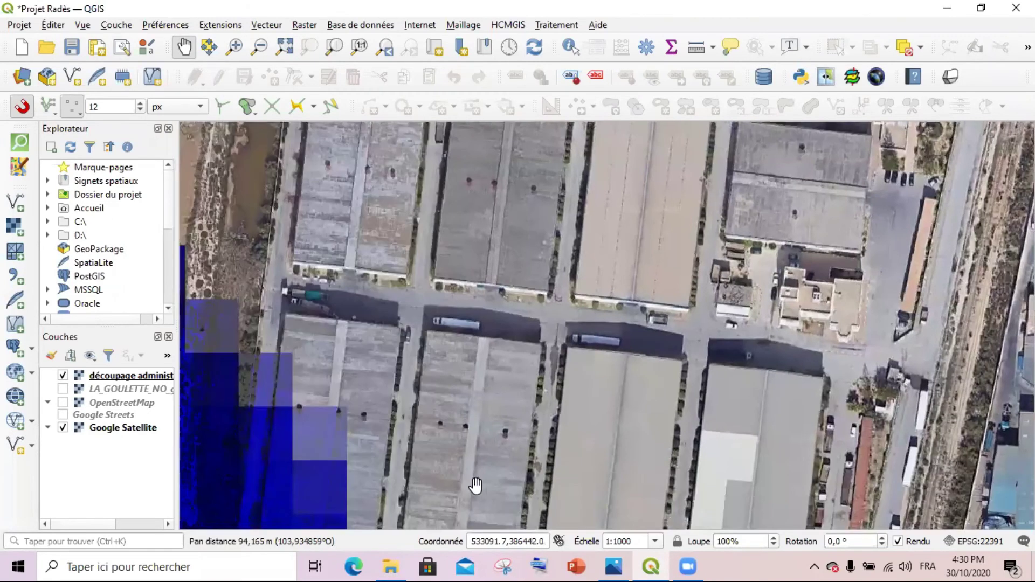
drag(474, 487, 494, 342)
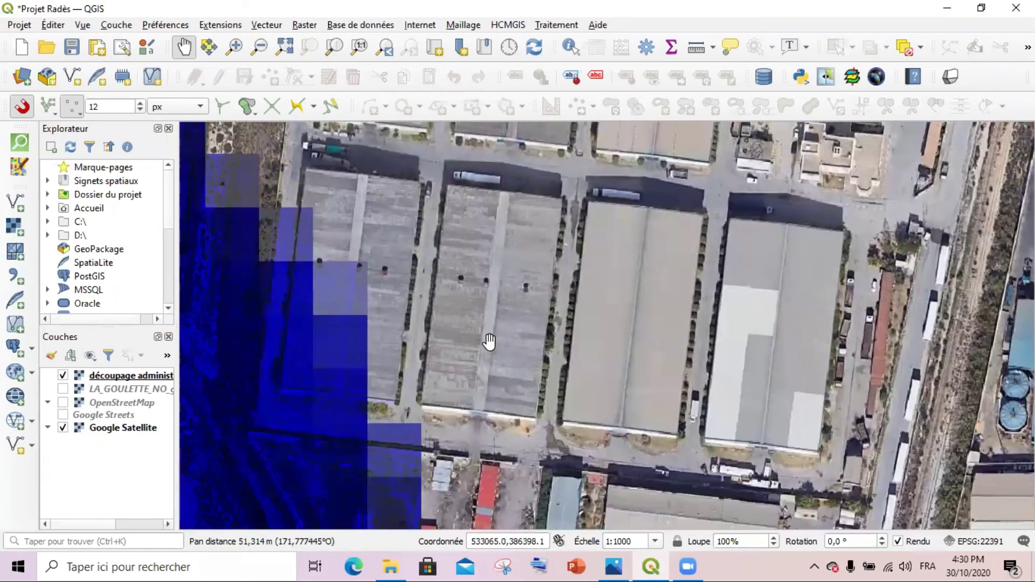
Zoom out to 1:2000 and examine the industrial zone northward along the blue boundary
scroll(489, 341, down, 1)
drag(663, 213, 628, 426)
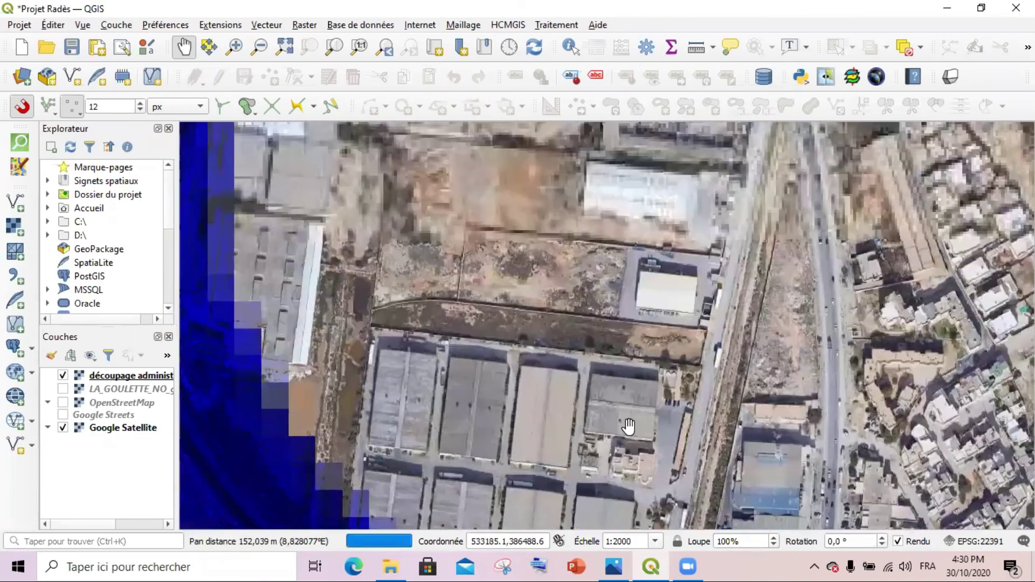
drag(366, 297, 491, 440)
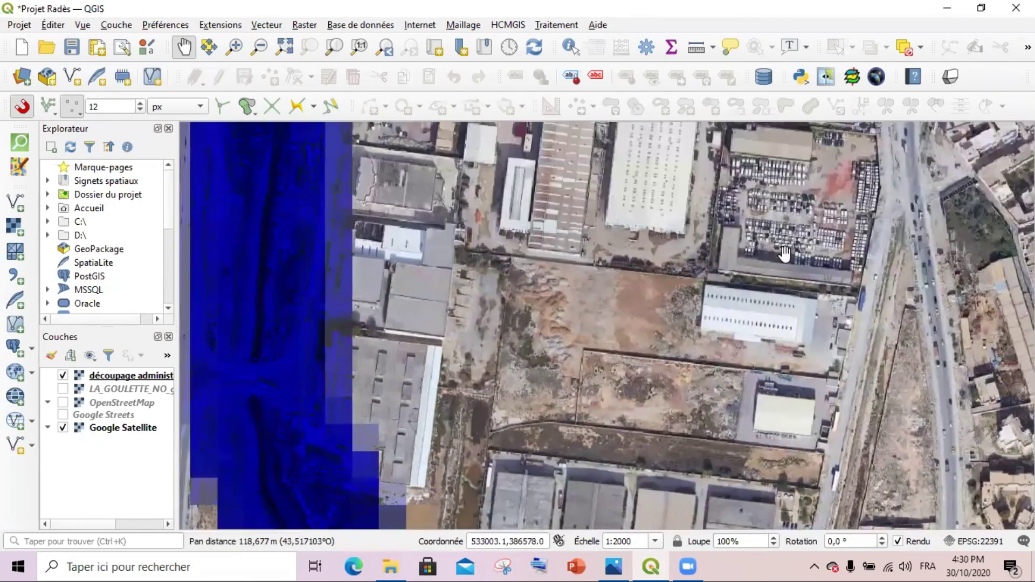
drag(760, 274, 657, 430)
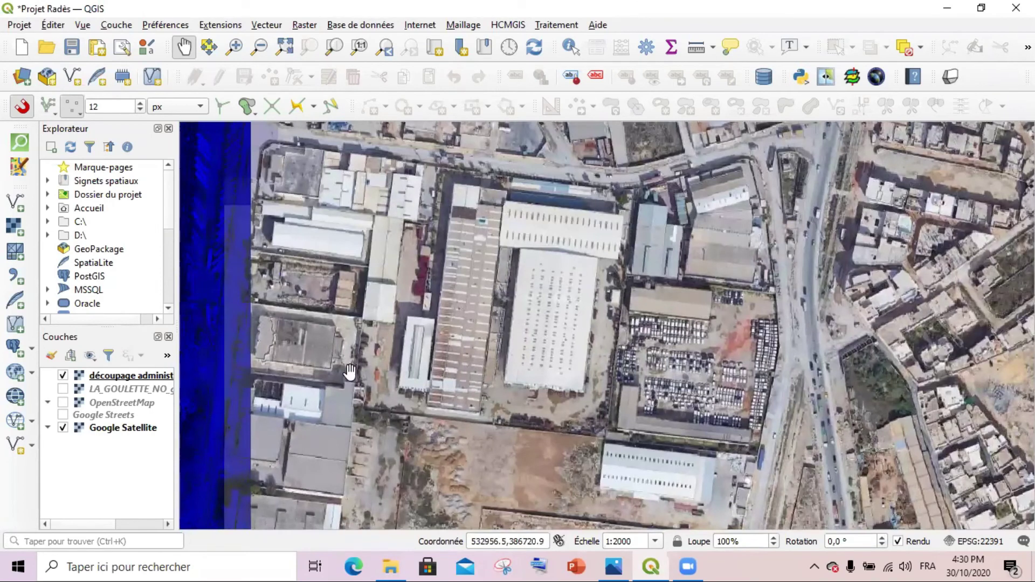
Show the LA_GOULETTE topographic map on its own by hiding the administrative boundaries and Google Satellite layers
click(63, 389)
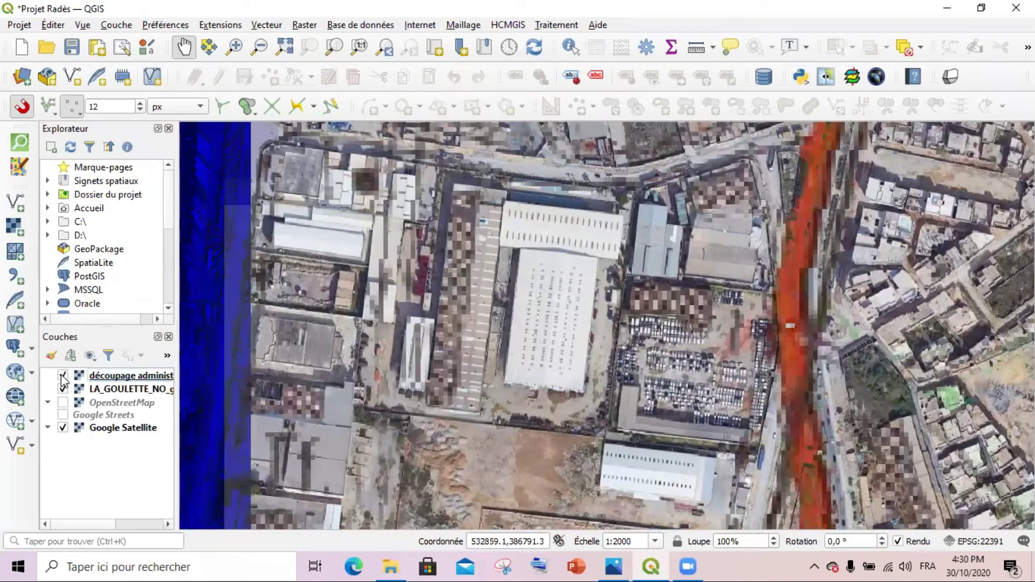
click(63, 376)
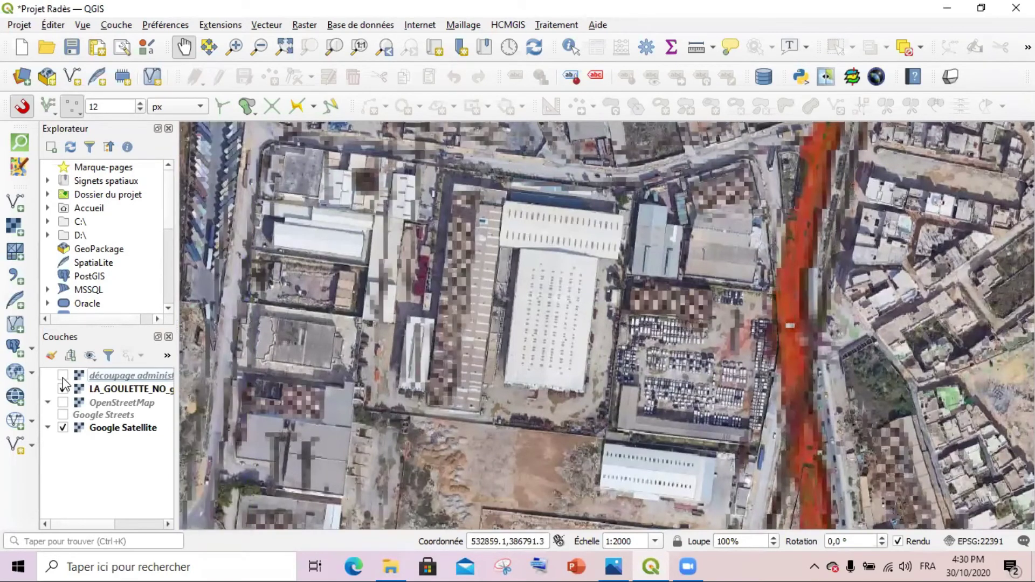
click(63, 429)
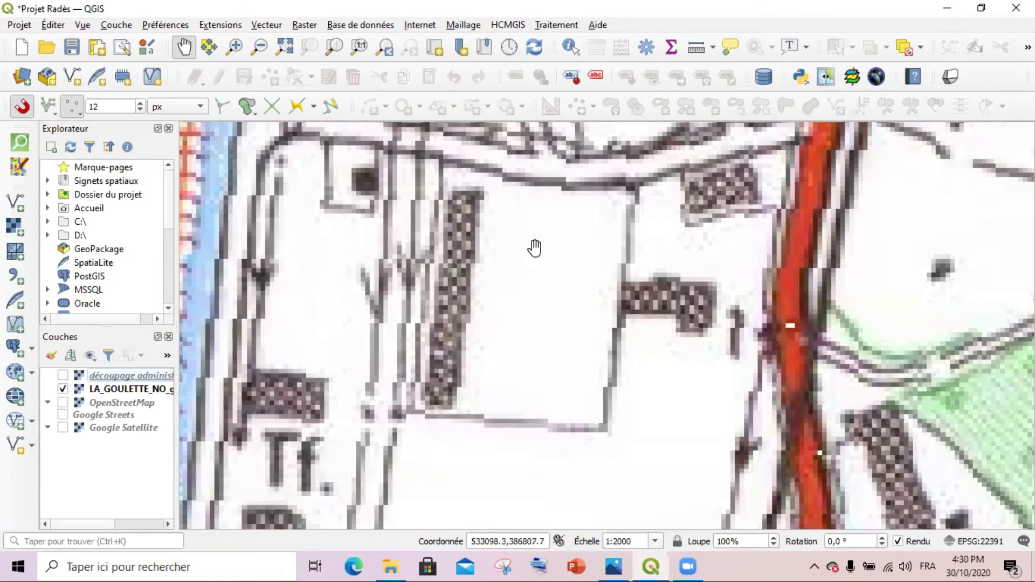
Examine the topographic map from the industrial buildings near the shore southward past Cité Mohamed Ali, at scales between 1:16000 and 1:4000
scroll(534, 247, down, 2)
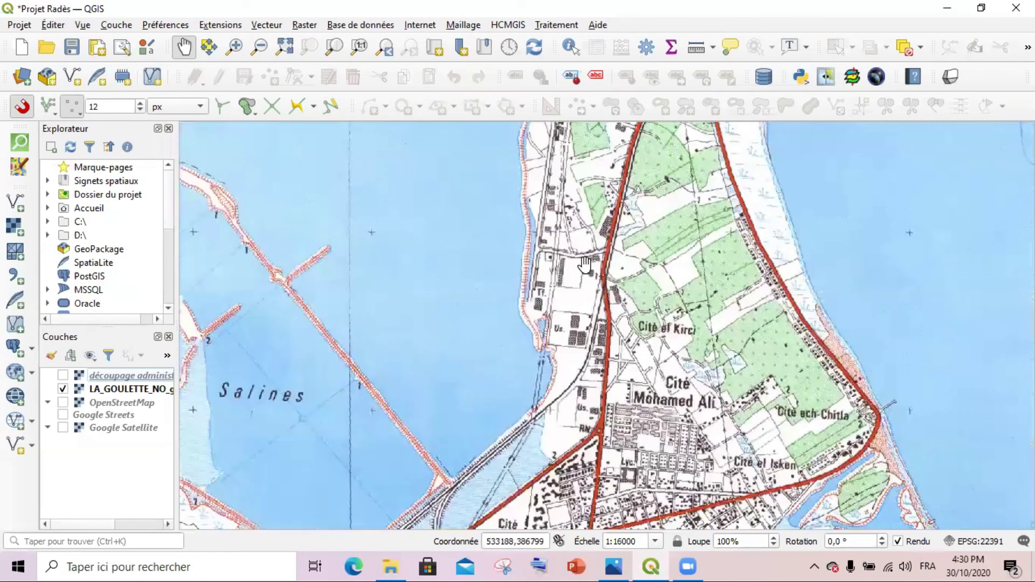
scroll(570, 292, down, 1)
drag(619, 335, 560, 477)
scroll(560, 477, up, 1)
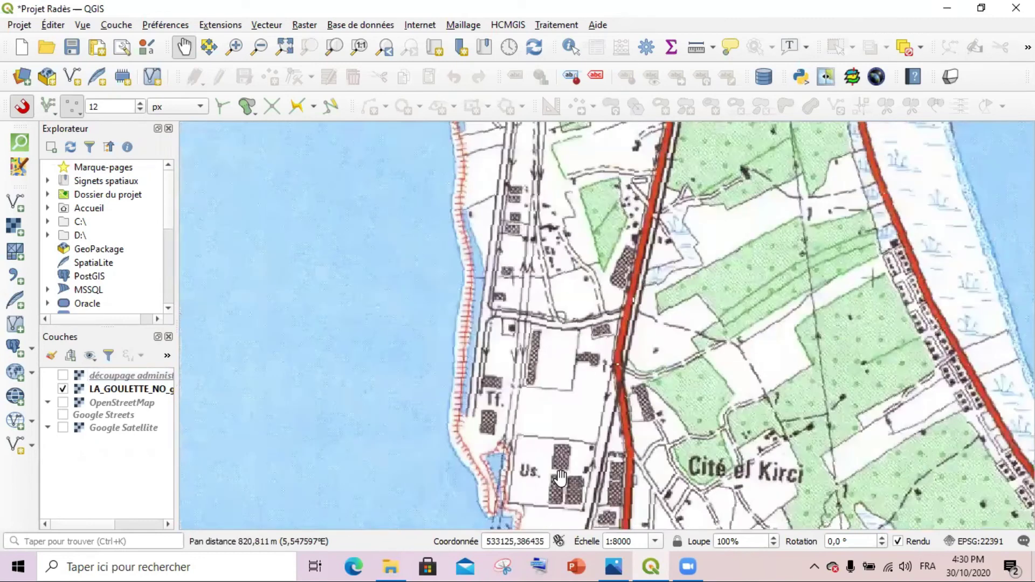
scroll(561, 477, up, 1)
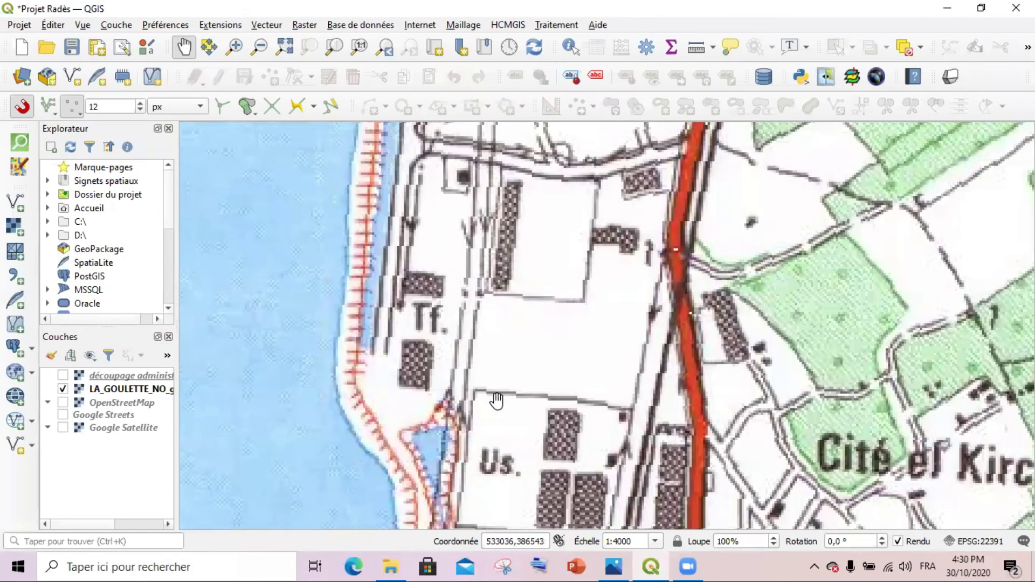
drag(496, 401, 491, 280)
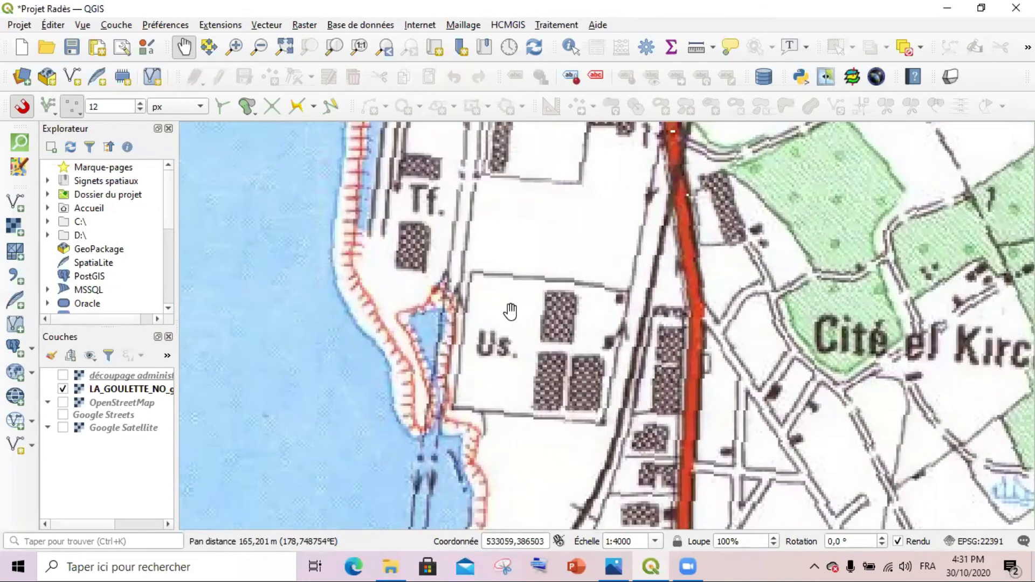
scroll(510, 311, down, 1)
drag(505, 434, 505, 343)
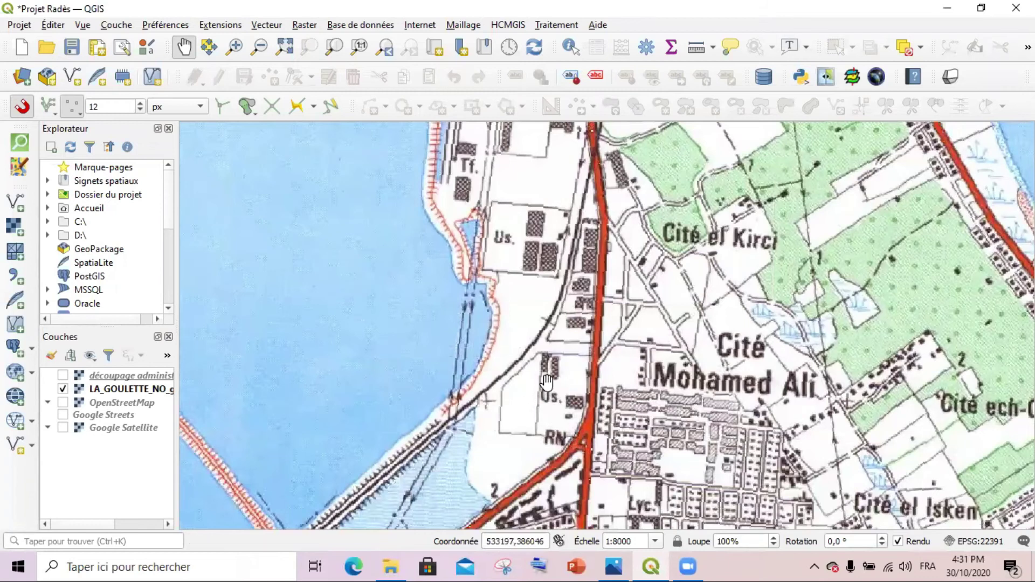
drag(618, 452, 496, 298)
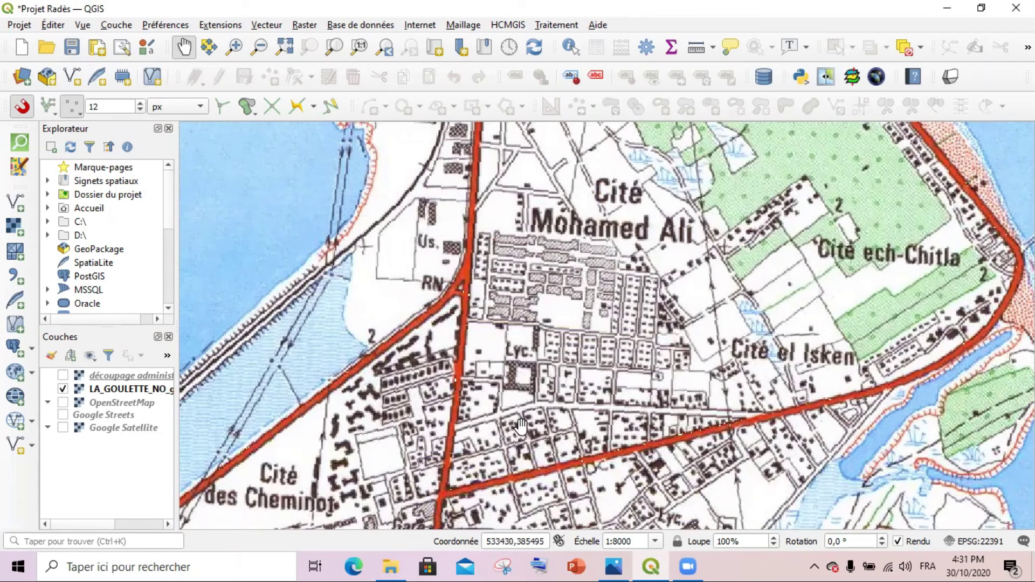
drag(520, 420, 576, 289)
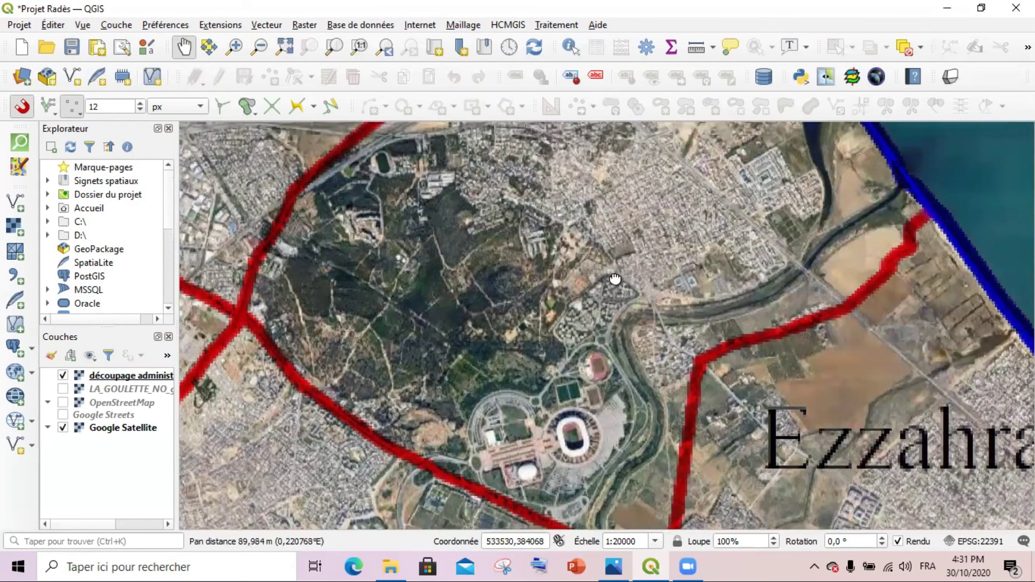
Examine the boundaries of Radès with its neighbouring communes over the satellite imagery at 1:20000 and 1:40000
drag(621, 258, 627, 308)
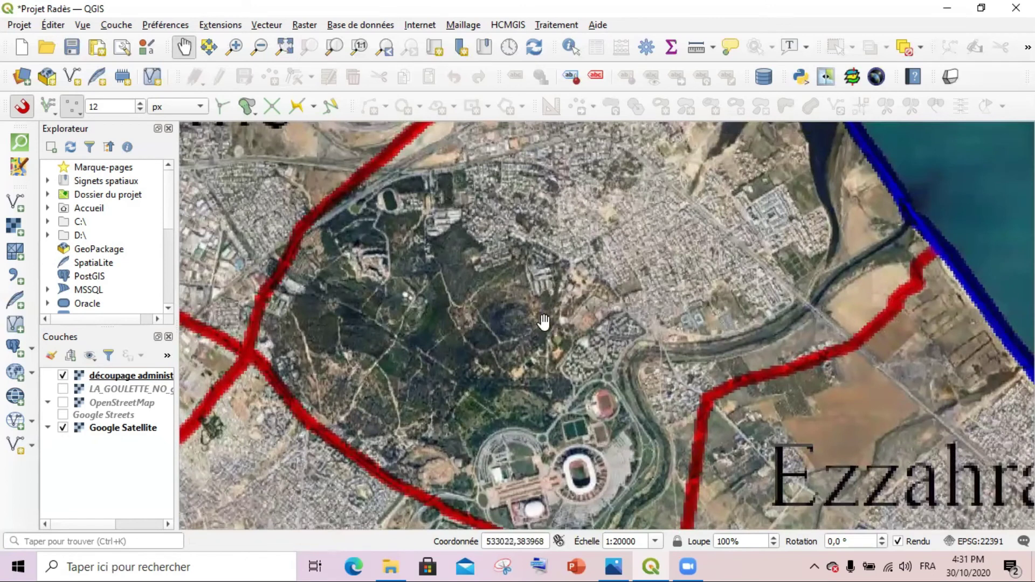
scroll(468, 310, down, 1)
drag(573, 262, 560, 314)
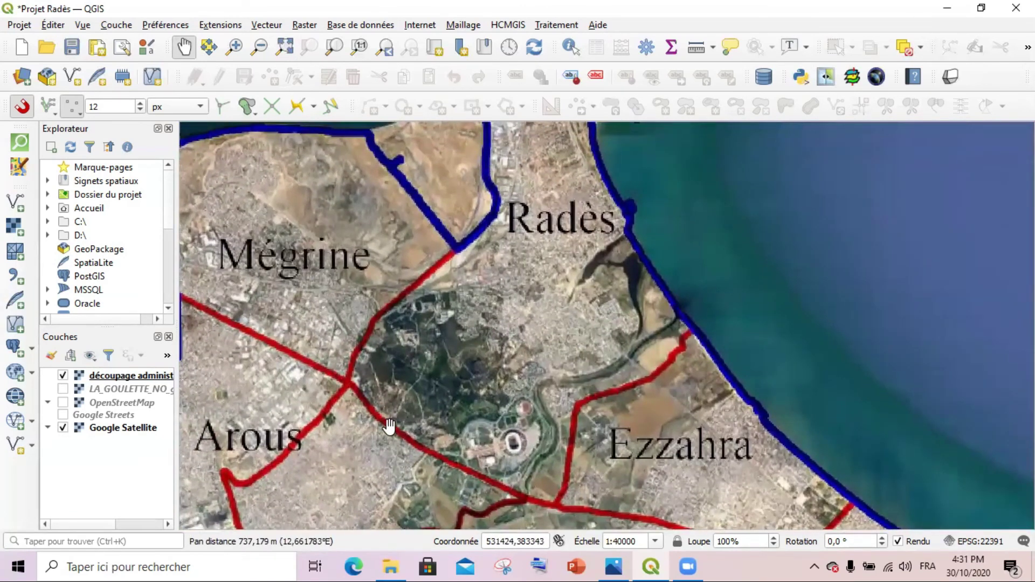
scroll(536, 339, up, 1)
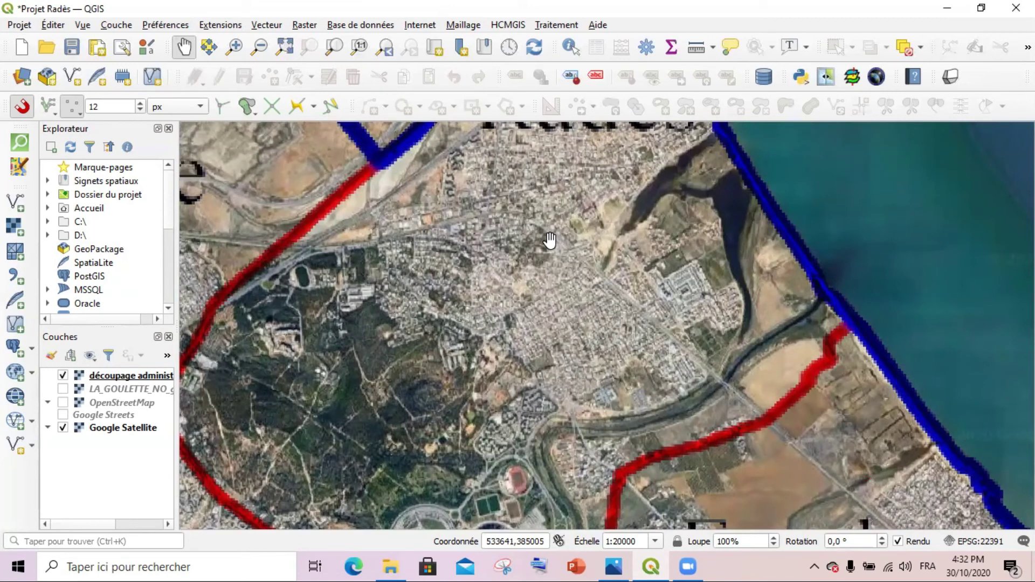
scroll(563, 226, down, 1)
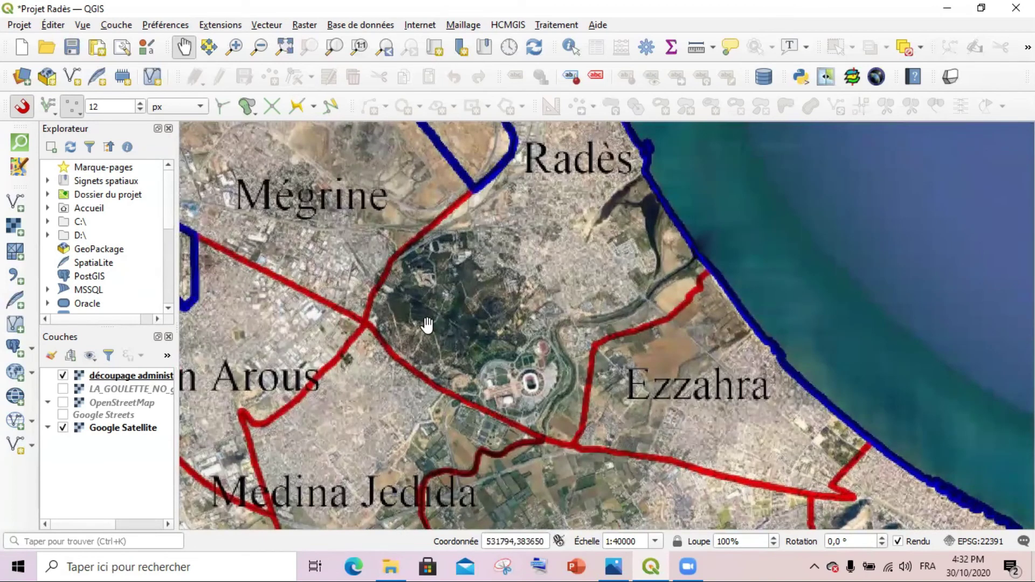
Examine the Radès urban area, forest and stadium complex at 1:20000 over the satellite imagery
scroll(427, 324, up, 1)
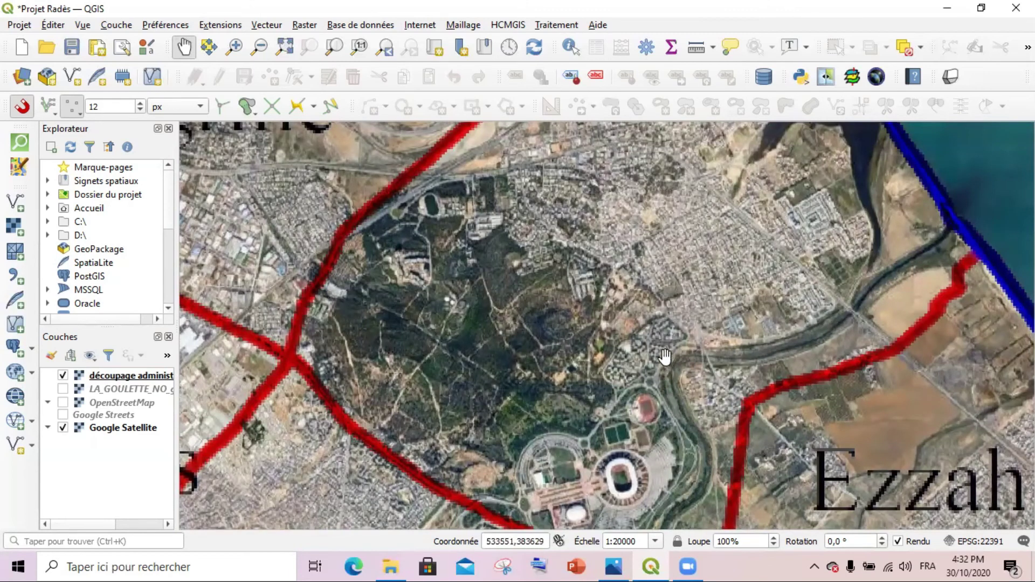
drag(718, 304, 669, 382)
drag(769, 294, 720, 376)
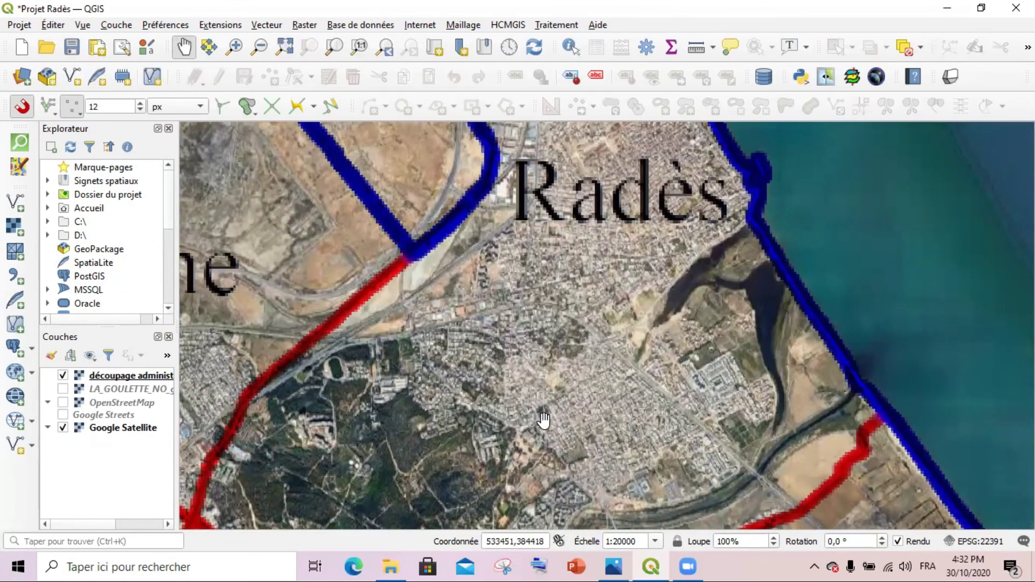
drag(543, 421, 646, 346)
drag(494, 401, 534, 329)
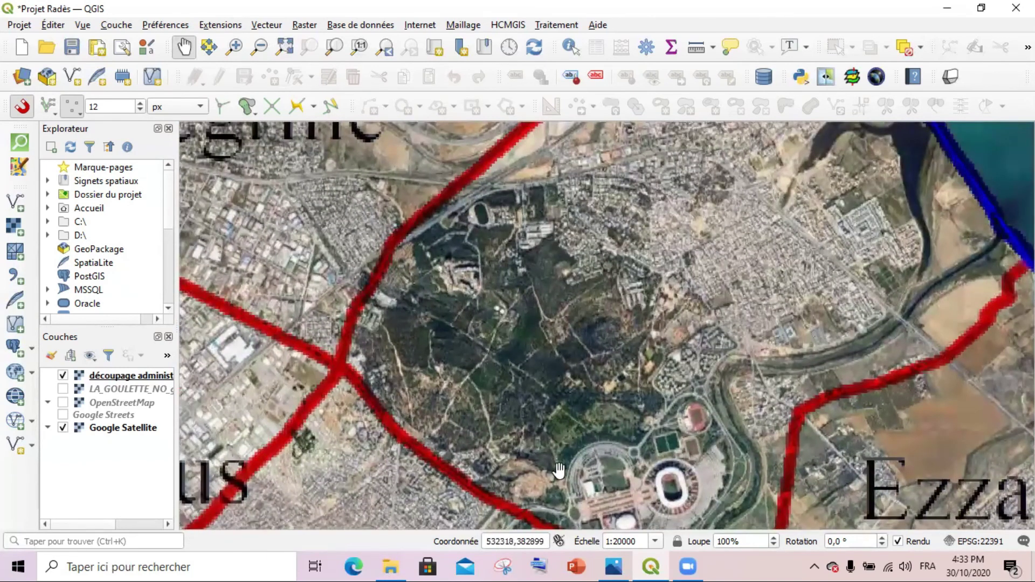
drag(667, 291, 597, 424)
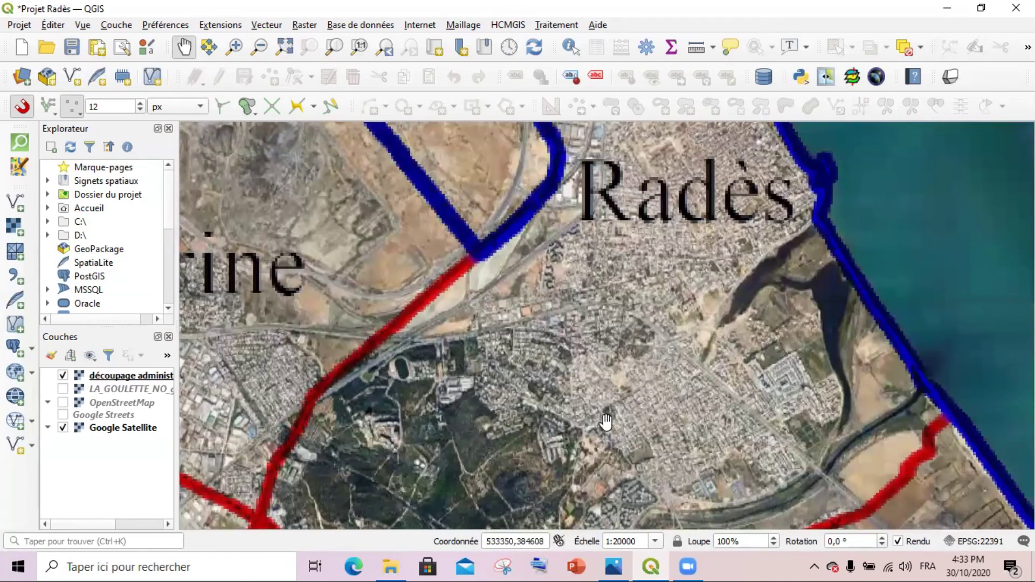
drag(597, 441, 563, 218)
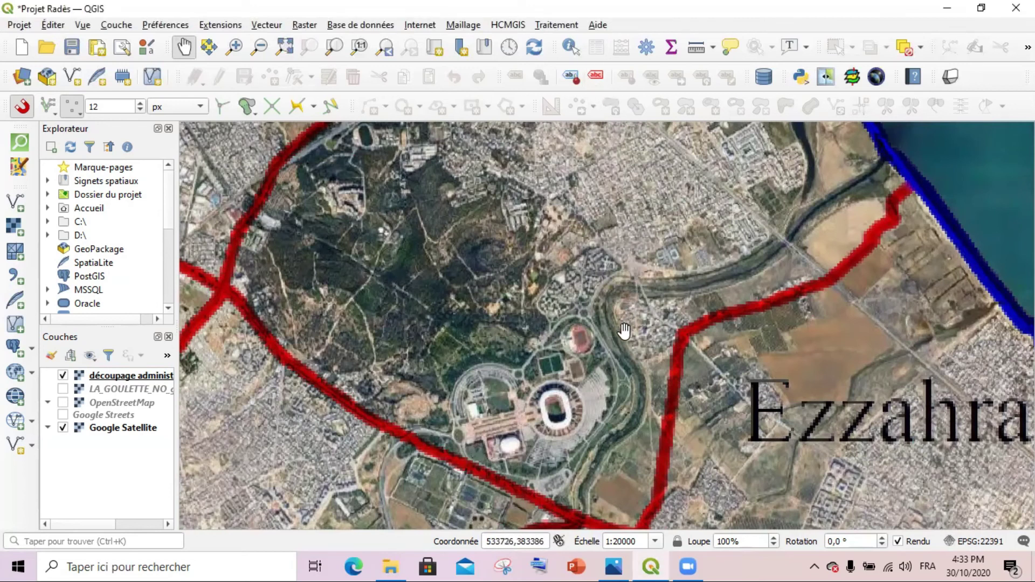
drag(463, 423, 501, 372)
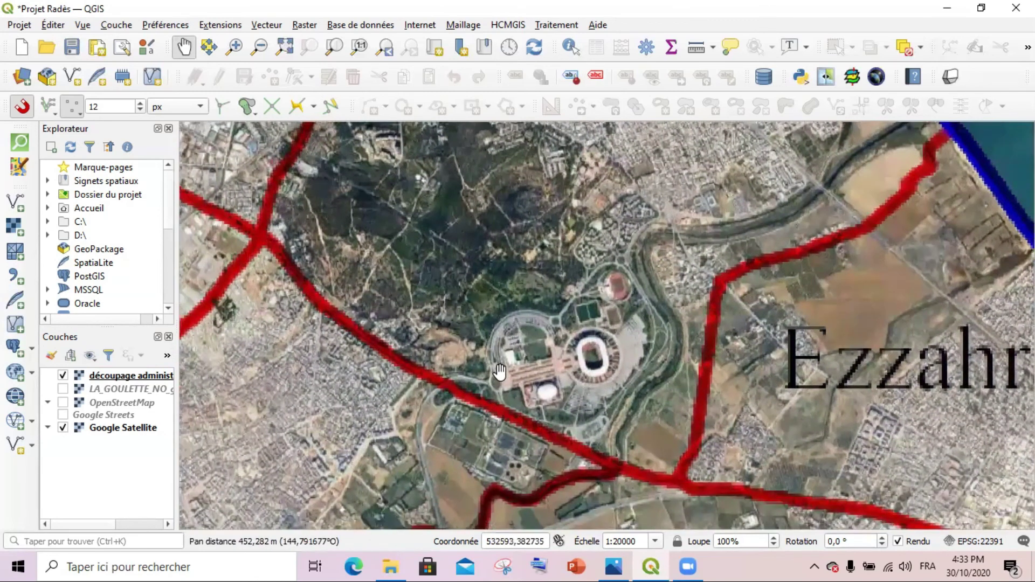
drag(589, 298, 598, 343)
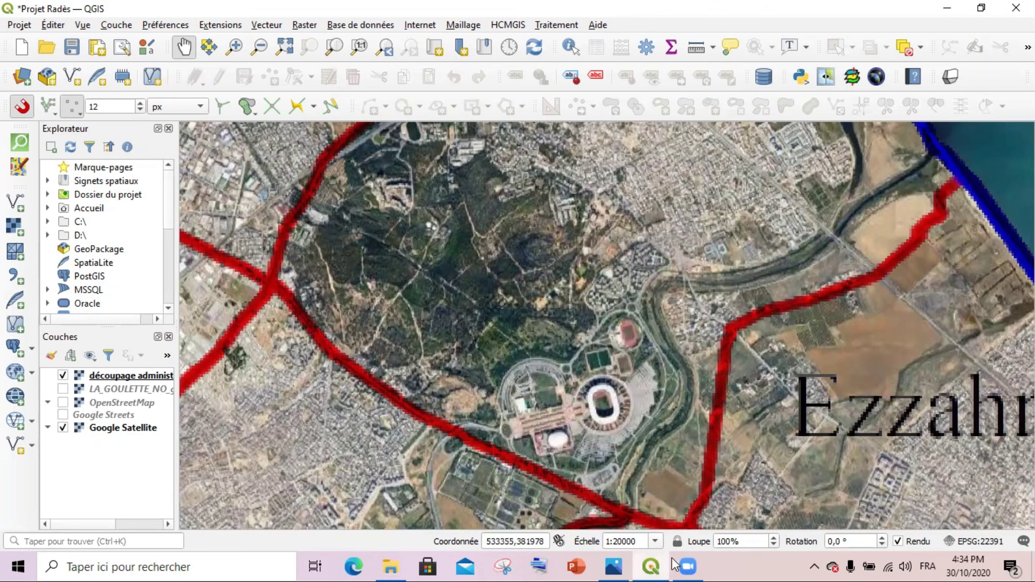
drag(594, 414, 594, 369)
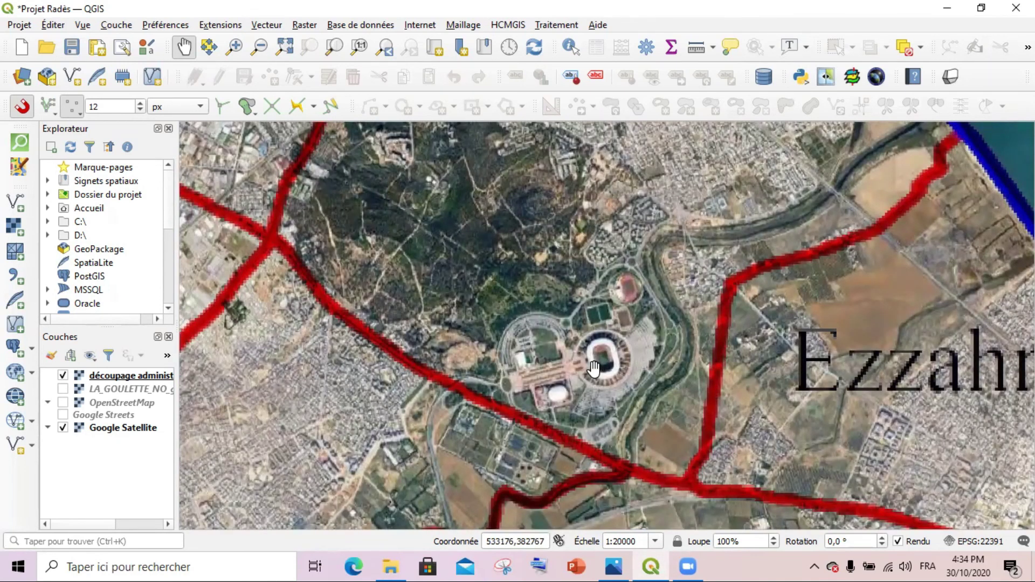